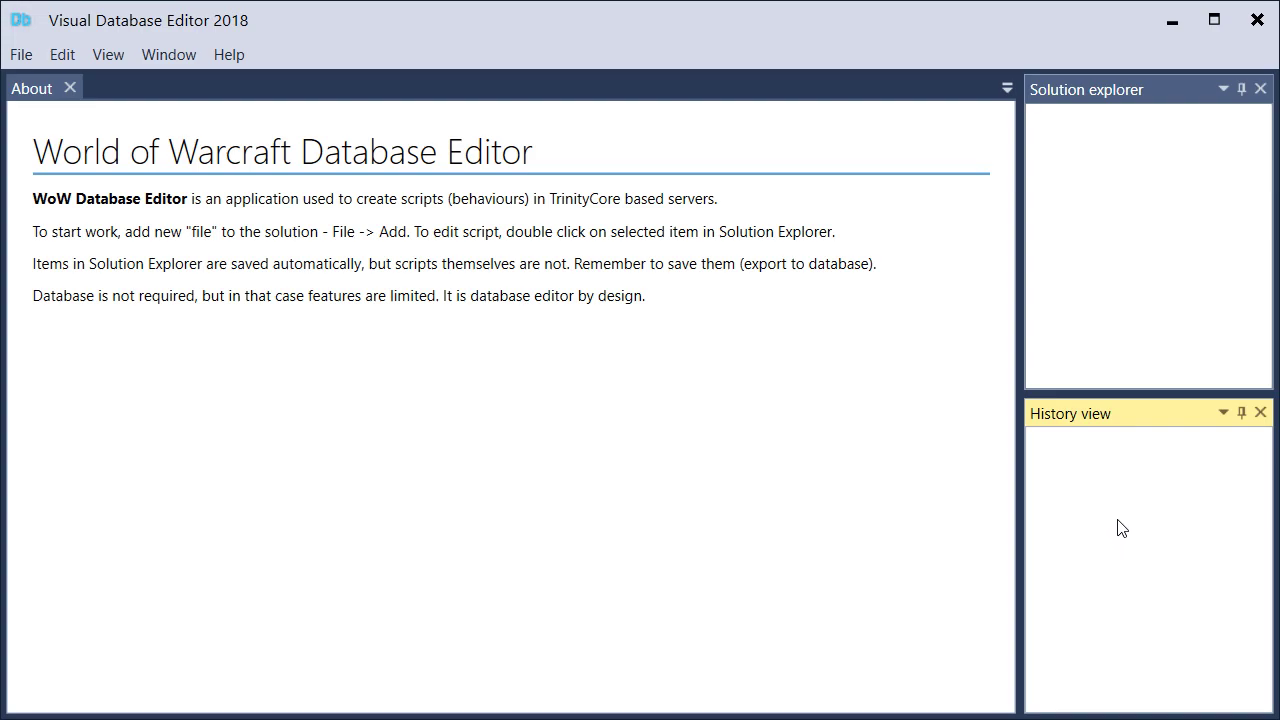
Add a new folder named "Test solution" to the solution
left_click(25, 60)
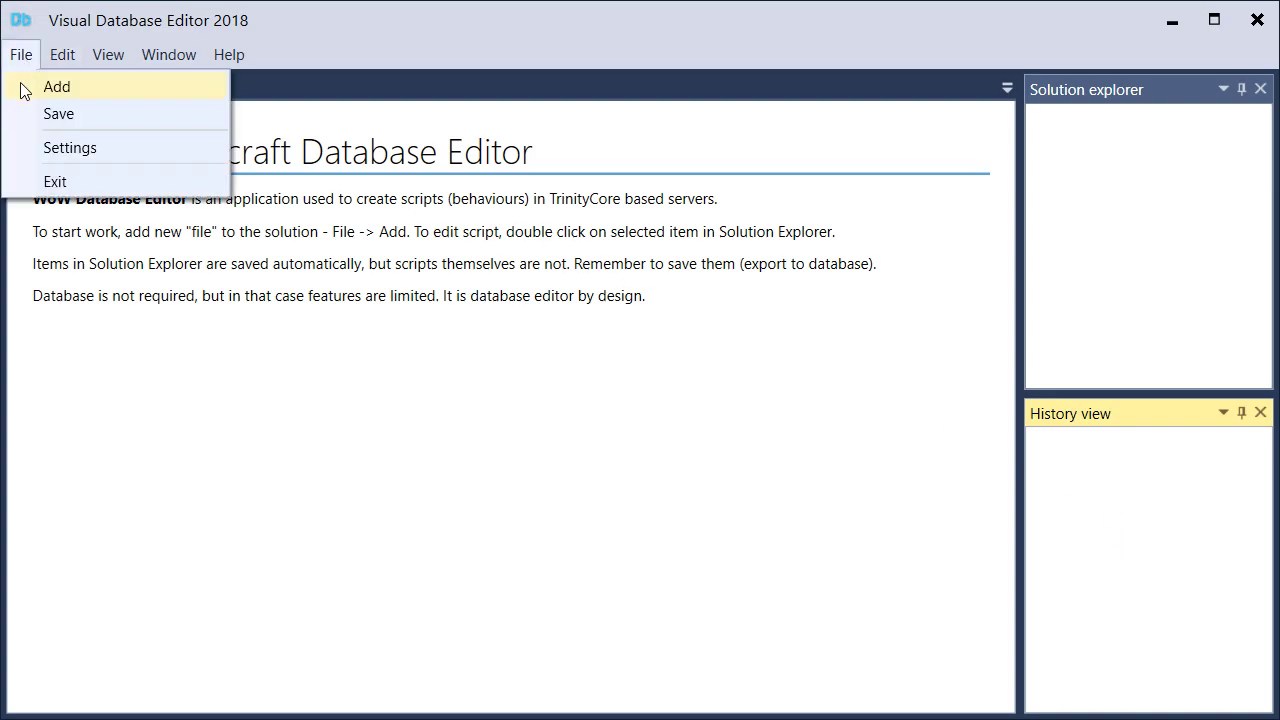
left_click(57, 87)
left_click(352, 389)
left_click(740, 537)
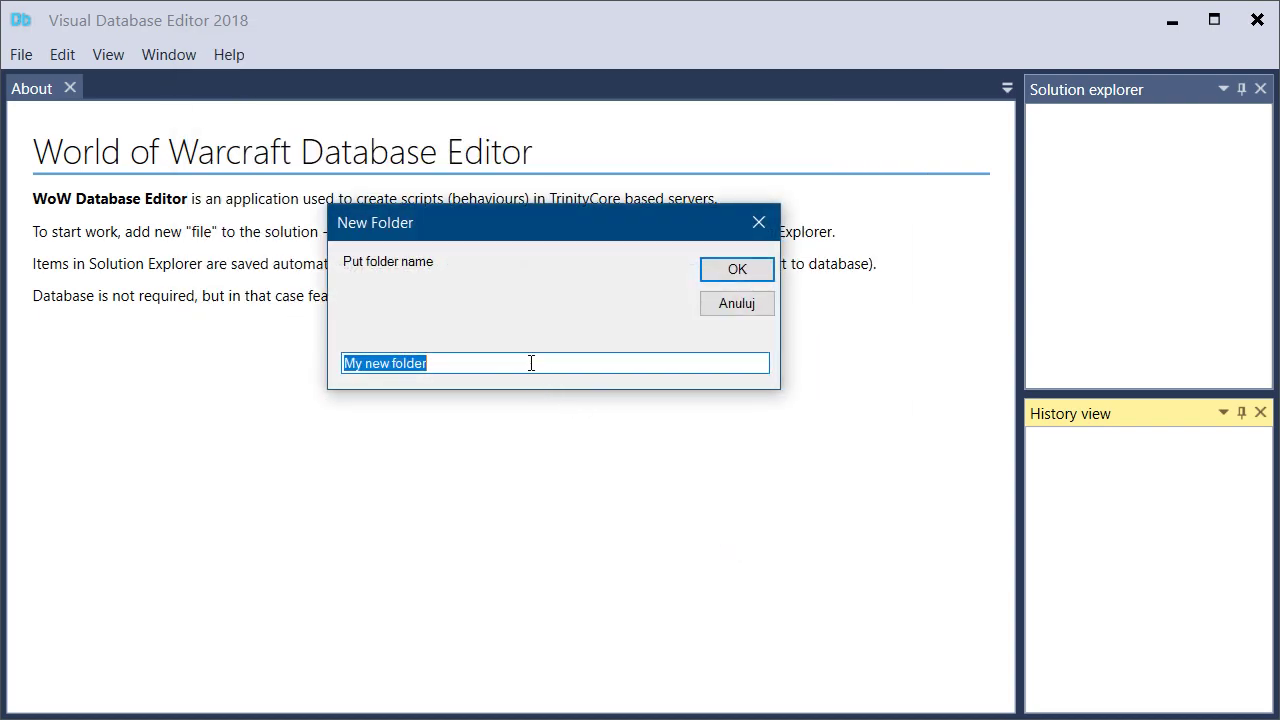
type("Test solution")
key("Return")
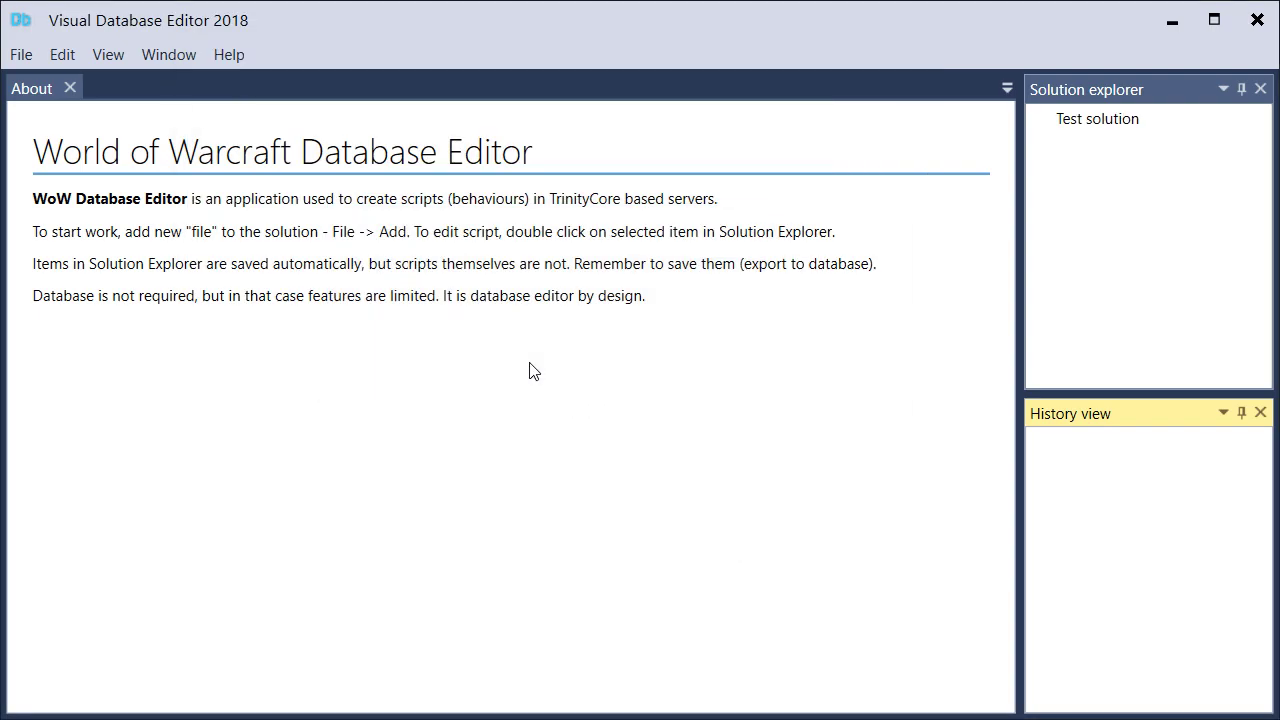
Add a Creature Script for Lazy Peon, entry 10556, to the Test solution folder
right_click(1100, 122)
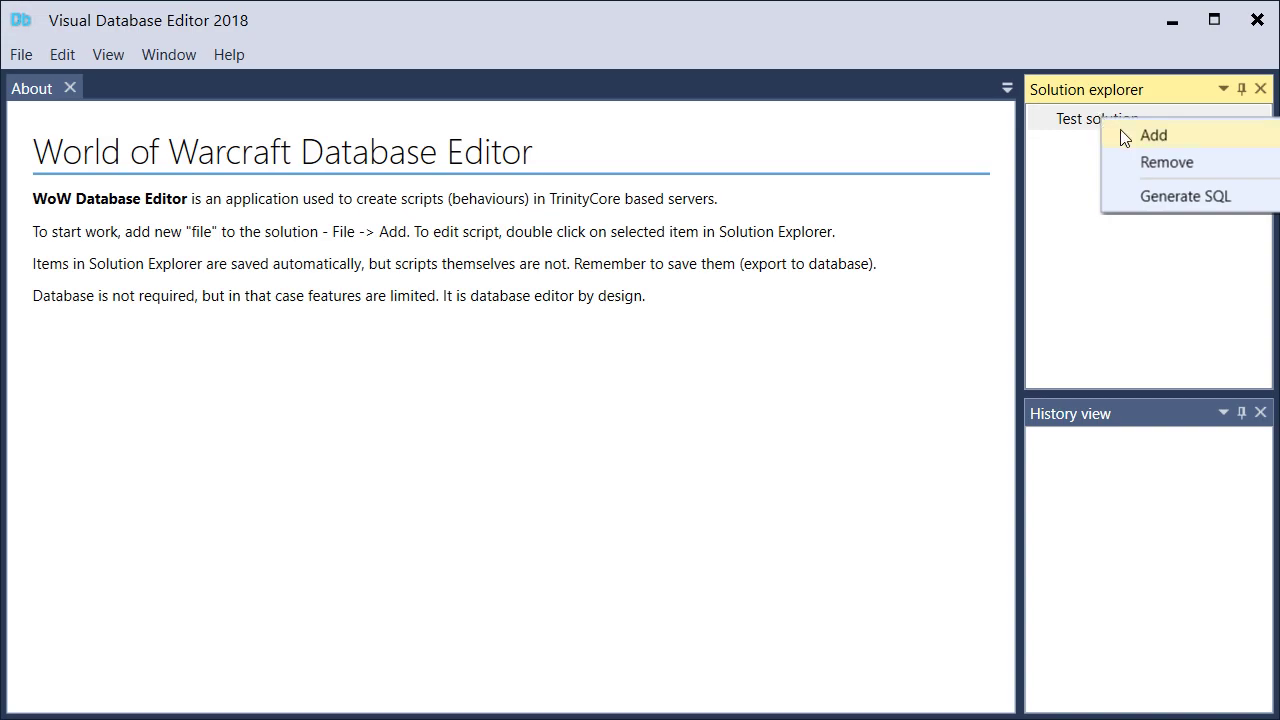
left_click(1153, 135)
left_click(380, 115)
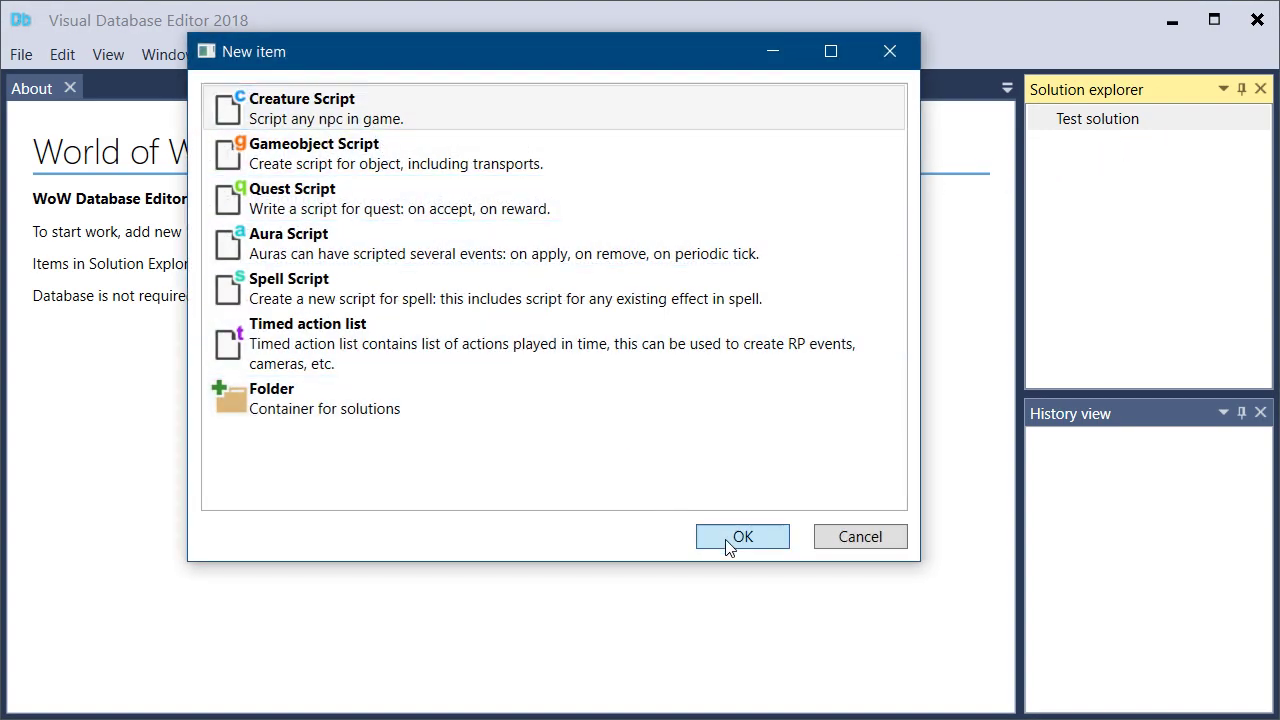
left_click(742, 537)
left_click_drag(821, 172, 831, 341)
type("lazy peon")
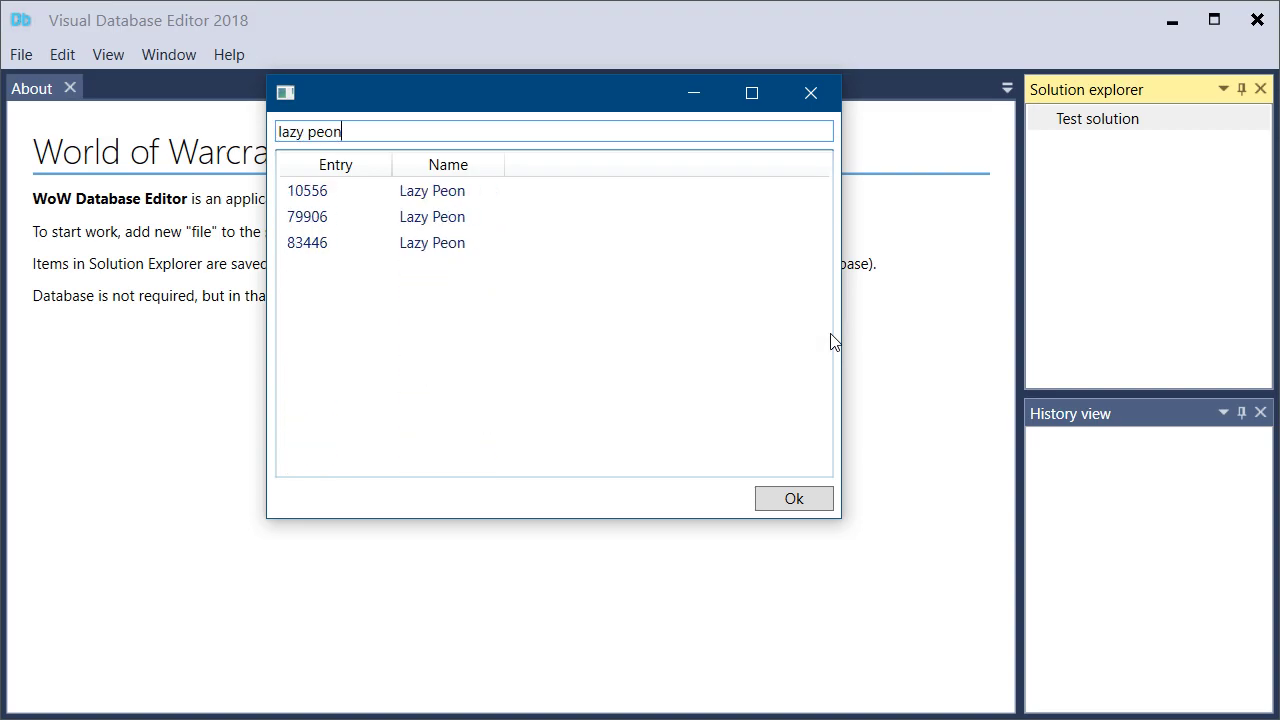
double_click(437, 198)
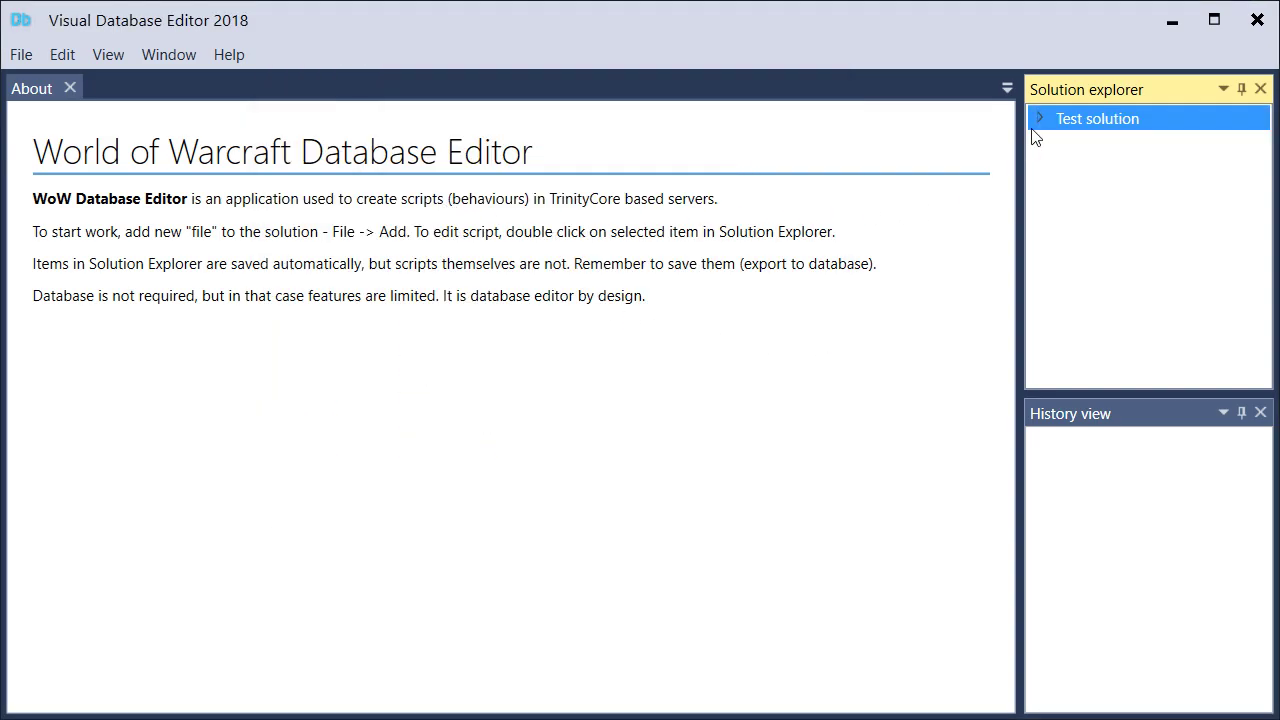
Open the Lazy Peon script and add an On just created event with its default settings
double_click(1082, 145)
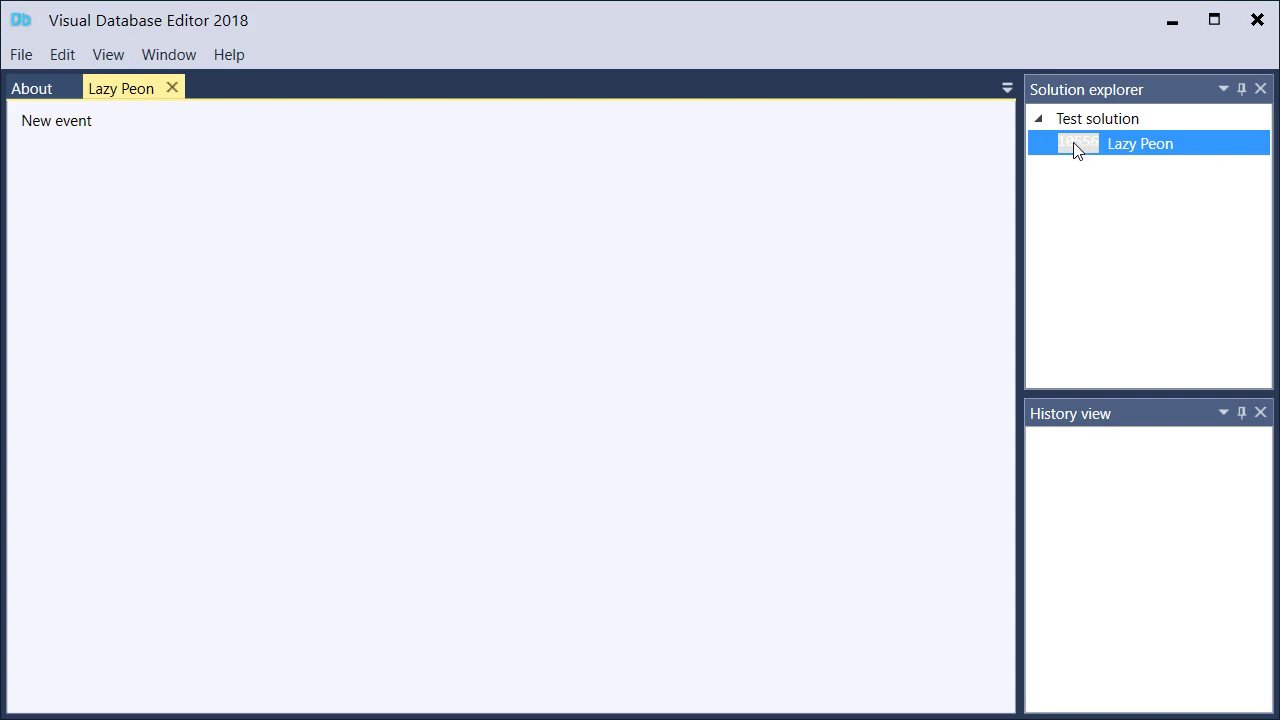
left_click(44, 128)
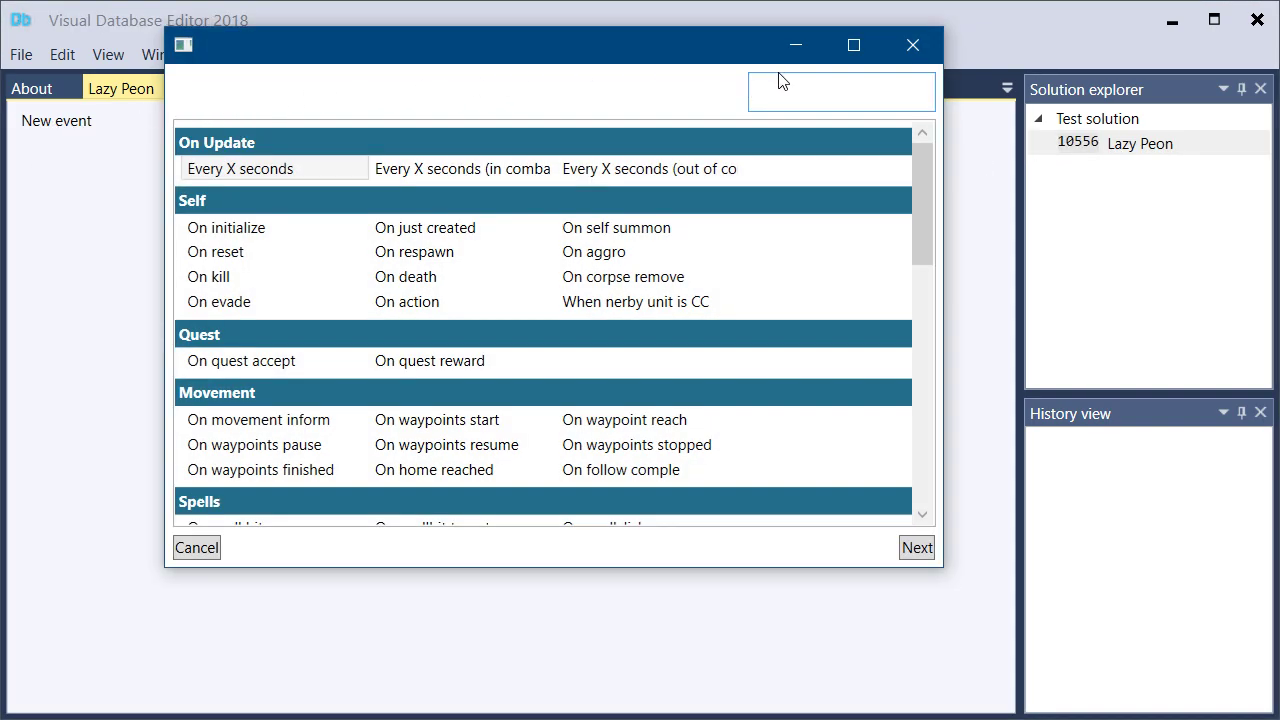
type("just c")
key("Return")
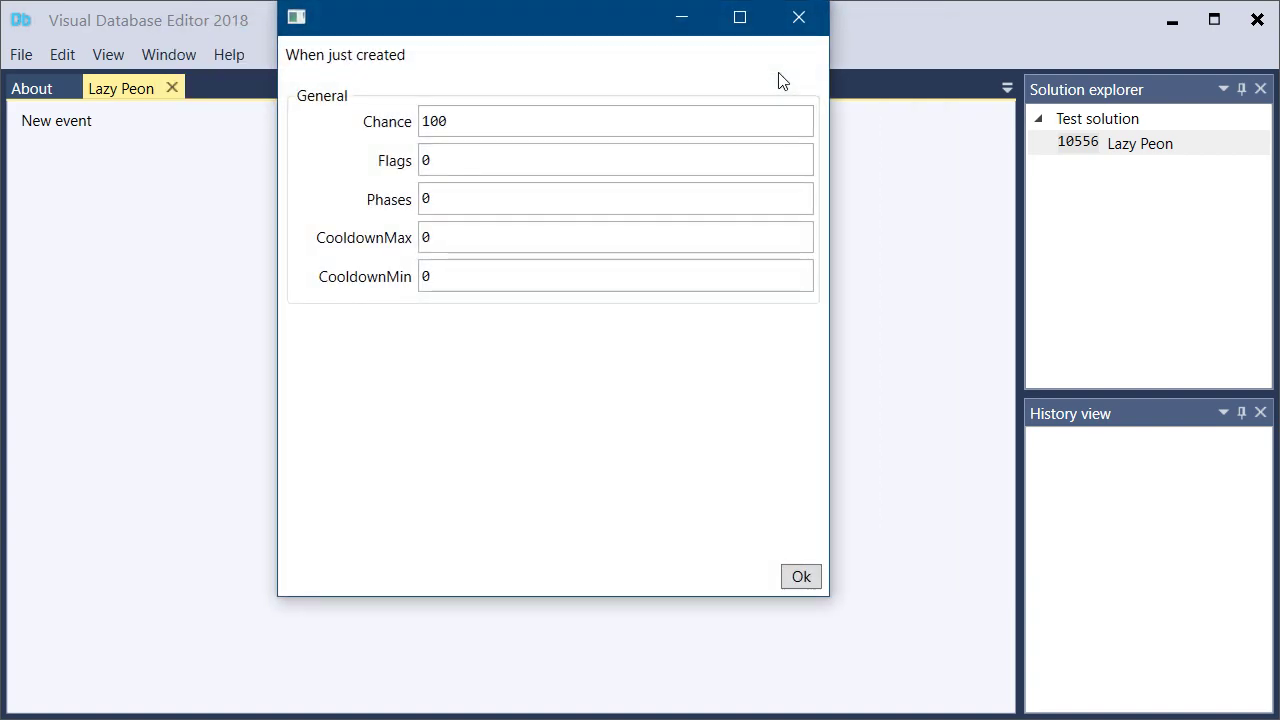
left_click(812, 578)
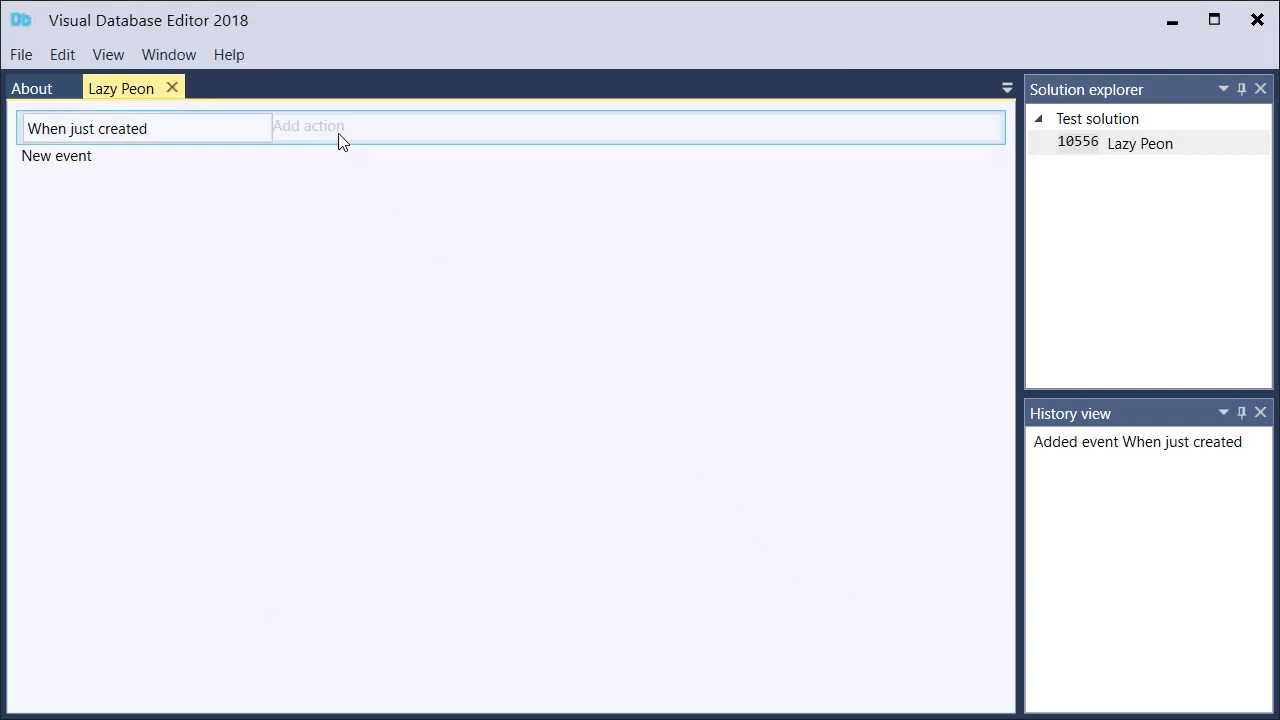
Add a Self action to the just created event that sets the movement type to Walk
left_click(337, 128)
type("s")
key("BackSpace")
type("sel")
key("Return")
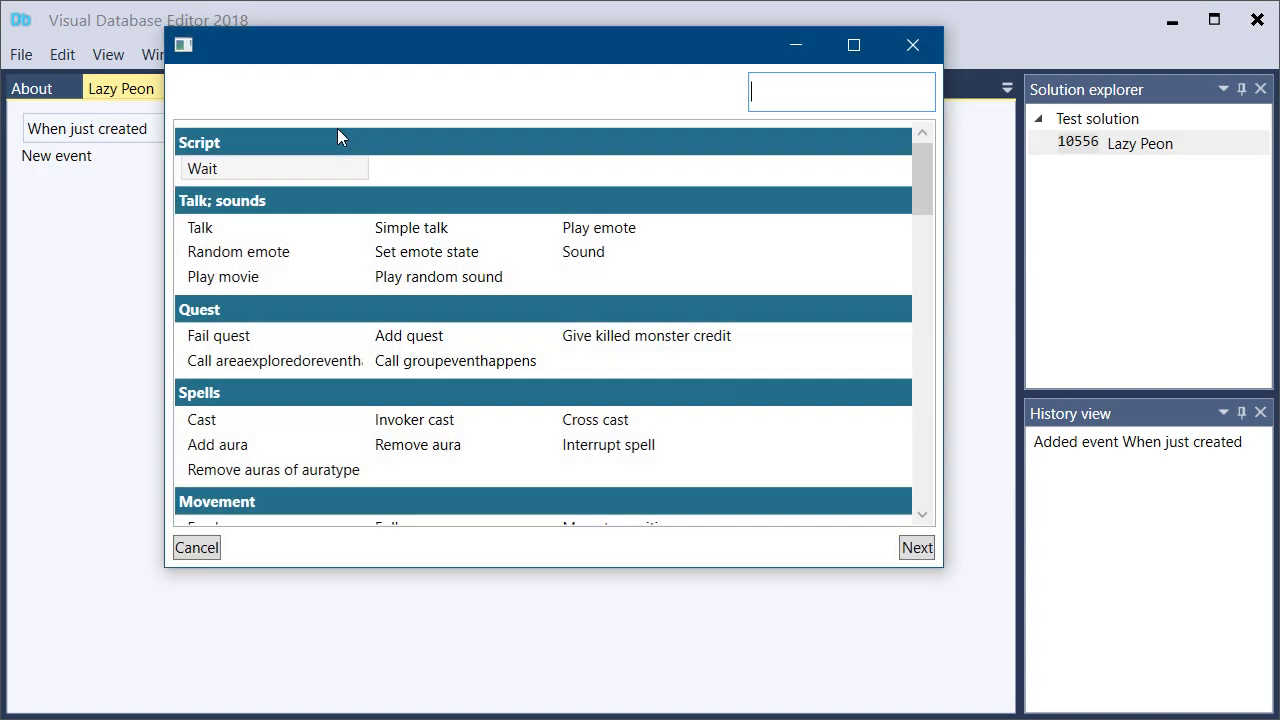
type("run")
double_click(240, 170)
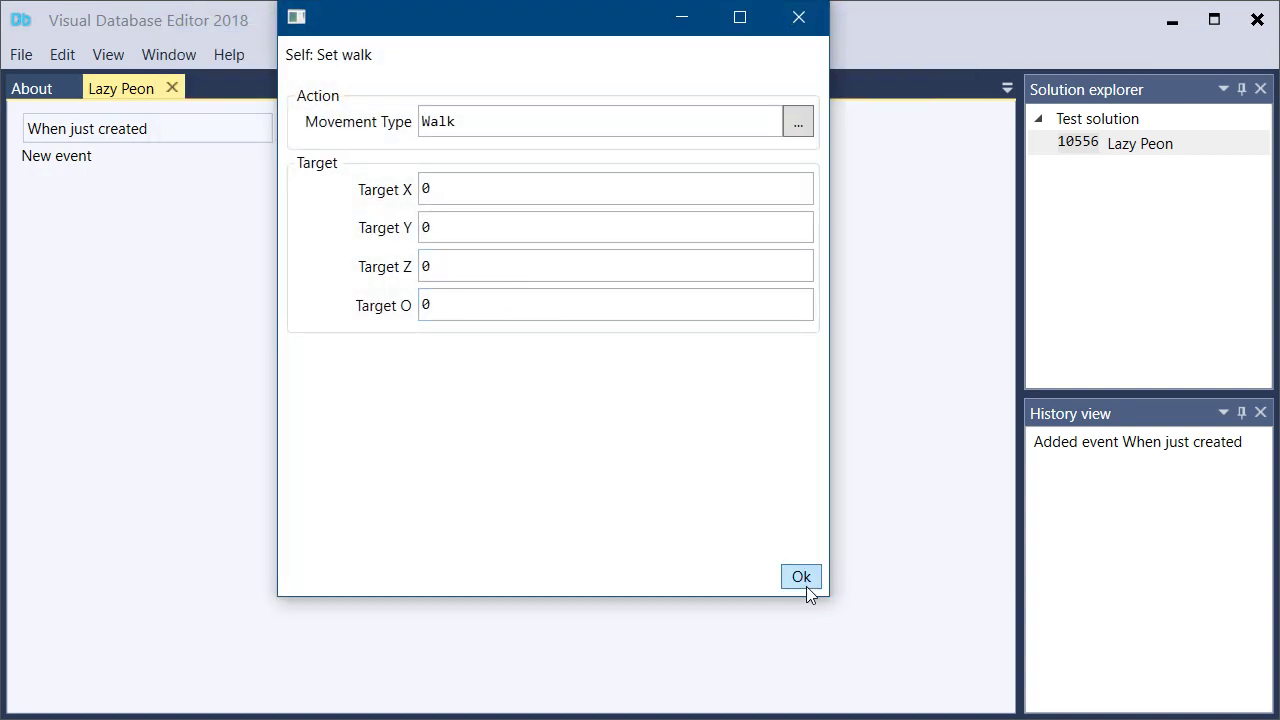
left_click(801, 577)
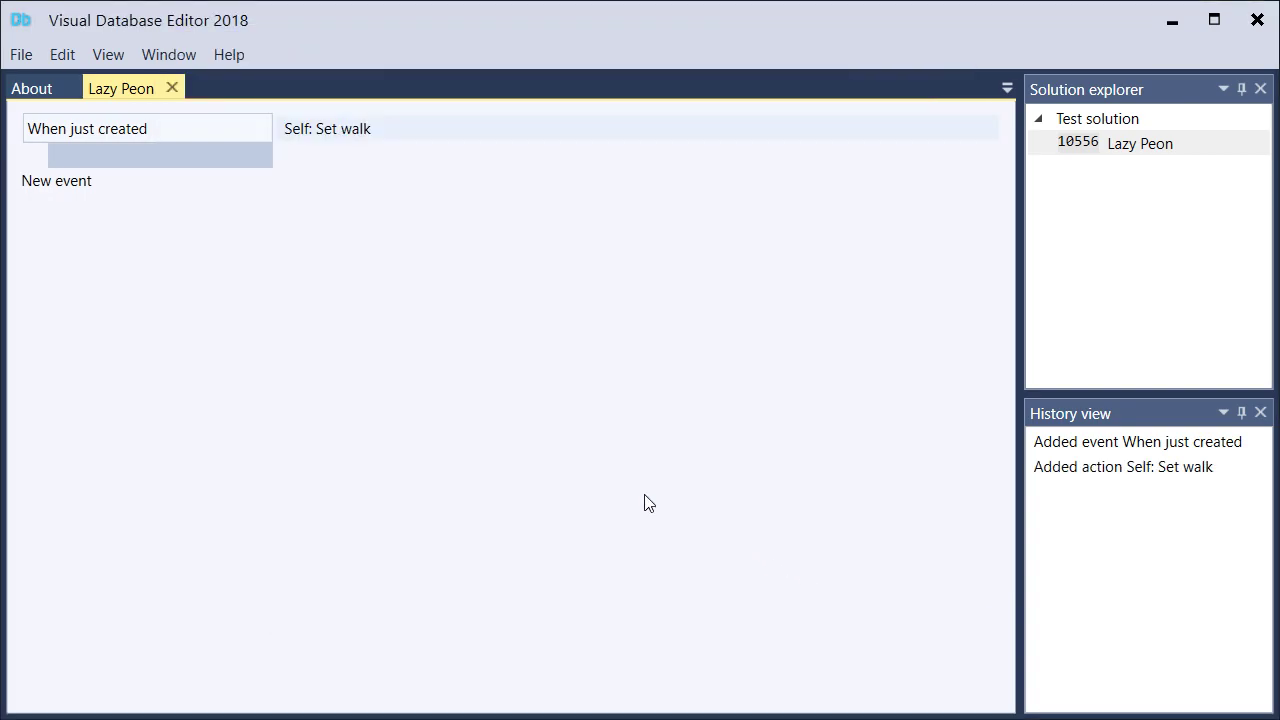
Add a second Self action to the just created event: Move to position, with Closest gameobject as its target
left_click(318, 153)
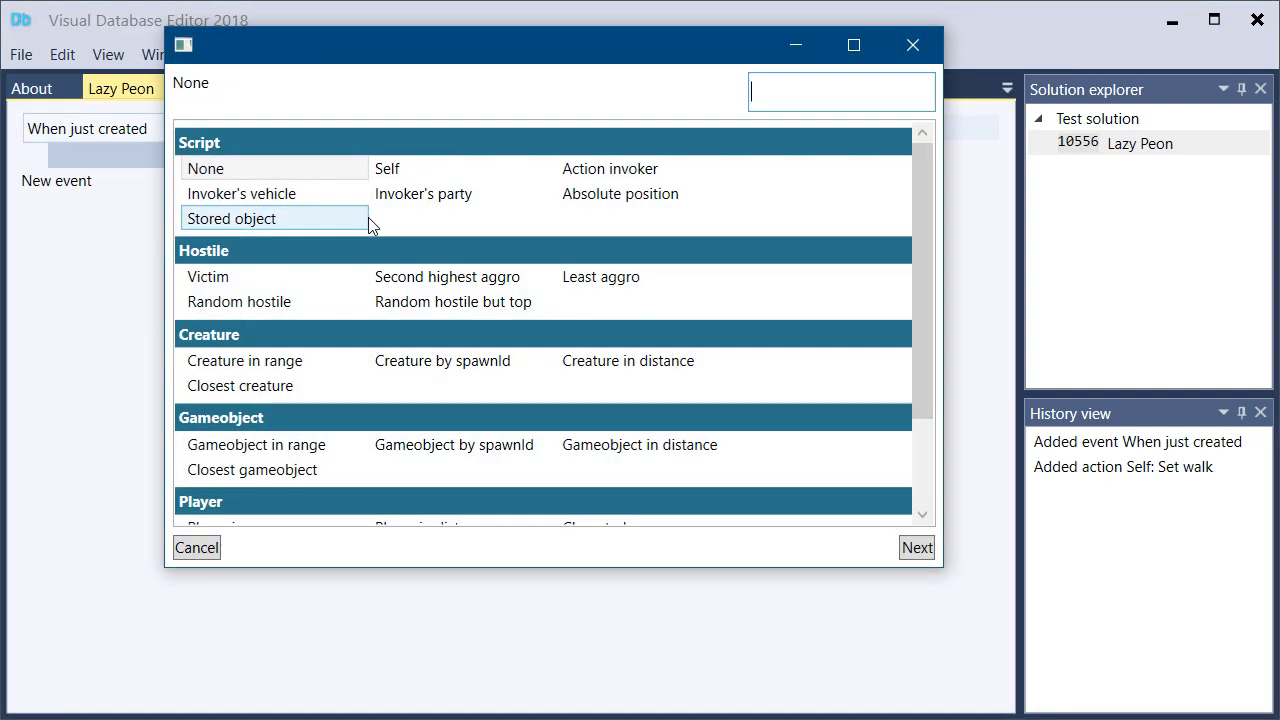
type("self")
key("Return")
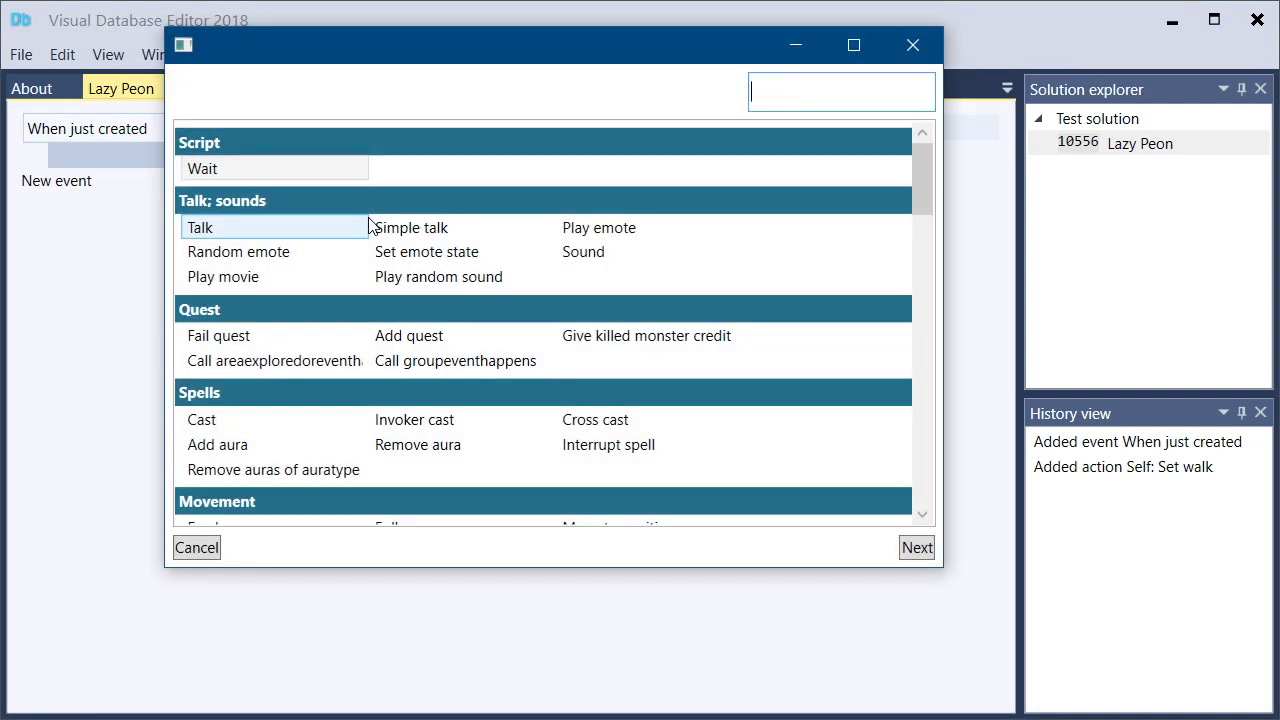
type("move to po")
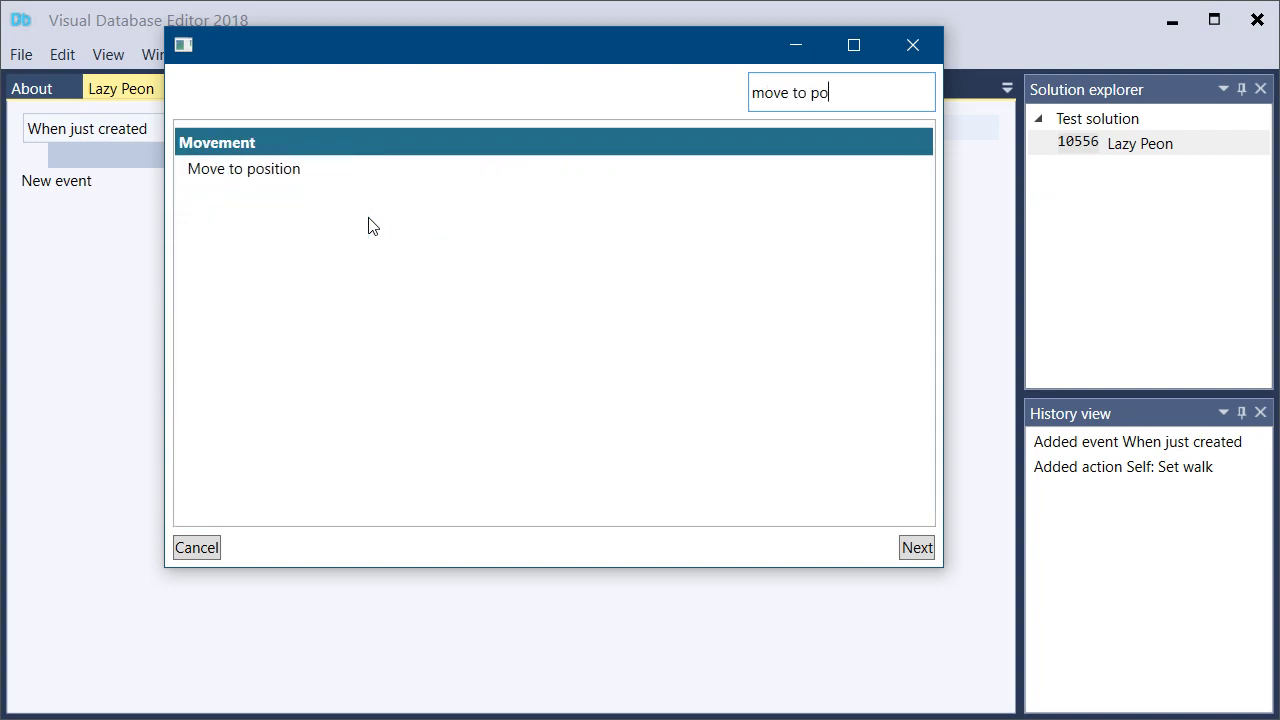
key("Return")
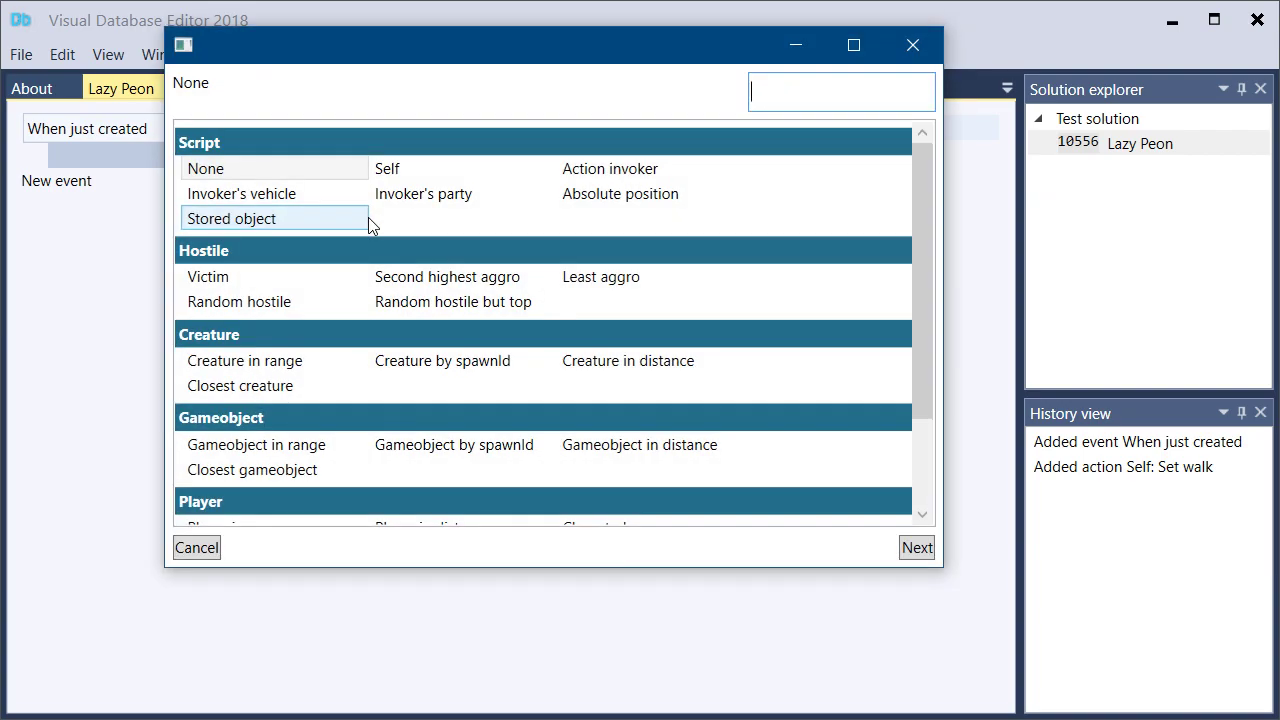
type("close")
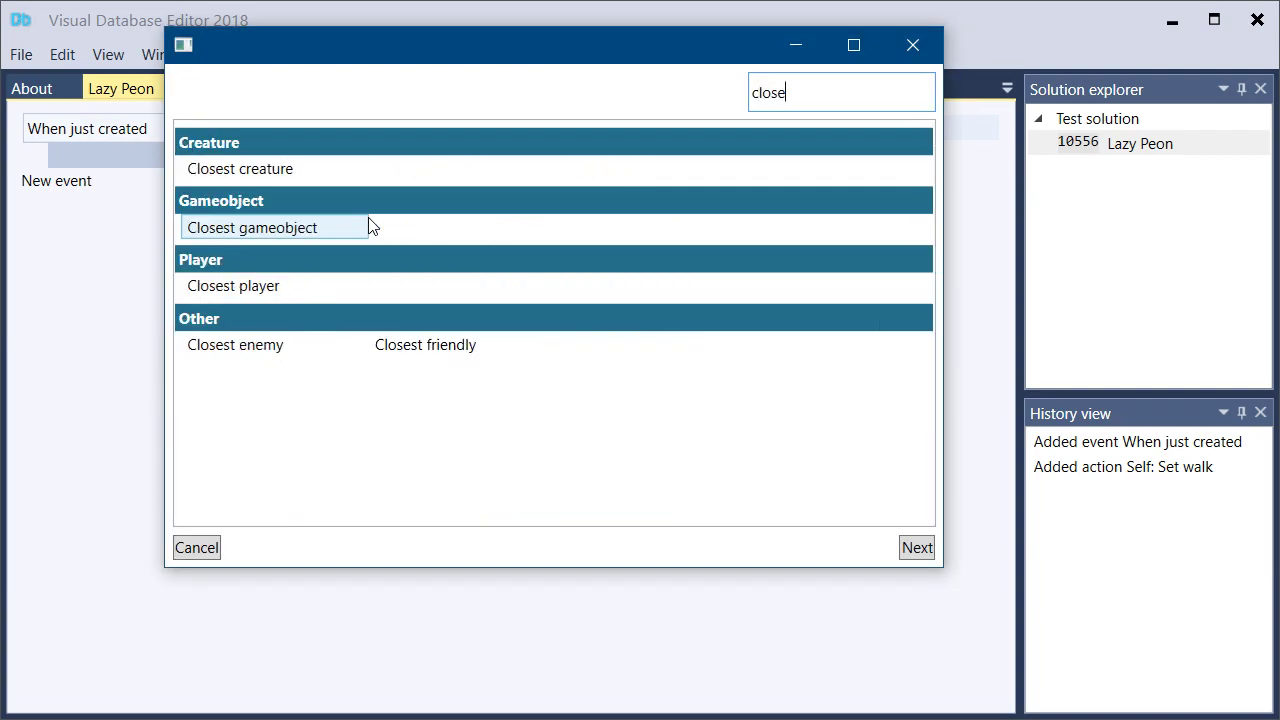
double_click(343, 230)
Set the move action's gameobject to LumberPile (175784), PointId to 1 and Distance to 16, and accept it
left_click(665, 188)
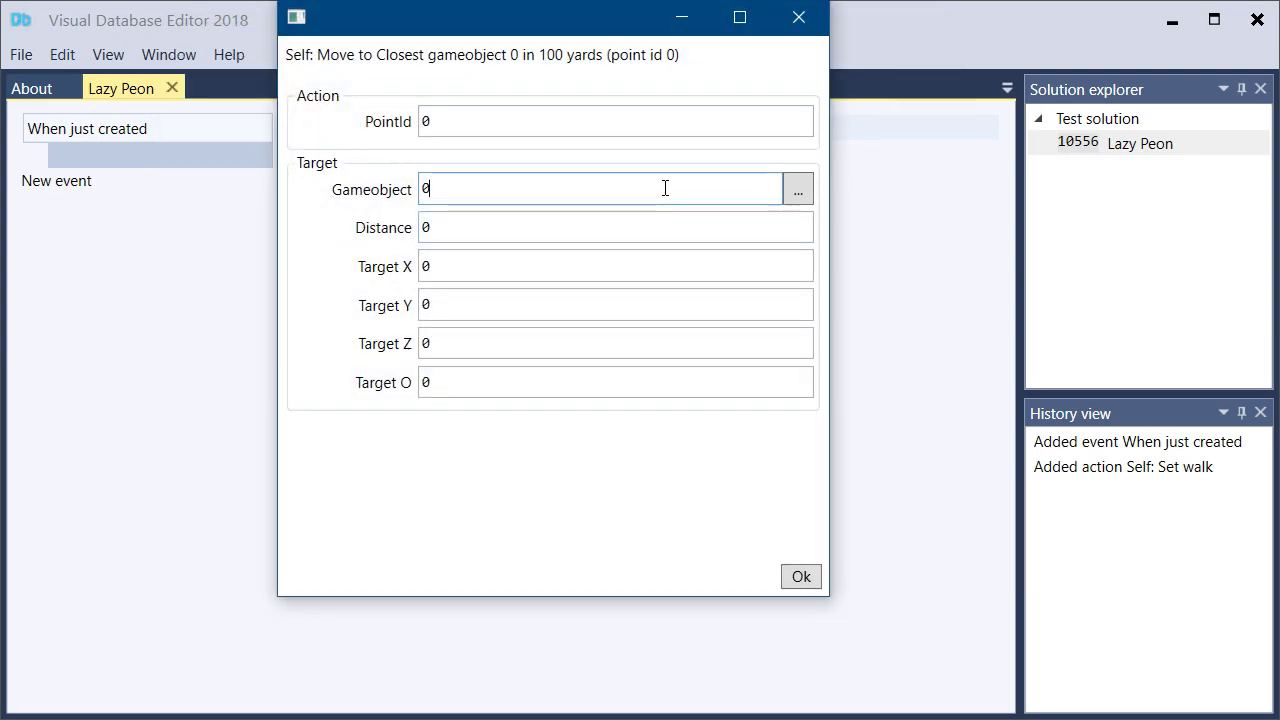
left_click(795, 192)
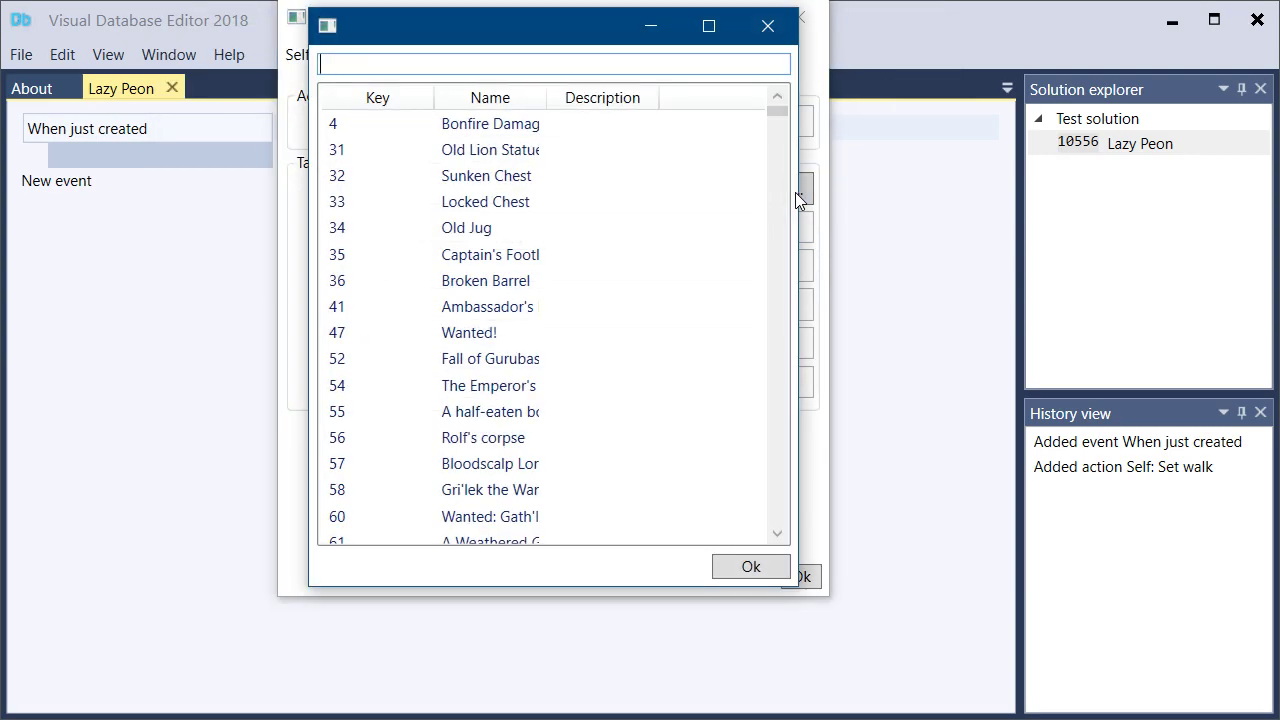
type("lumberpile")
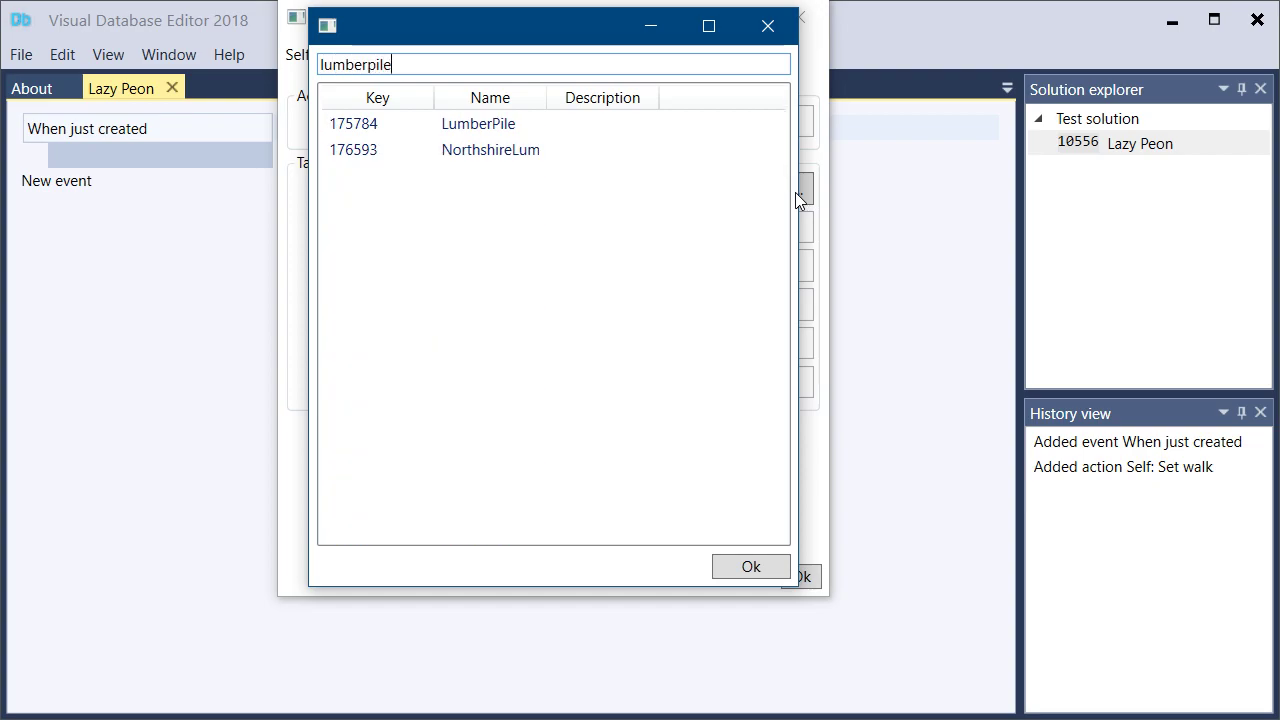
double_click(486, 126)
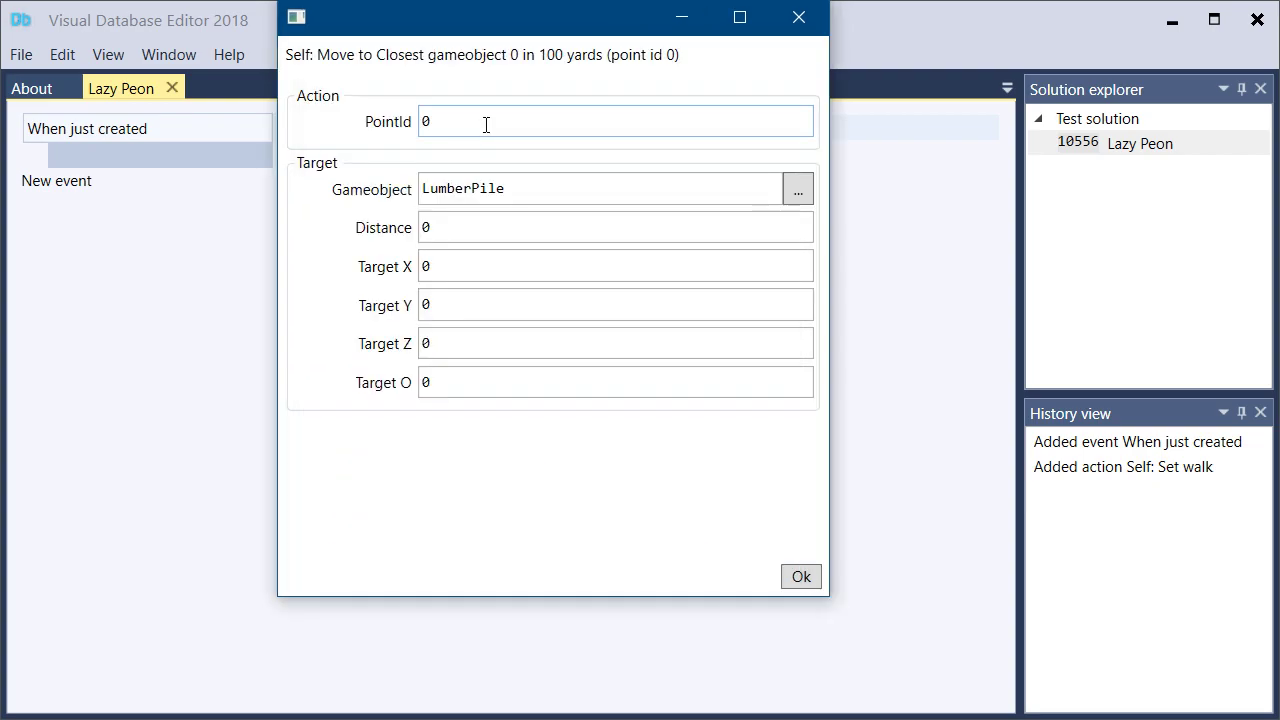
type("1")
key("Tab")
type("16")
left_click(800, 577)
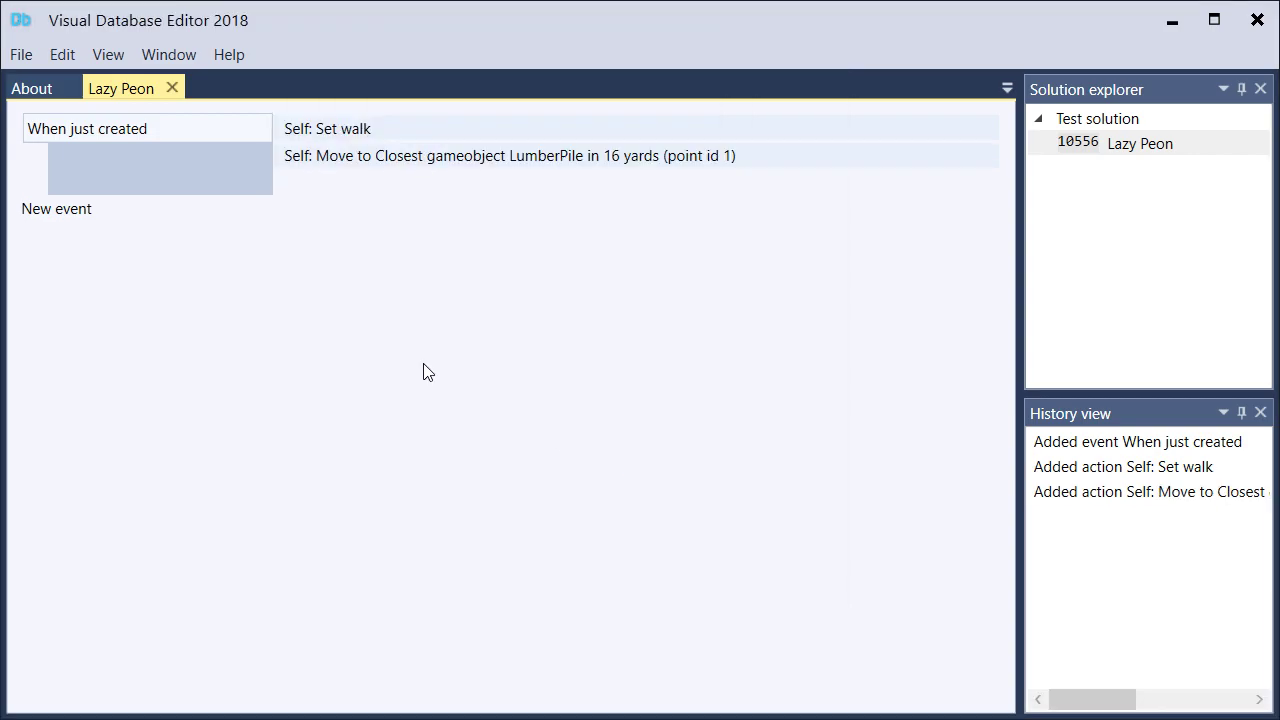
Create a new script event of the type On movement inform
left_click(60, 209)
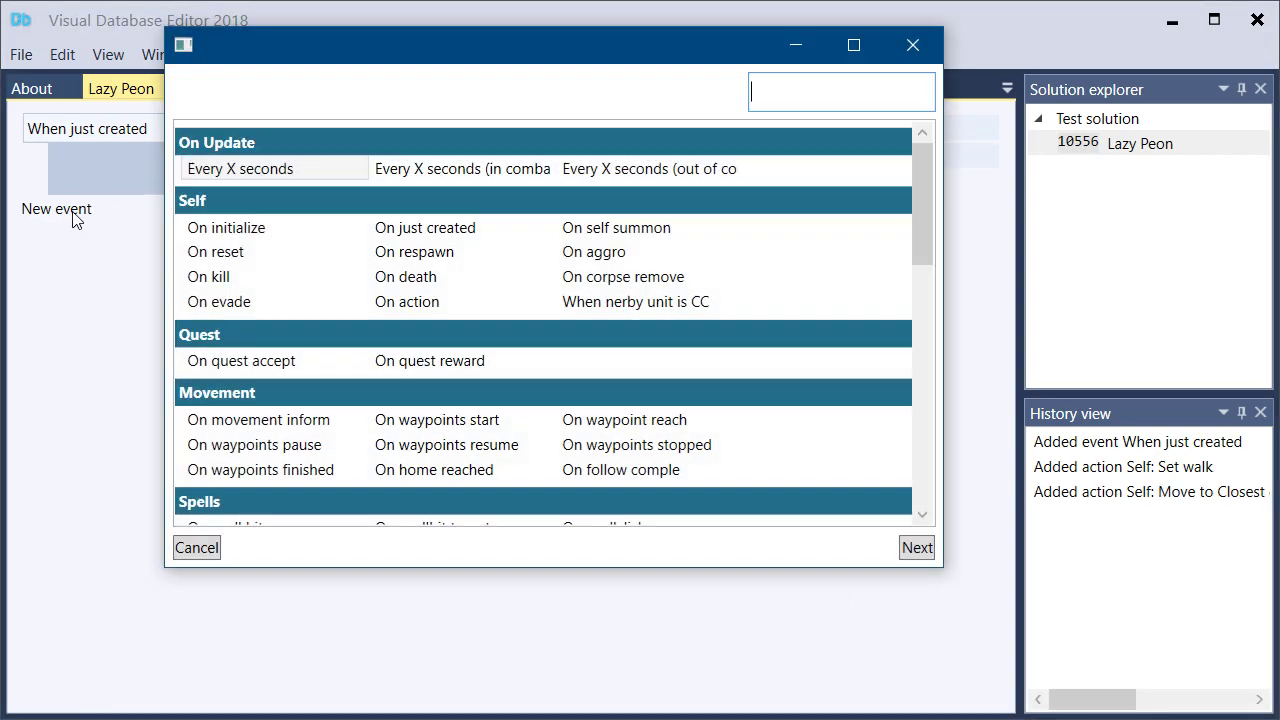
type("sel")
key("ctrl+a")
type("moveme")
key("Return")
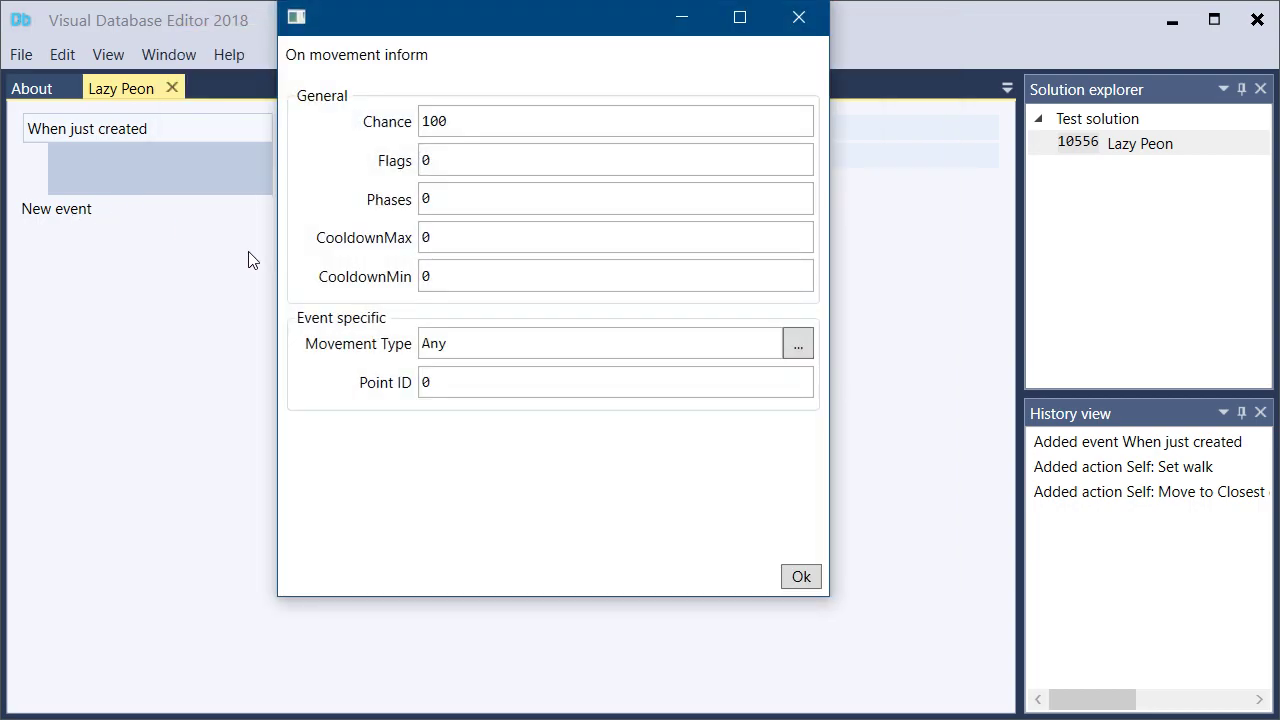
Set the event's Movement Type to POINT_MOTION_TYPE and its Point ID to 1, and accept it
left_click(552, 350)
key("Tab")
left_click(798, 344)
scroll(769, 311, "down", 2)
left_click_drag(546, 97, 719, 98)
left_click(500, 284)
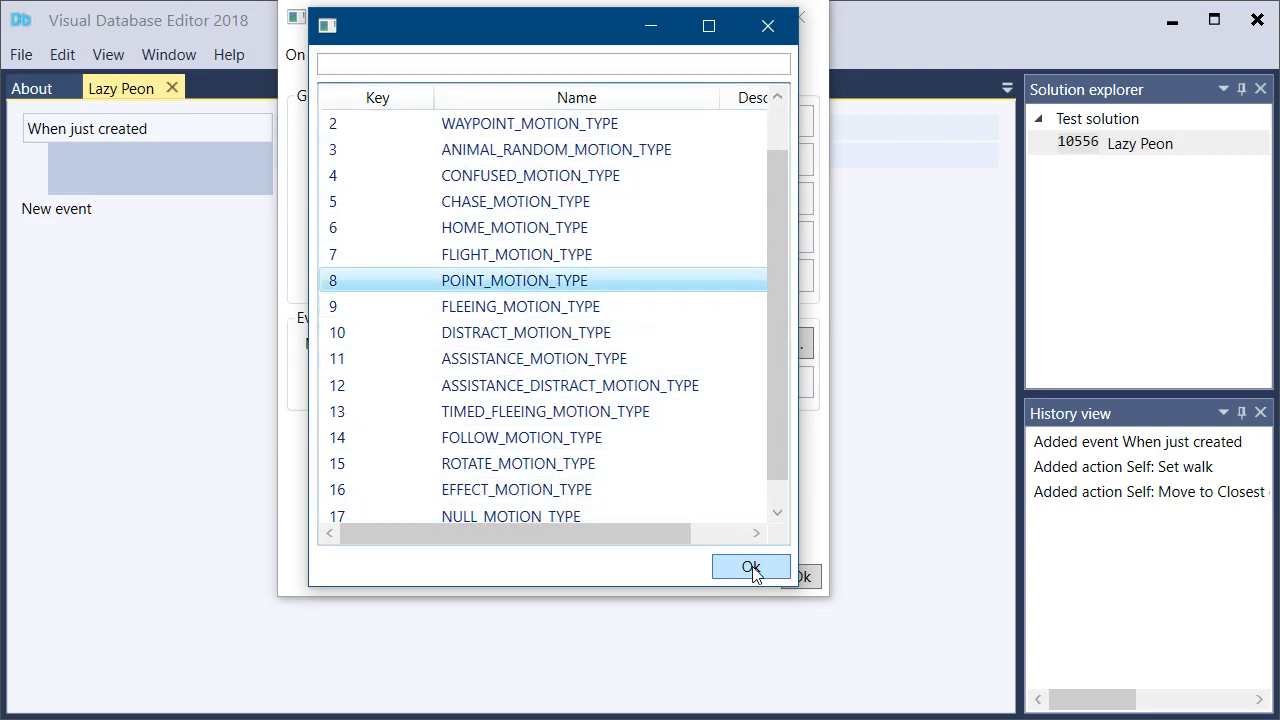
left_click(751, 567)
left_click(410, 382)
type("1")
left_click(801, 577)
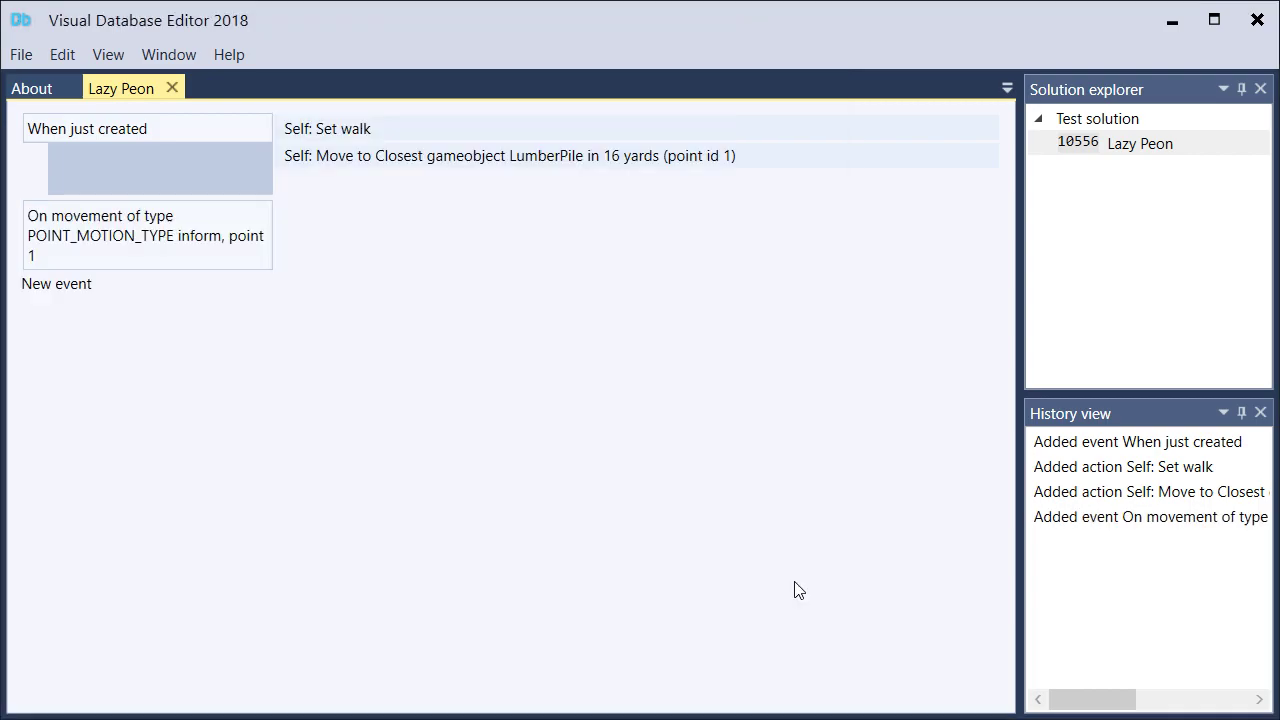
Add a Self action, Set emote state, to the movement event, keeping Emote ID ONESHOT_NONE
left_click(313, 215)
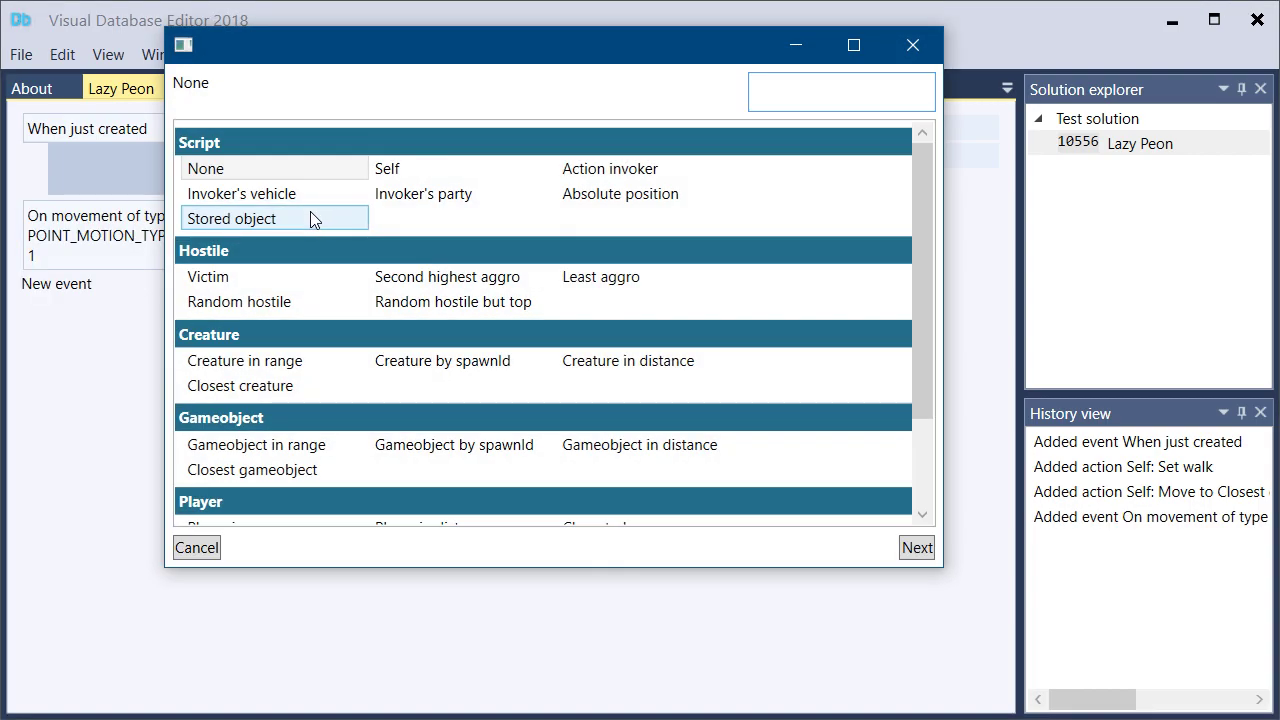
type("self")
key("Return")
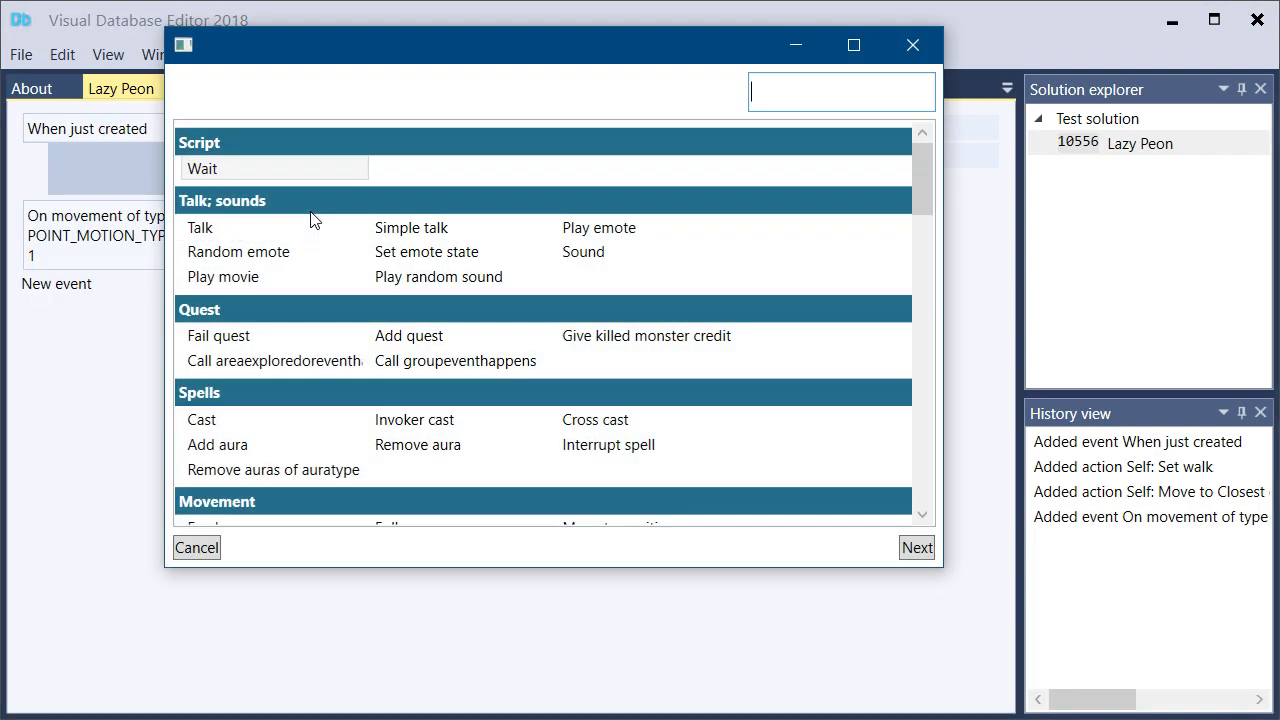
type("emote st")
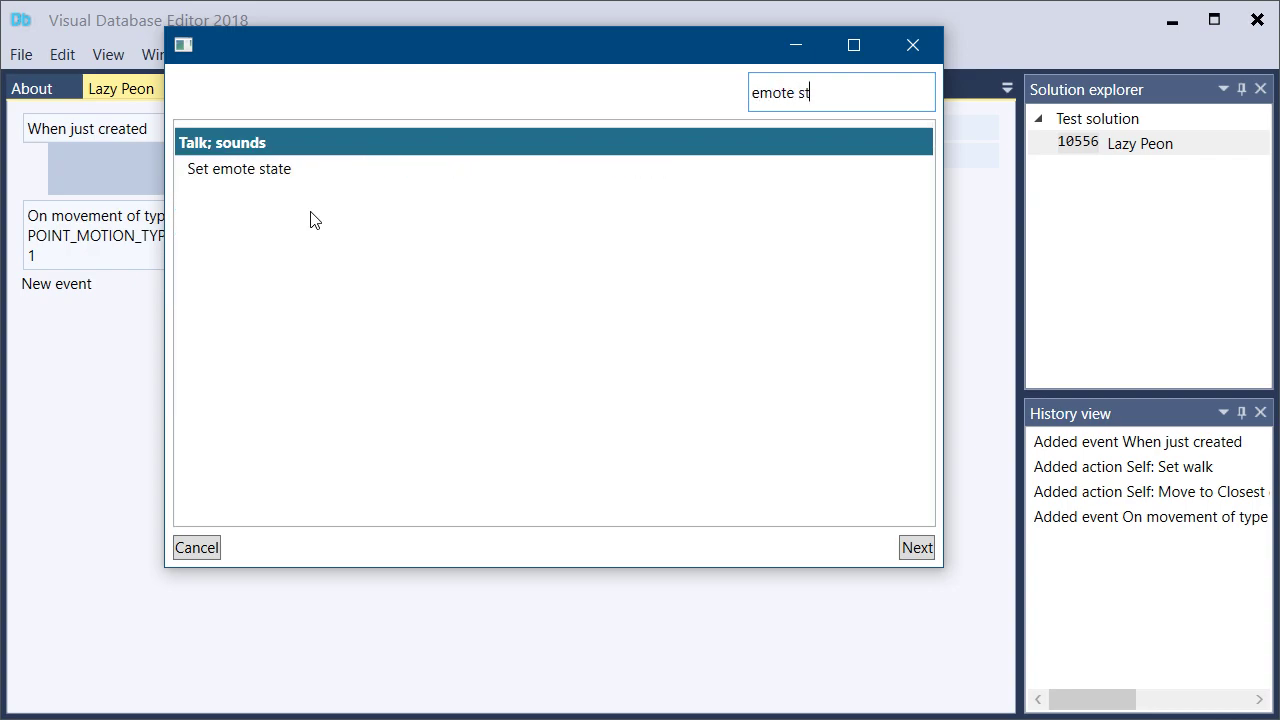
double_click(282, 172)
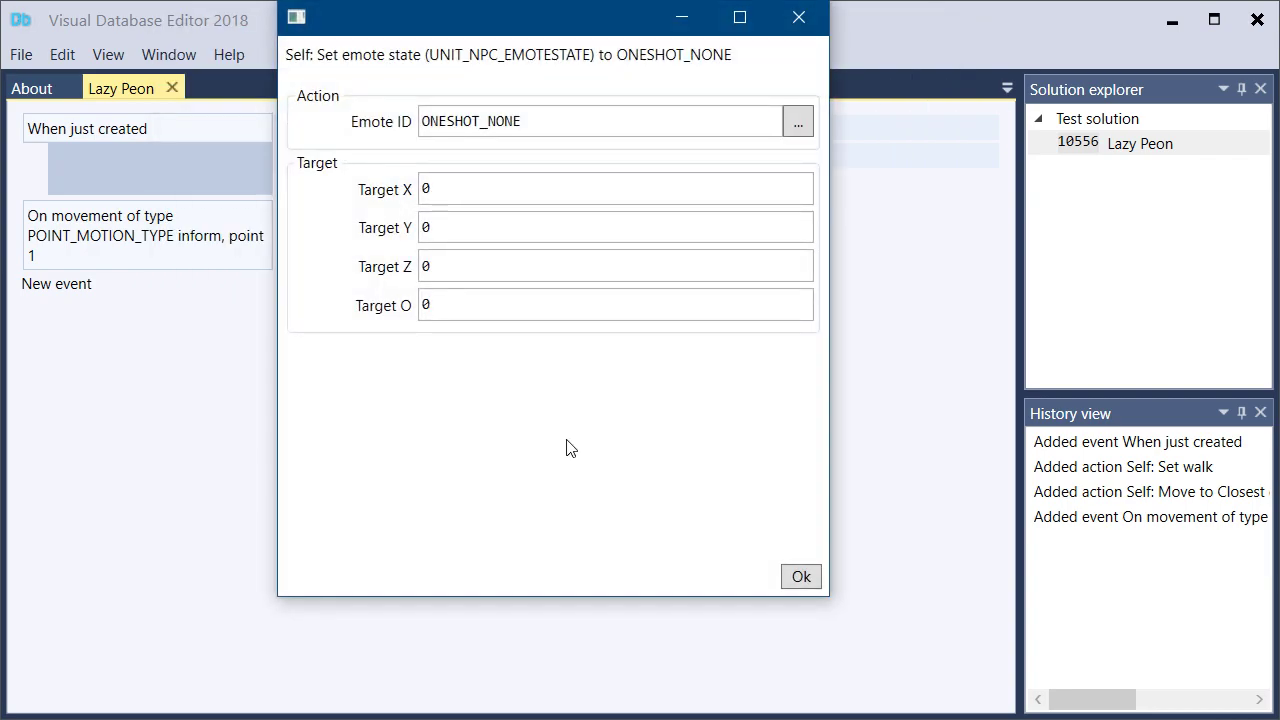
left_click(792, 578)
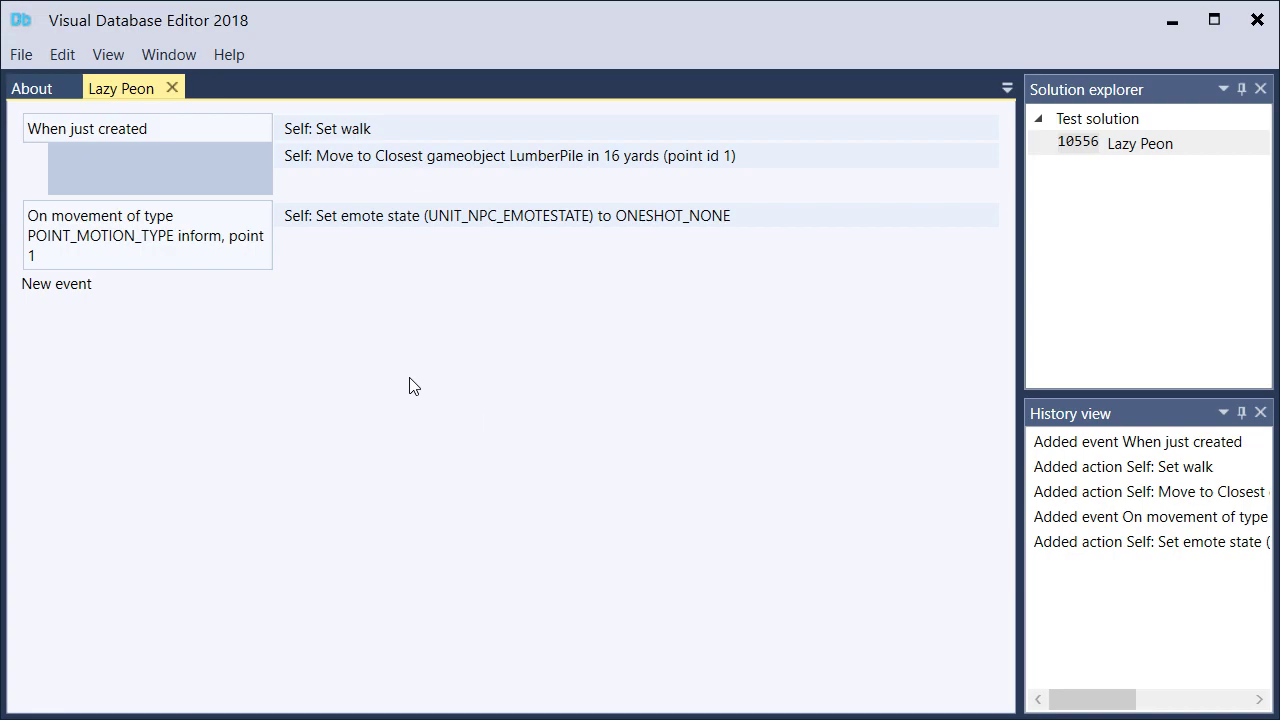
Try adding a Self action, Create timed event, with default values to the movement event, and undo the addition
left_click(318, 243)
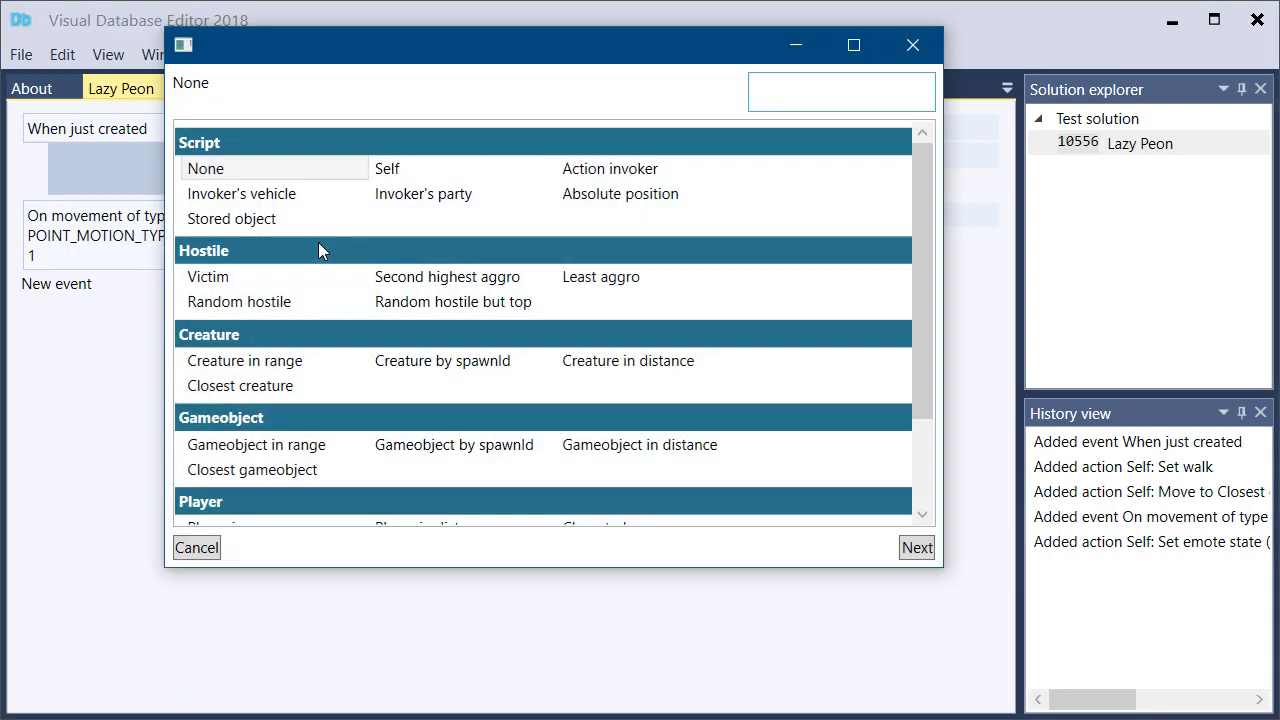
type("self")
key("Return")
type("create")
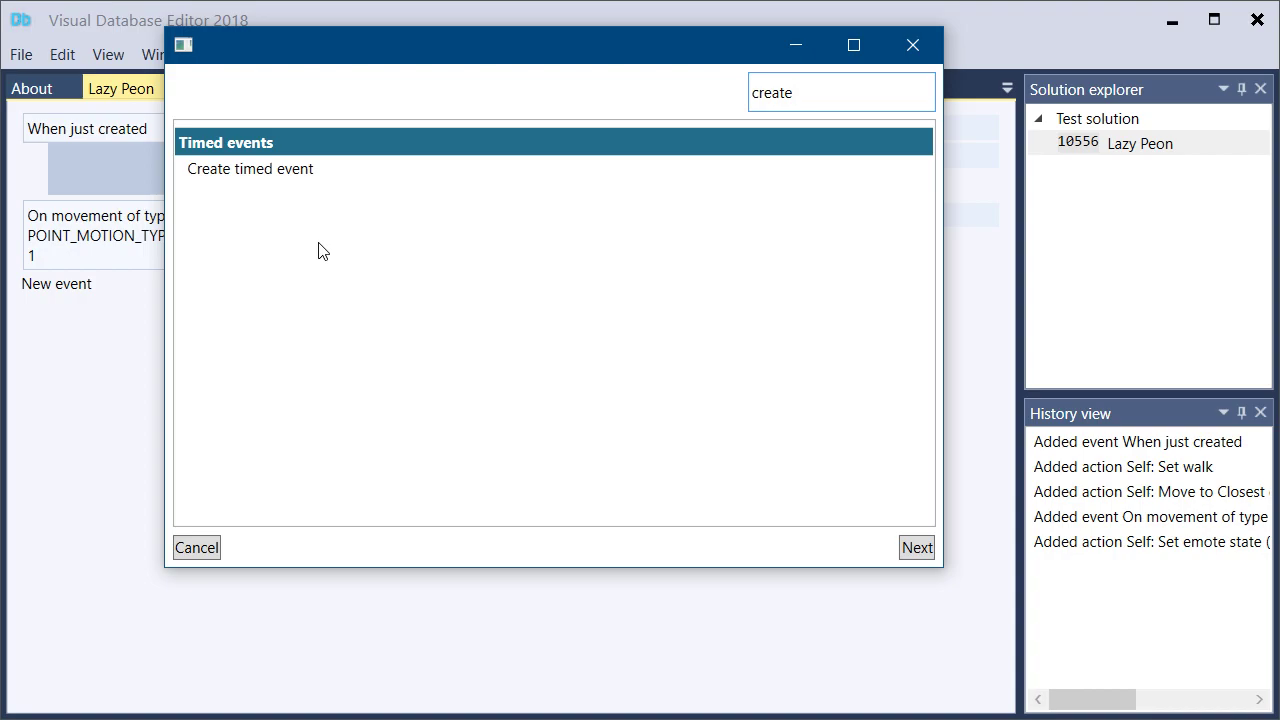
double_click(277, 167)
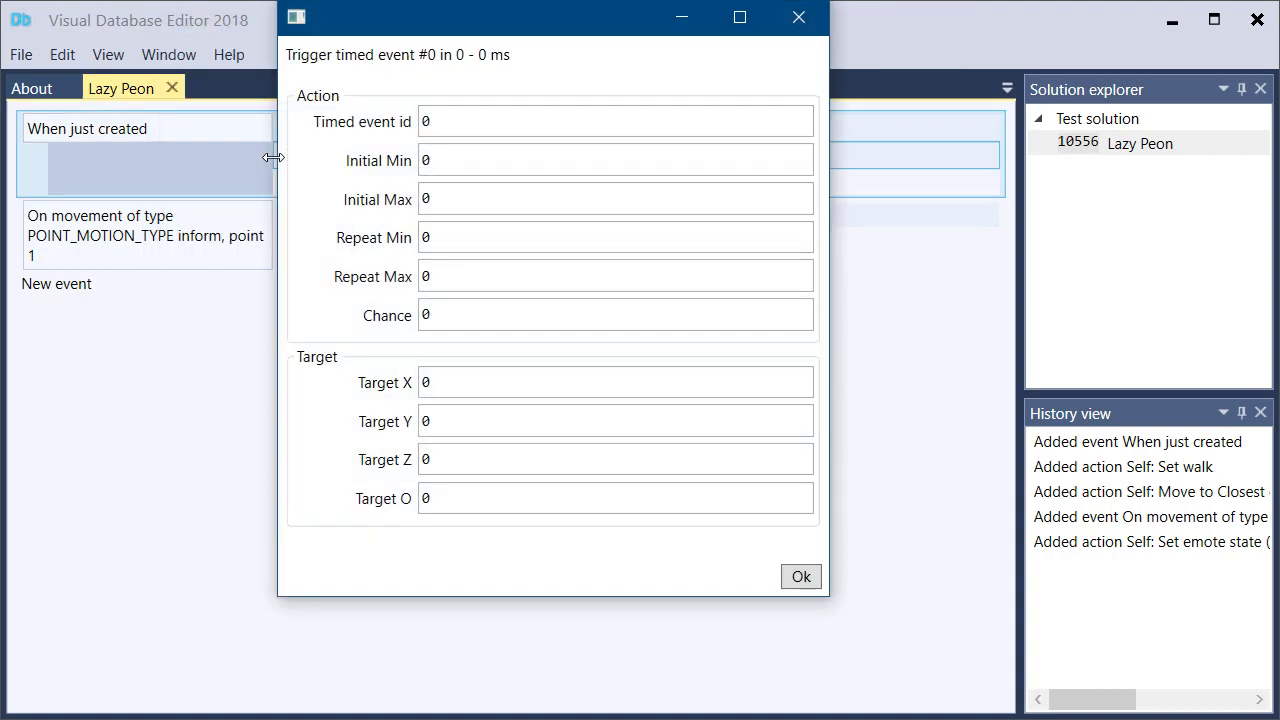
left_click(440, 122)
left_click(799, 17)
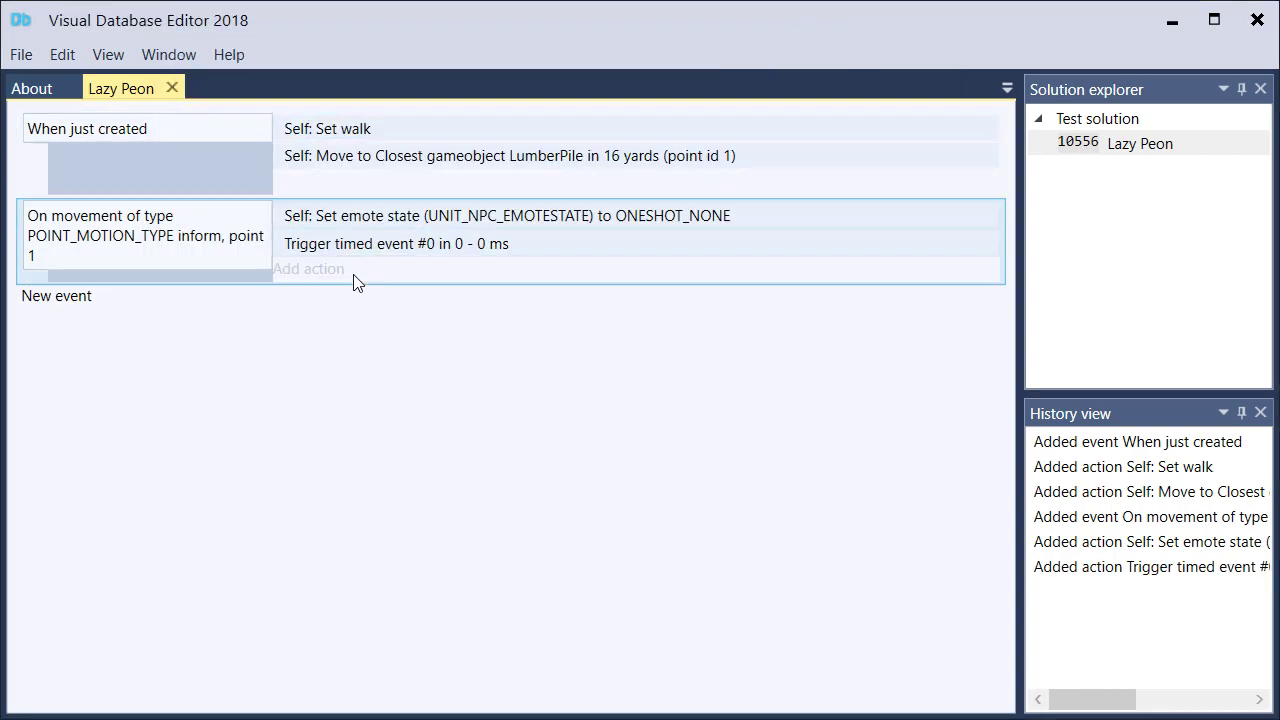
left_click(62, 54)
left_click(92, 84)
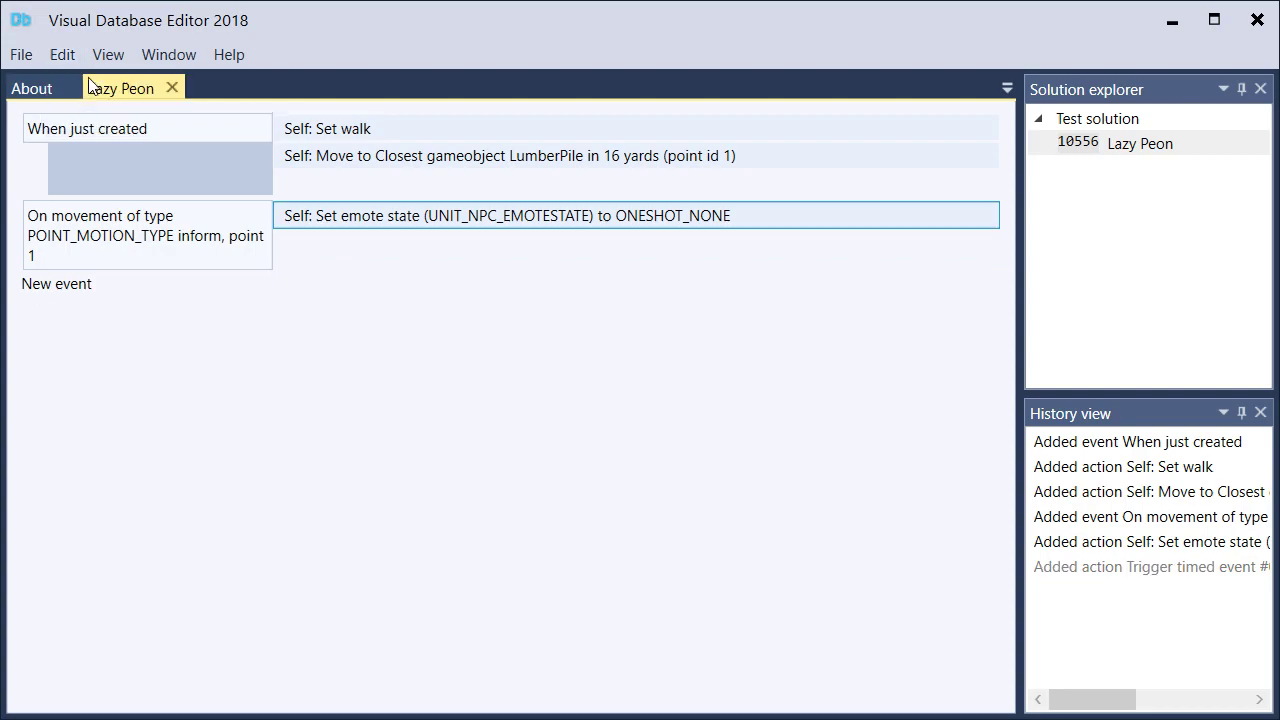
Add a Self action, Call timed action list, with ID 1055600 to the movement event
left_click(327, 244)
type("self")
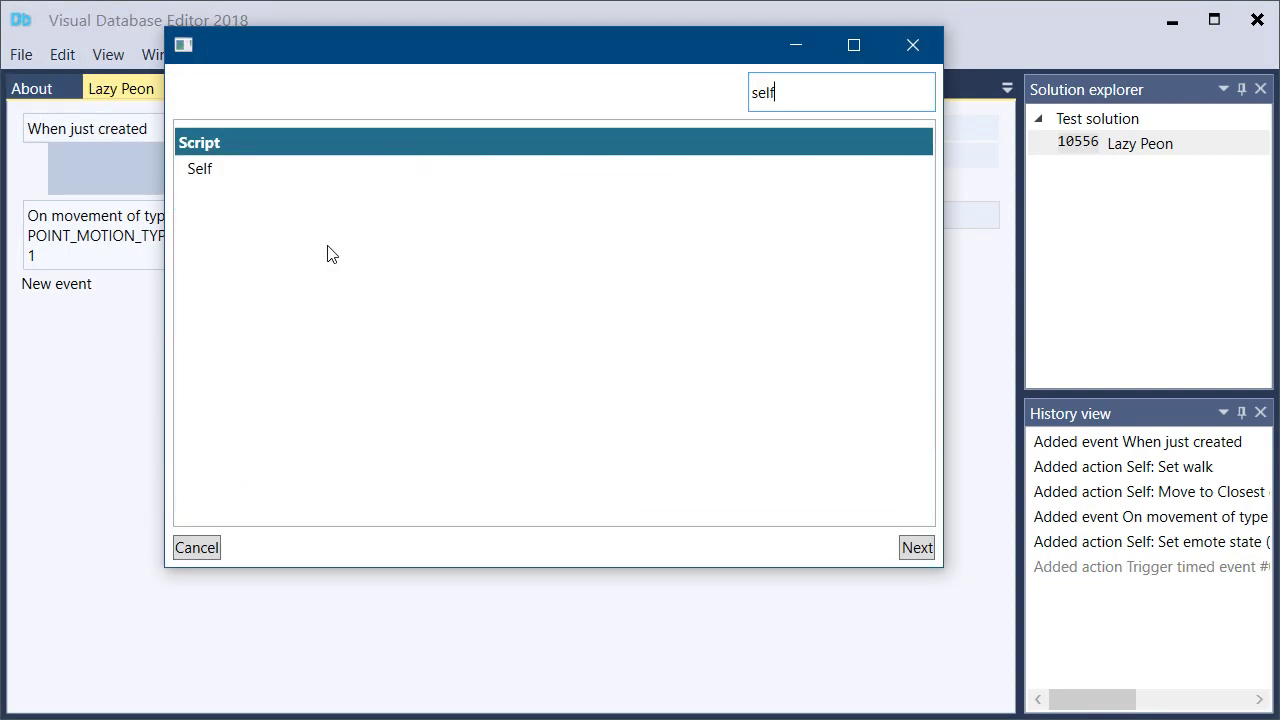
key("Return")
type("call")
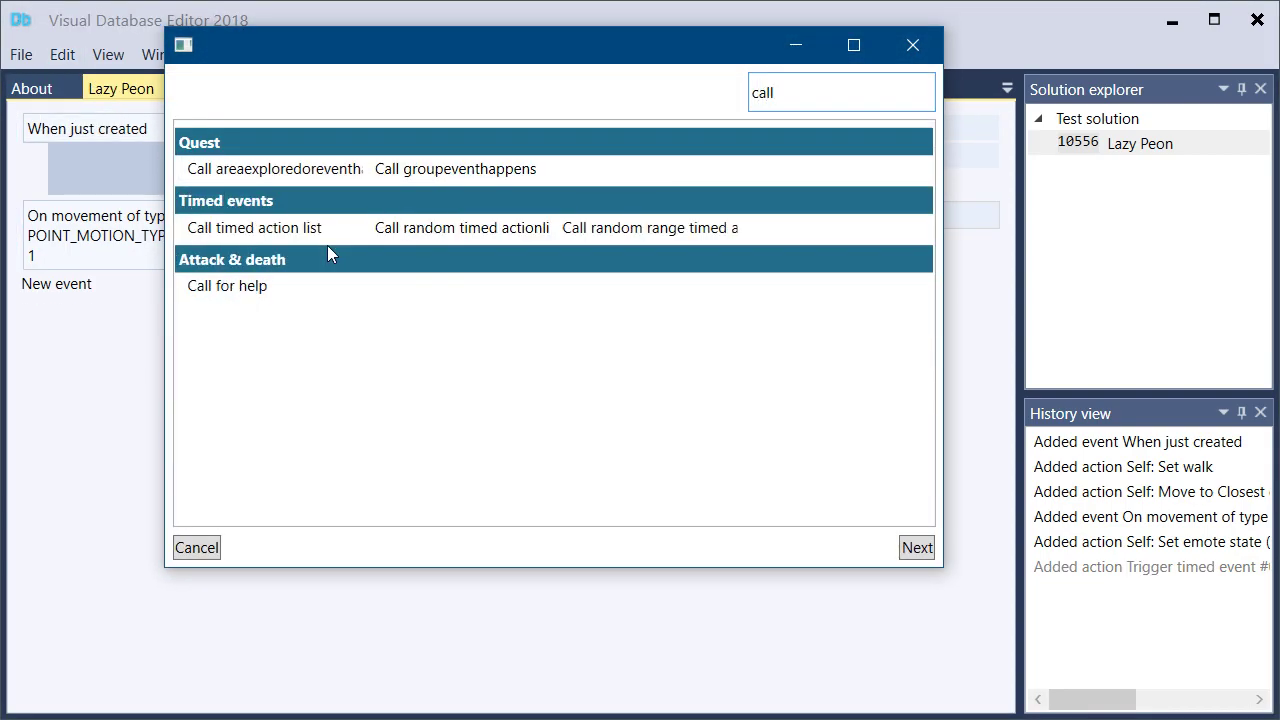
double_click(295, 230)
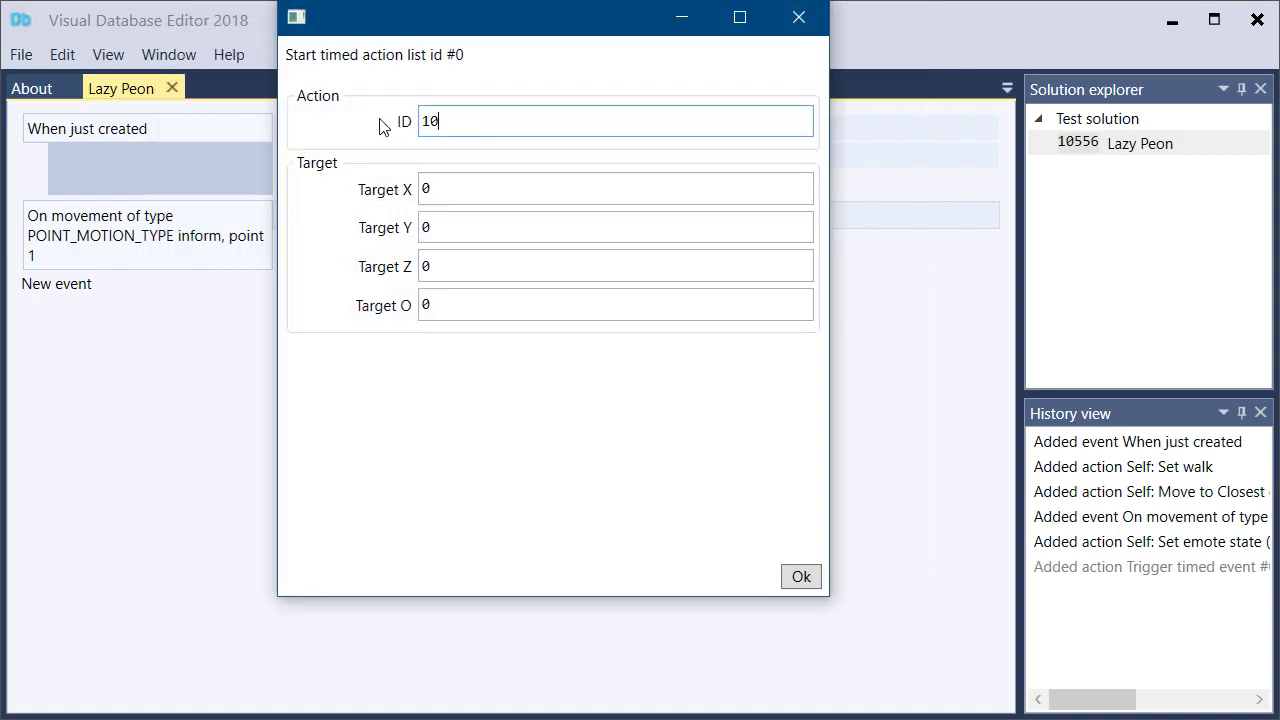
type("1055600")
key("ctrl+a")
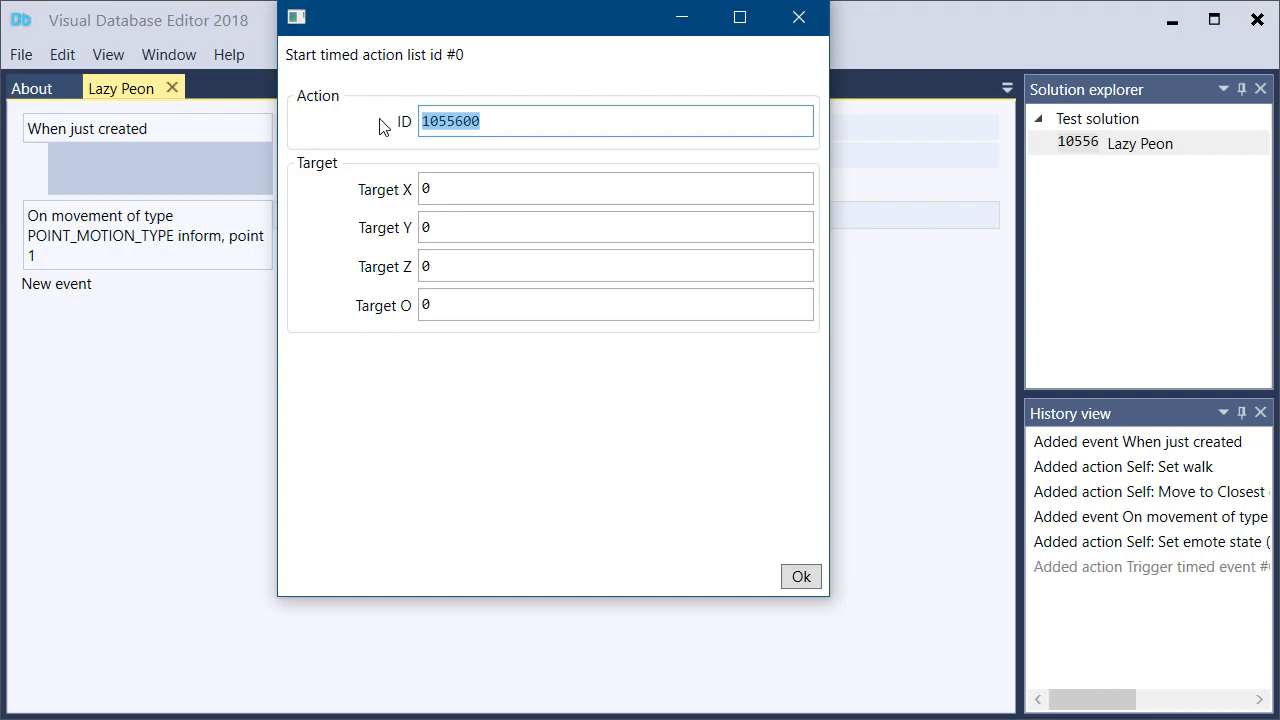
left_click(801, 576)
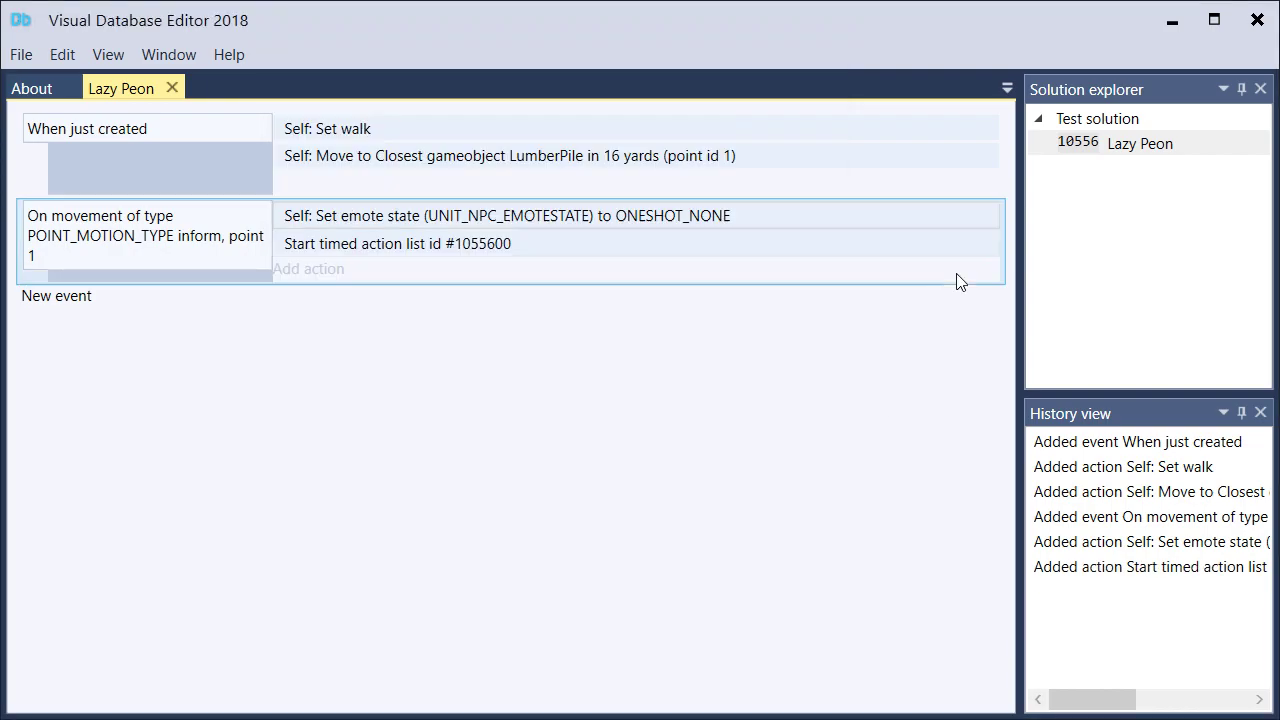
Add a timed action list with entry 1055600 to Test solution and open it
right_click(1071, 124)
left_click(1070, 120)
right_click(1071, 121)
left_click(1100, 148)
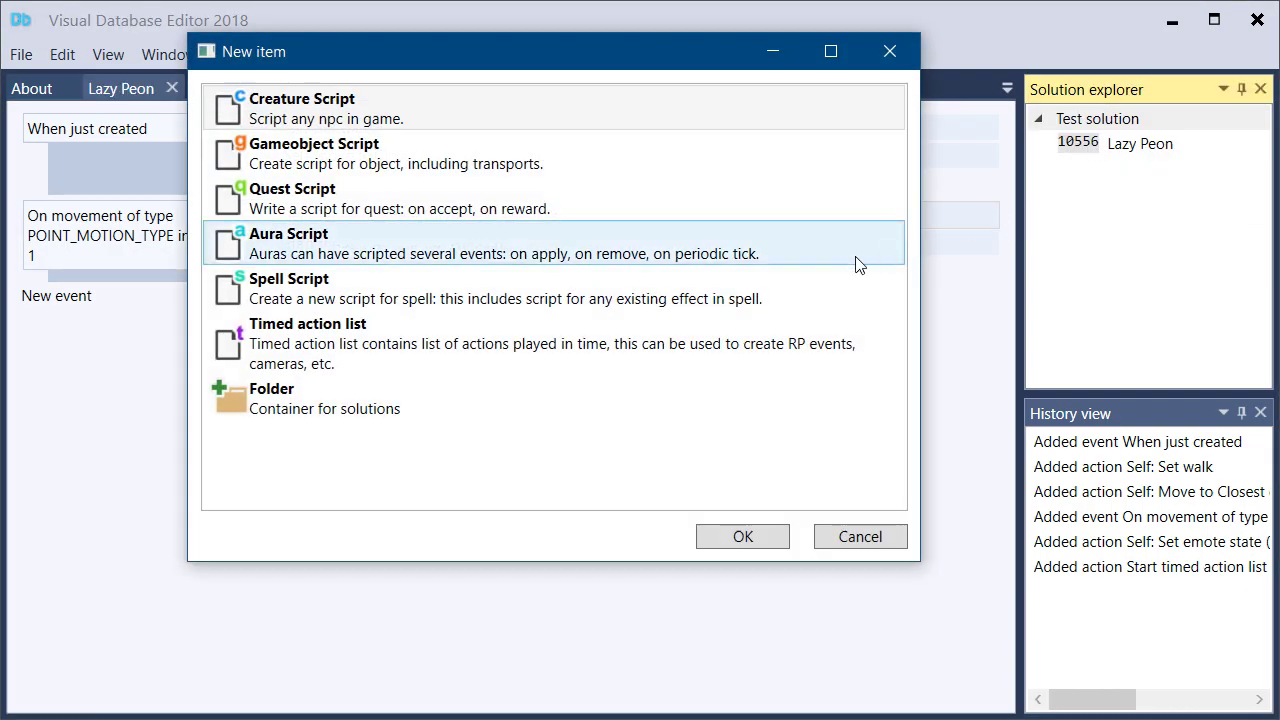
left_click(609, 391)
left_click(732, 540)
type("1055600")
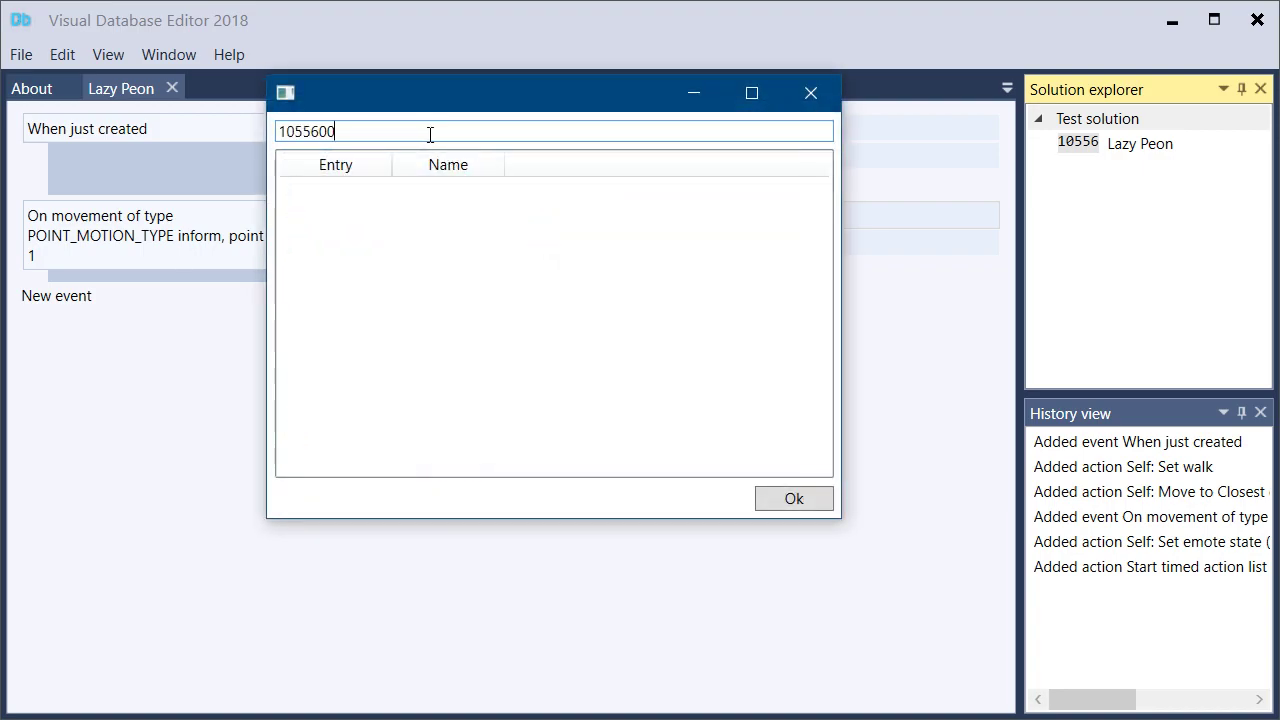
left_click(768, 492)
left_click(1075, 178)
double_click(1075, 178)
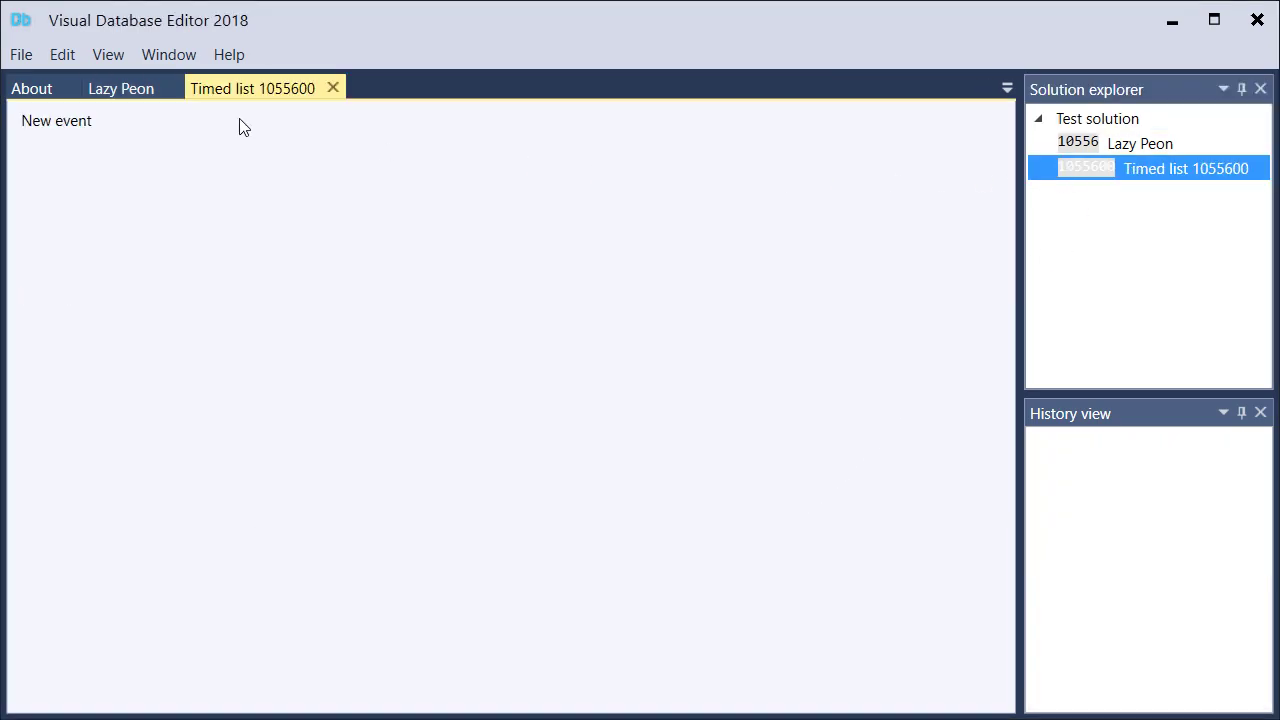
Add an Every X seconds (in combat) event to timed list 1055600 with Initial Minimum 0.5 and Initial Maximum 500
left_click(75, 126)
double_click(247, 168)
left_click(365, 342)
key("Tab")
type("500")
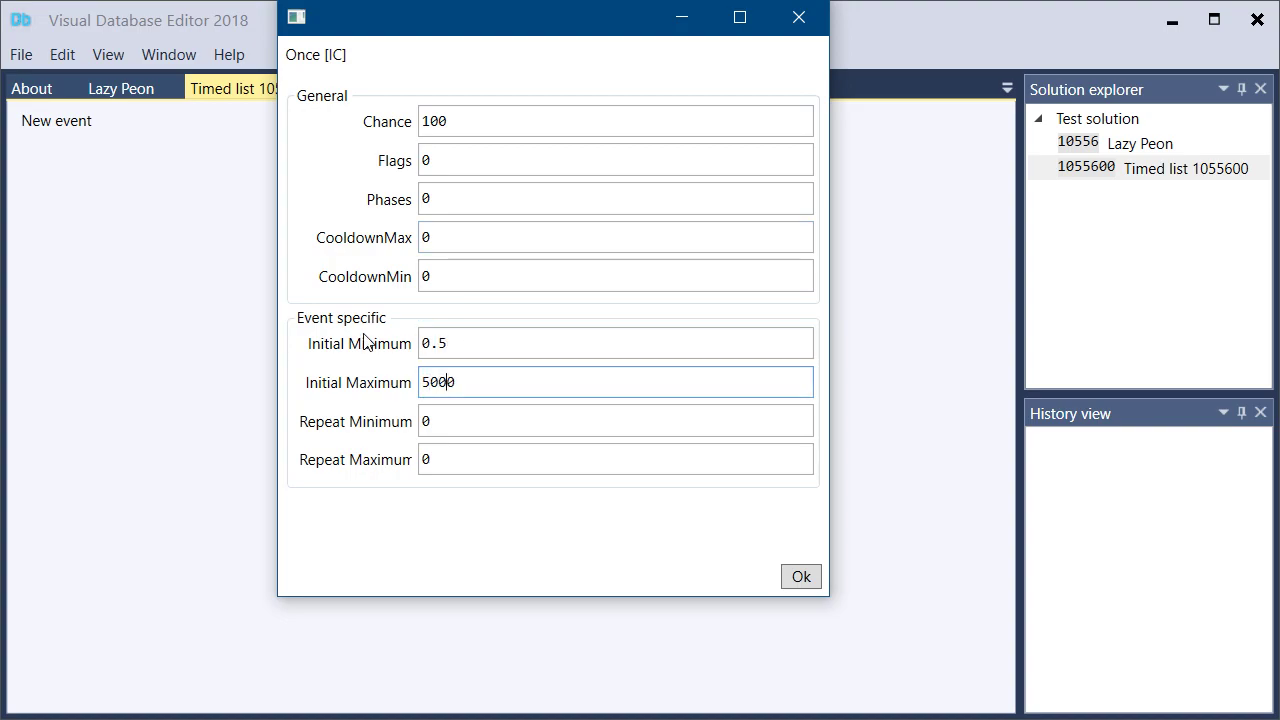
key("Delete")
key("Tab")
left_click(788, 574)
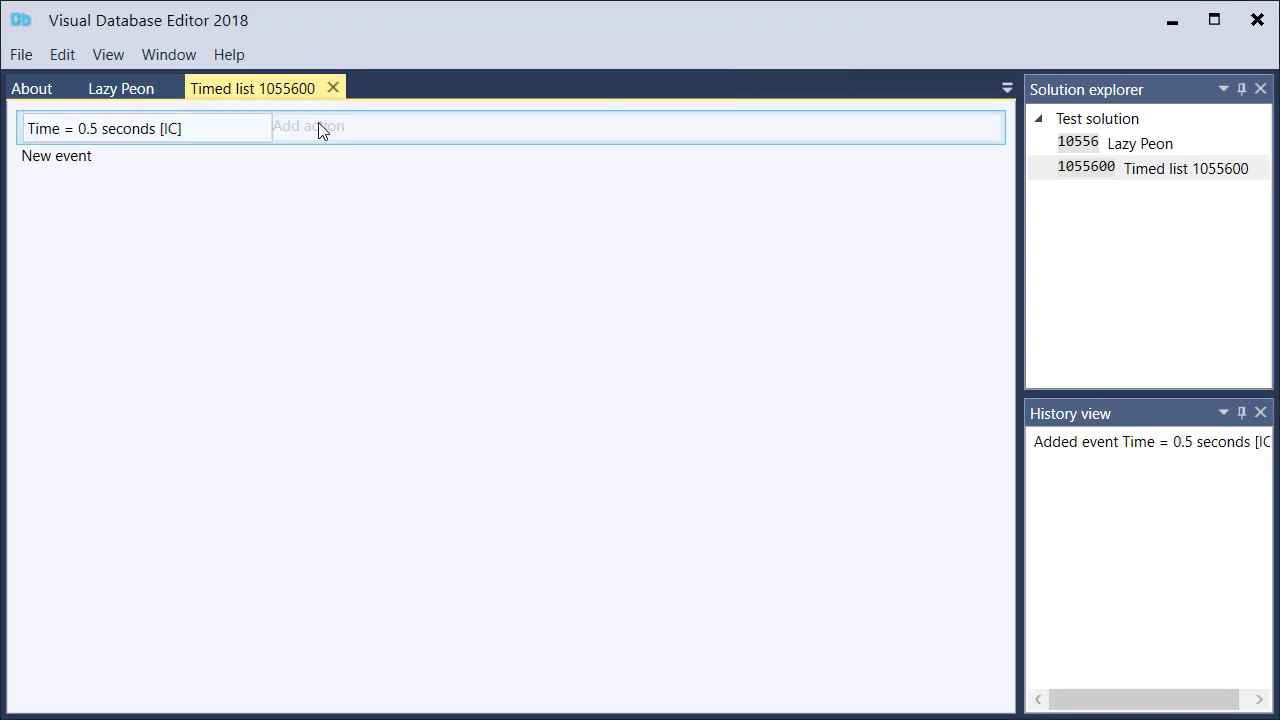
Add a Self action, Set run, to the 0.5-second event with Movement Type Walk
left_click(315, 123)
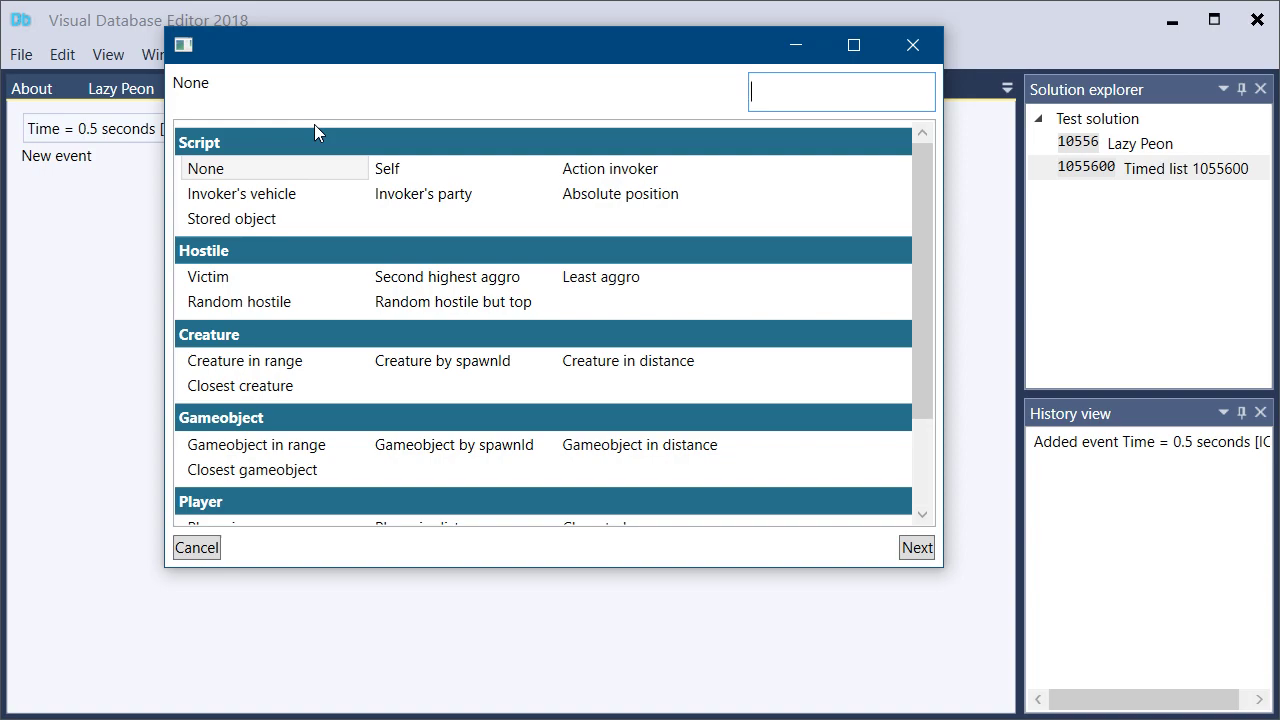
type("sel")
key("Return")
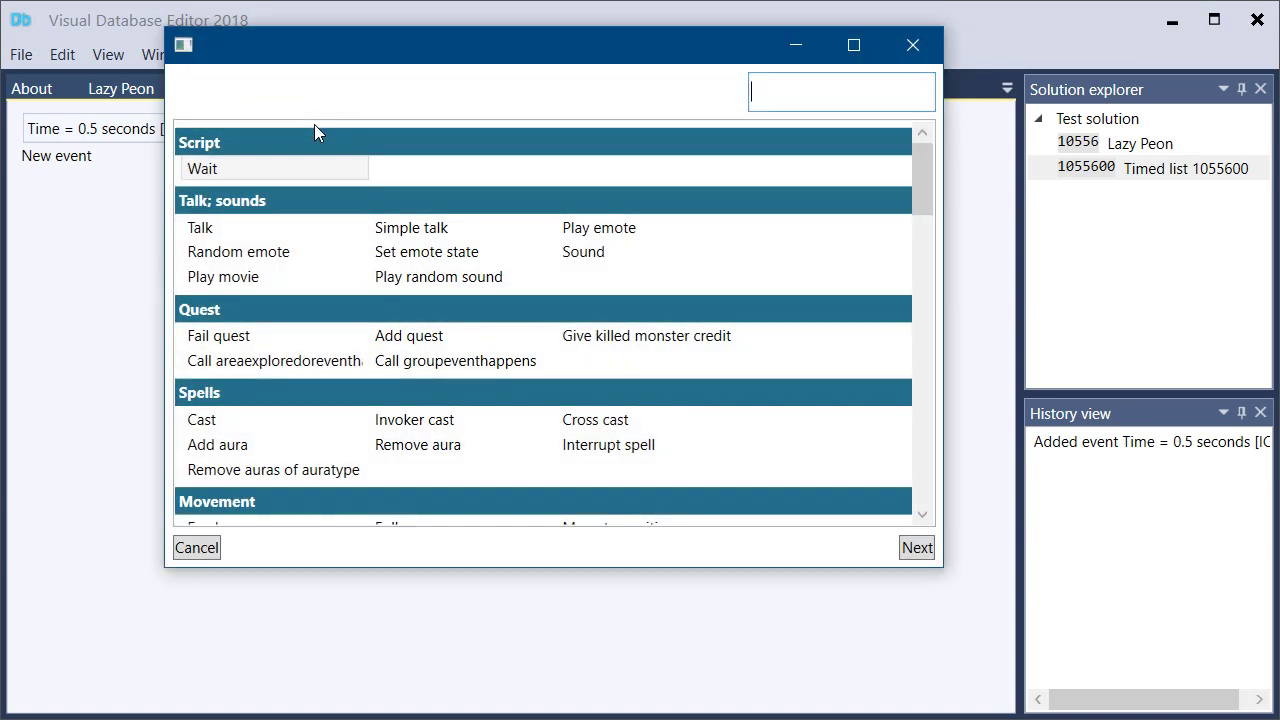
type("wa")
key("ctrl+a")
type("run")
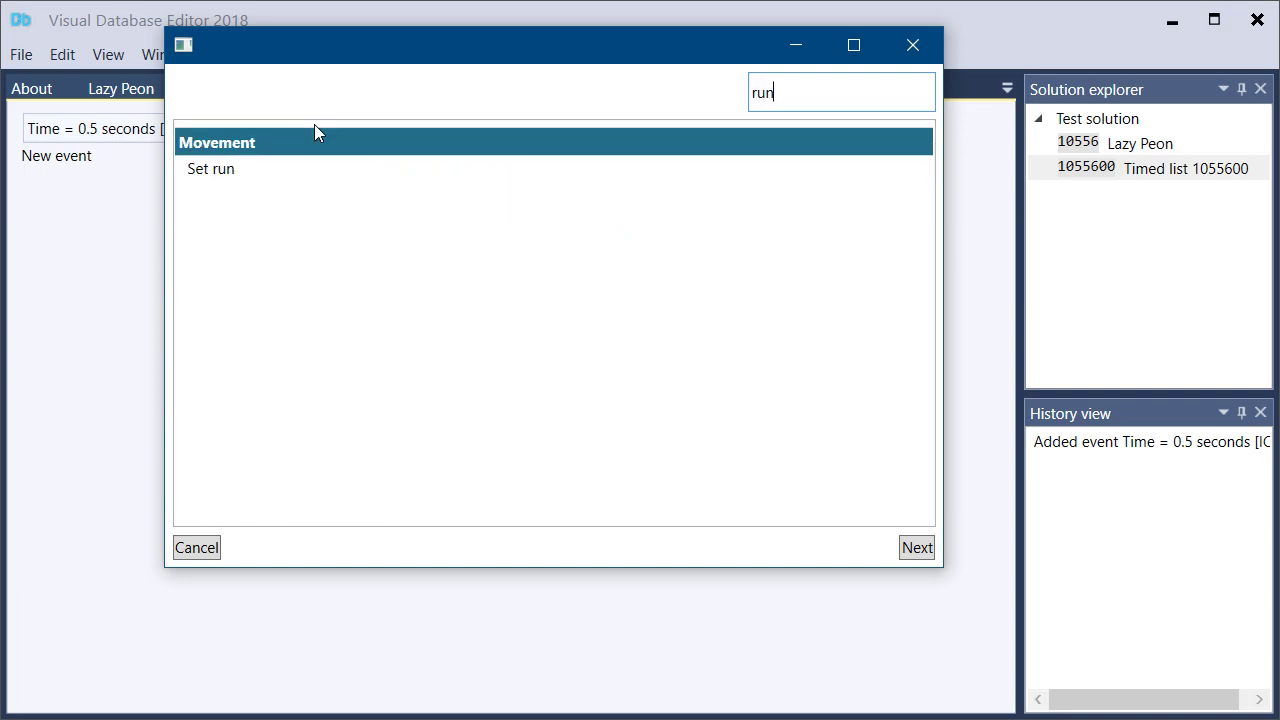
double_click(243, 168)
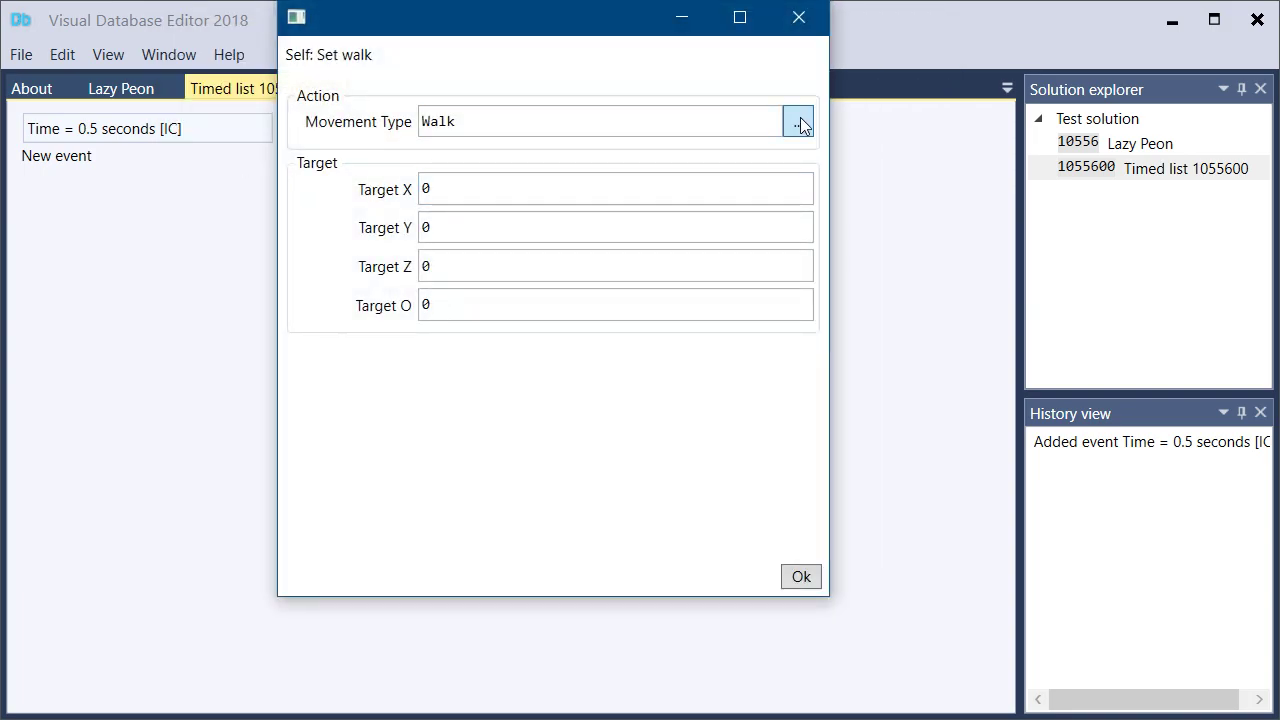
left_click(800, 121)
double_click(440, 125)
left_click(801, 578)
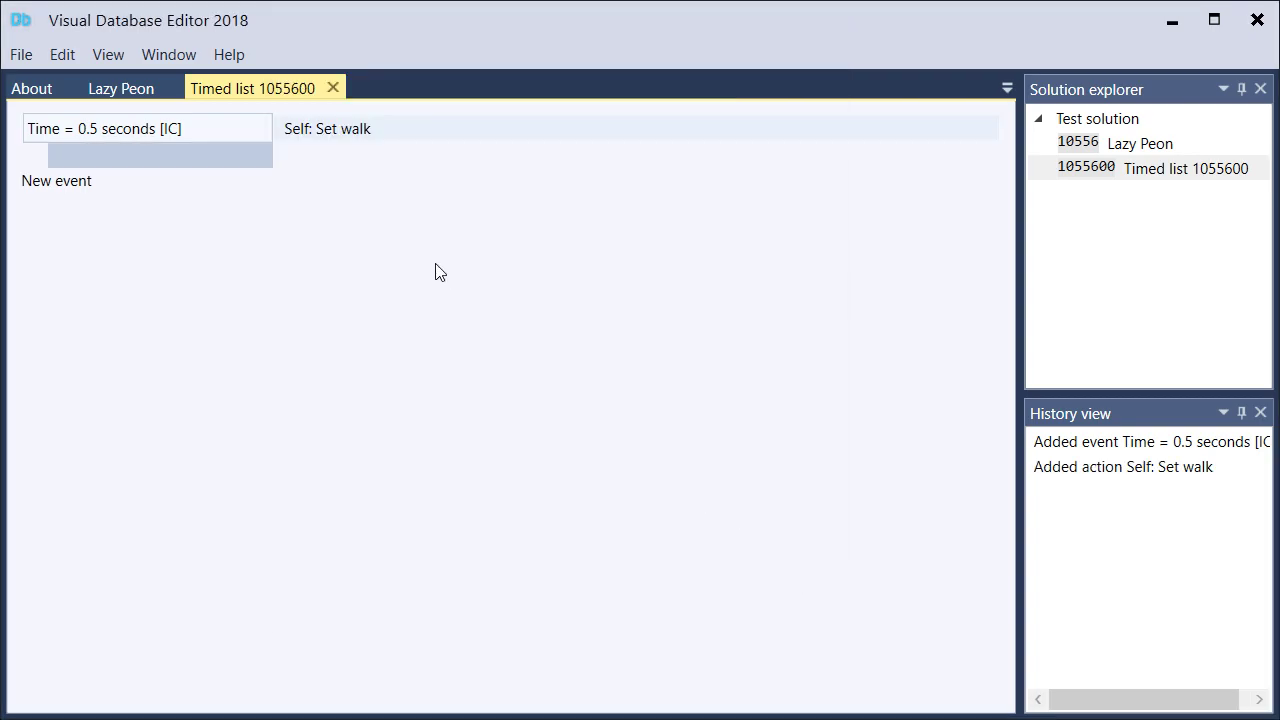
Add a Self action, Play emote, to the 0.5-second event with Emote ID ONESHOT_KNEEL
left_click(326, 157)
type("se")
key("Return")
type("play em")
key("Return")
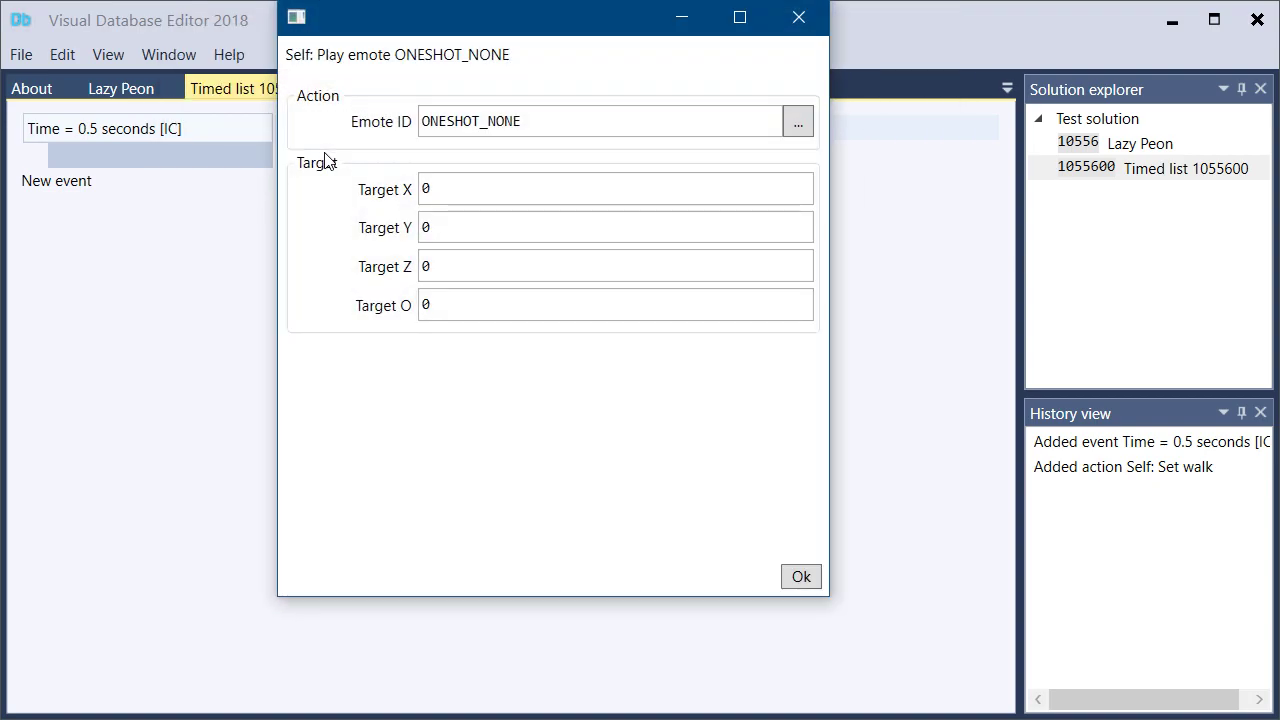
left_click(798, 122)
type("kne")
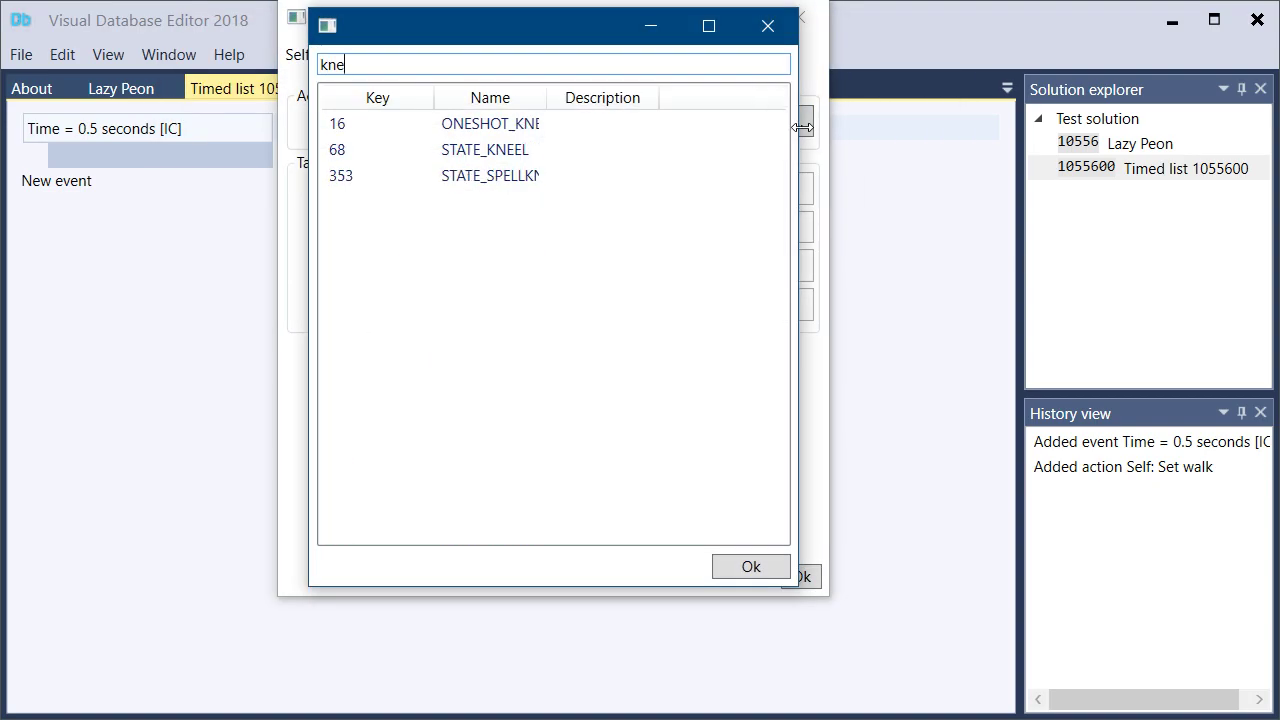
double_click(546, 97)
double_click(597, 124)
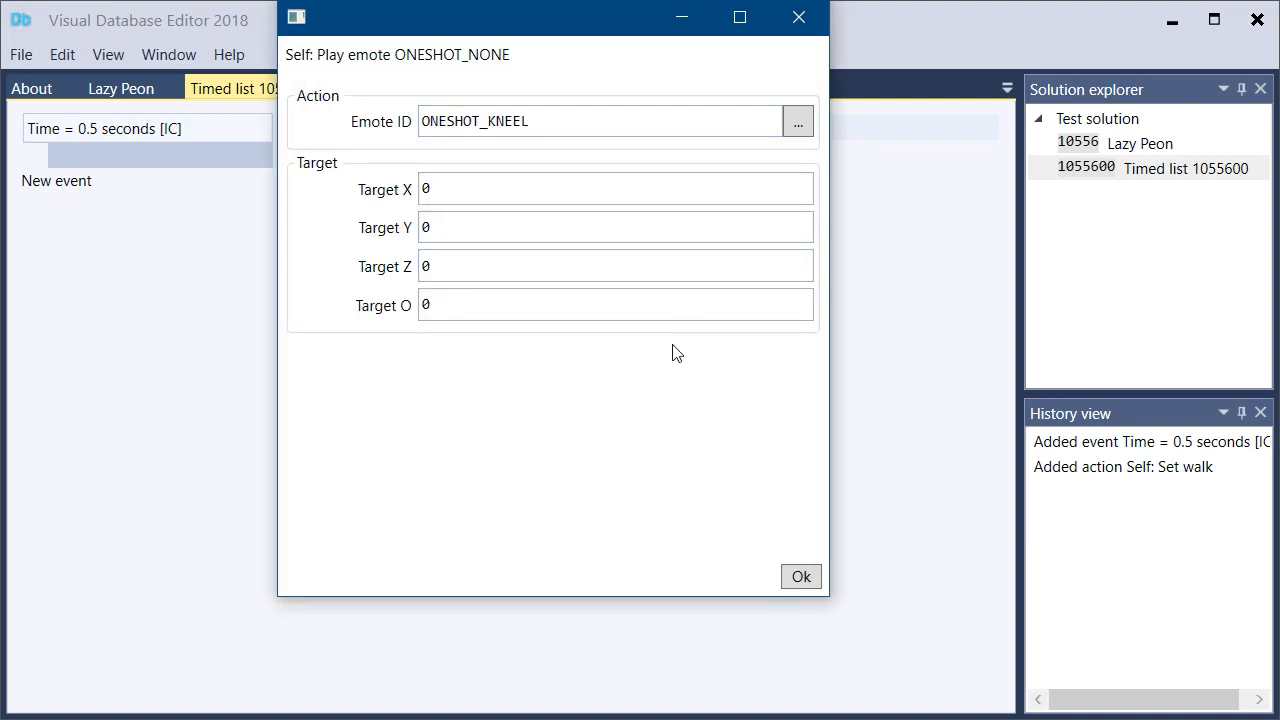
left_click(800, 576)
Add a Self action, Call timed action list, with ID 1055601 to the 0.5-second event
left_click(305, 183)
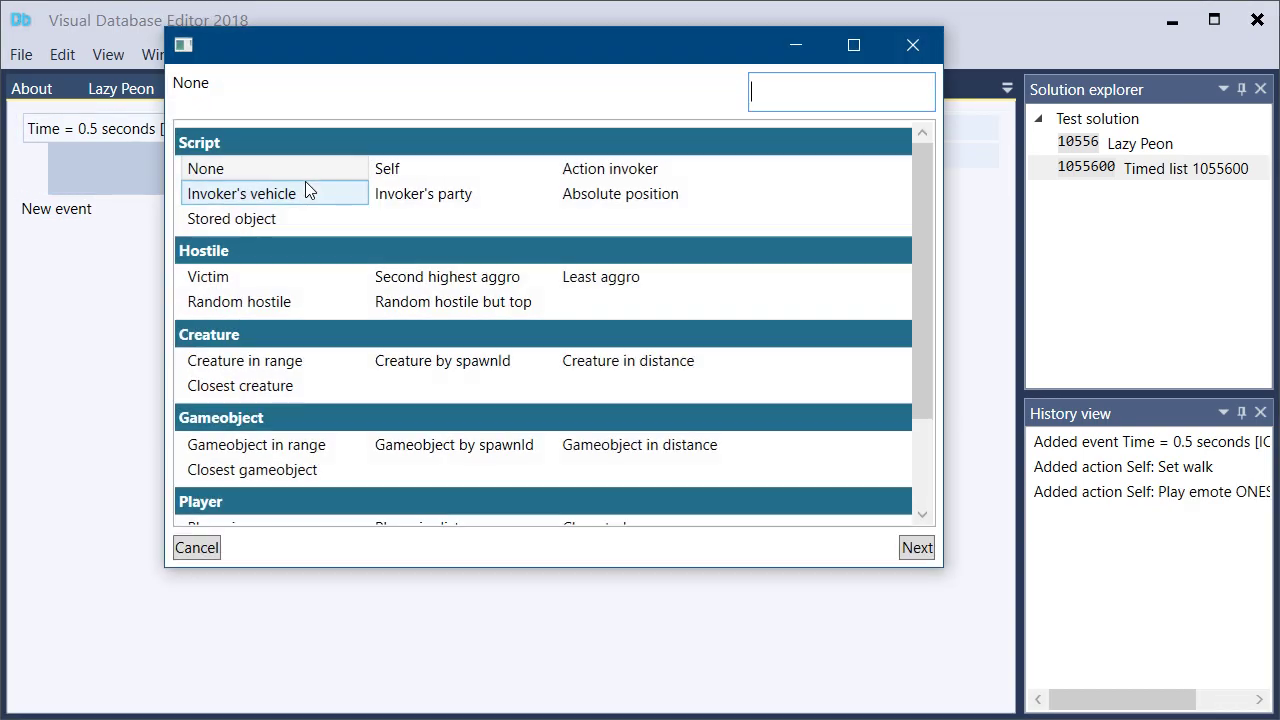
type("sel")
key("Return")
type("call")
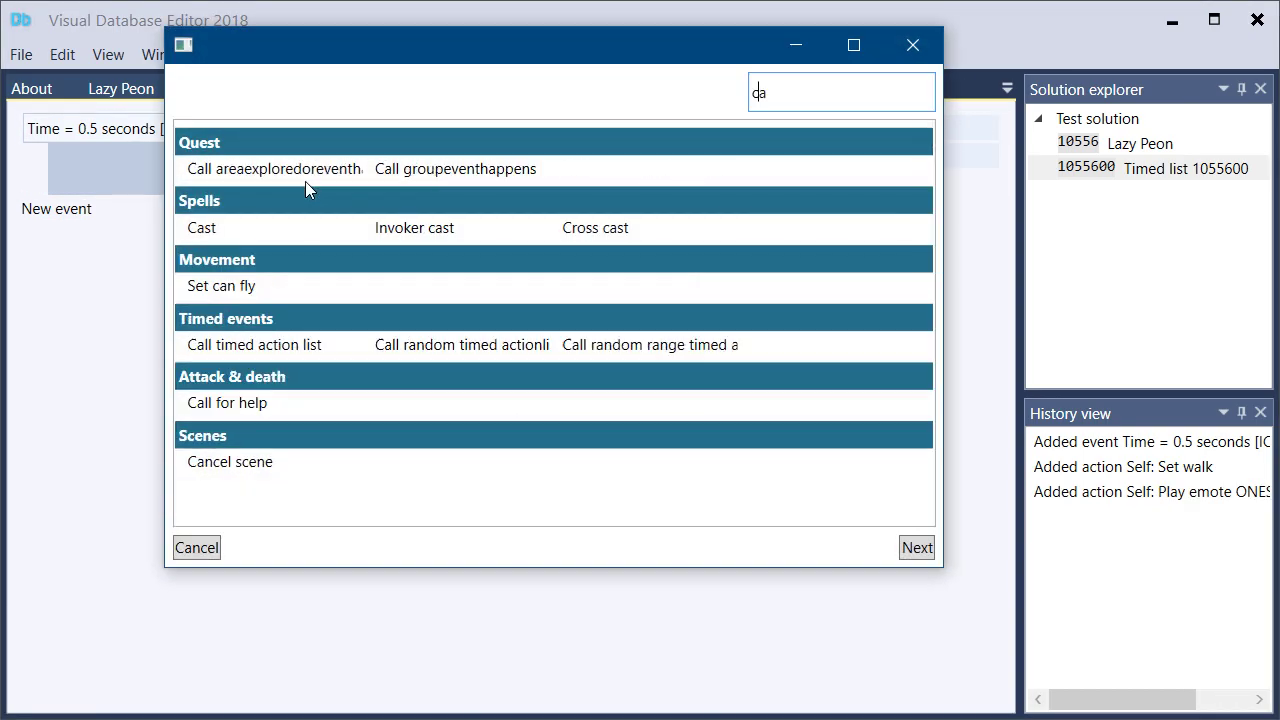
double_click(305, 232)
type("1055600")
key("BackSpace")
type("1")
key("Tab")
left_click(801, 577)
Add a timed action list with entry 1055601 to Test solution and open it
right_click(1064, 132)
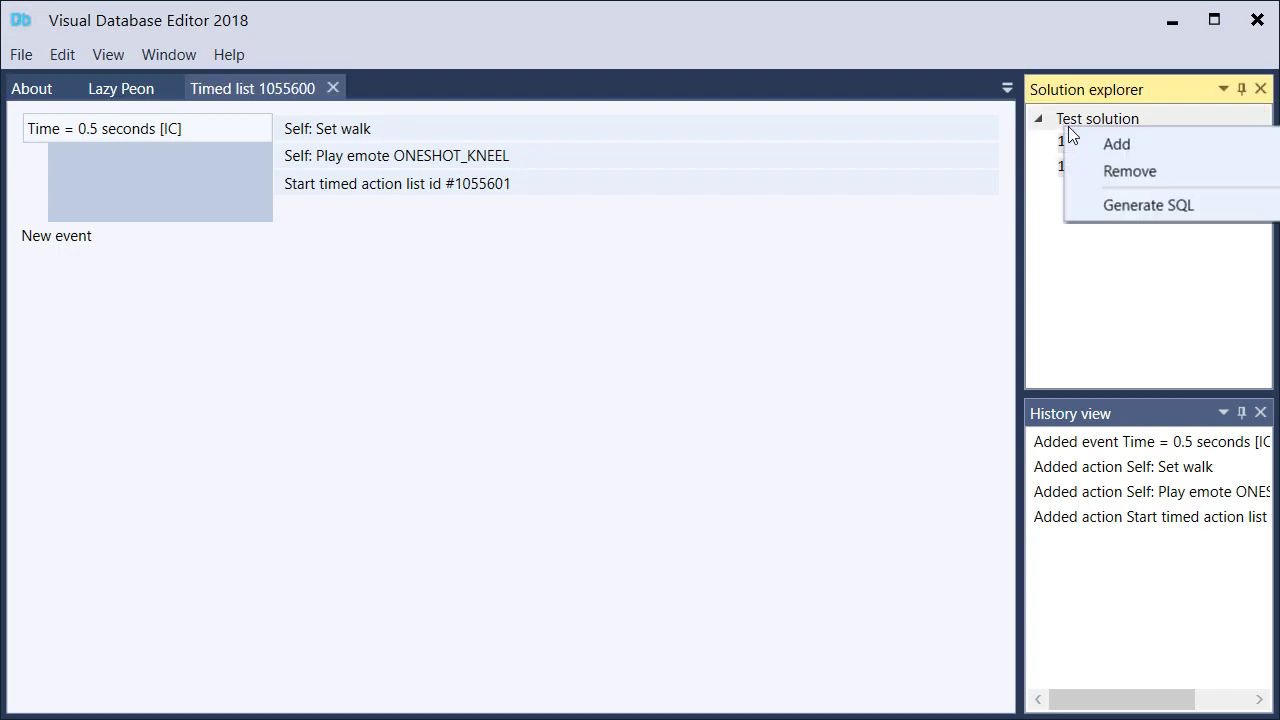
left_click(1092, 146)
double_click(601, 338)
left_click(423, 129)
type("1055600")
key("BackSpace")
type("1")
left_click(770, 496)
double_click(1094, 195)
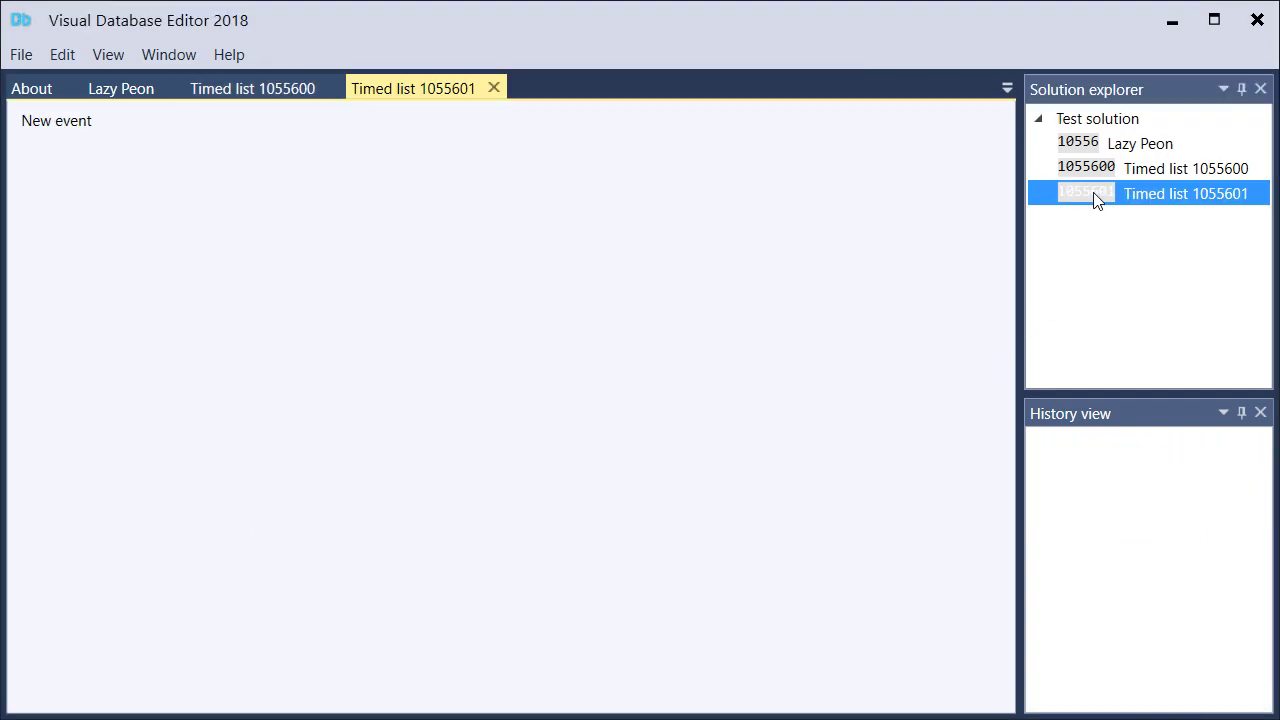
Remove the timed lists 1055600 and 1055601 from Test solution, keeping only the Lazy Peon script
left_click(69, 124)
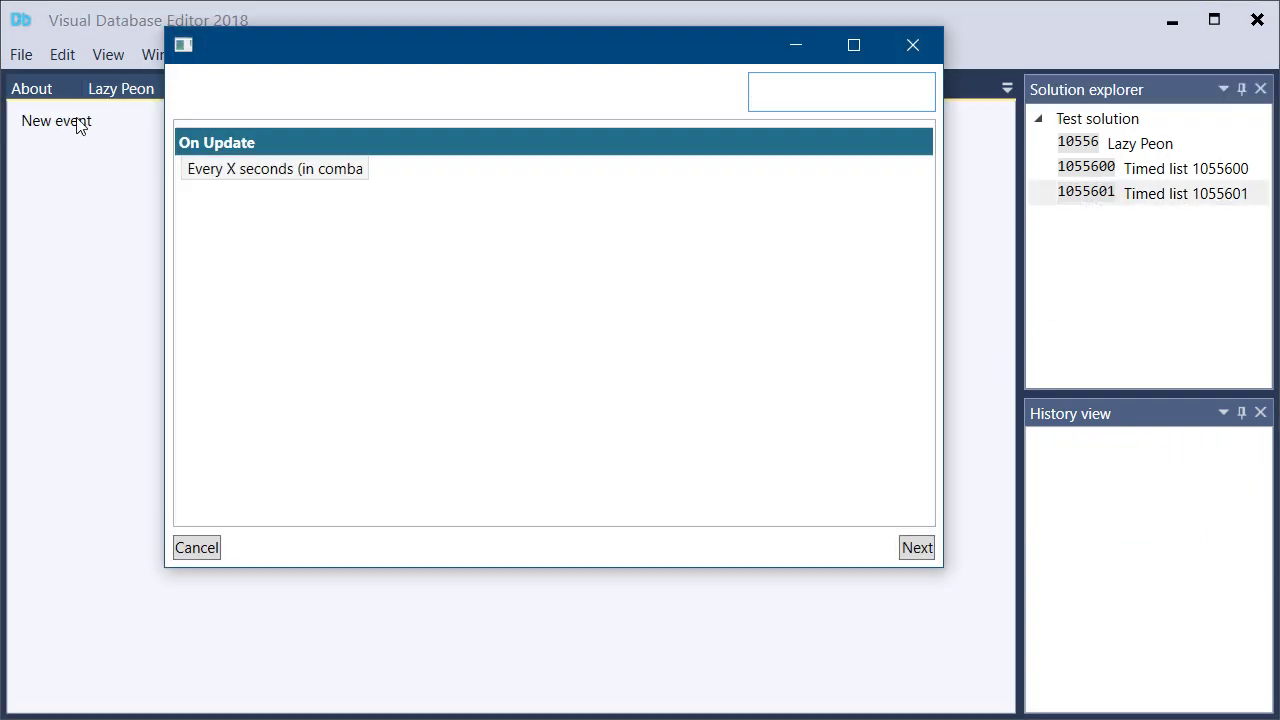
left_click(912, 45)
double_click(1110, 168)
double_click(1102, 143)
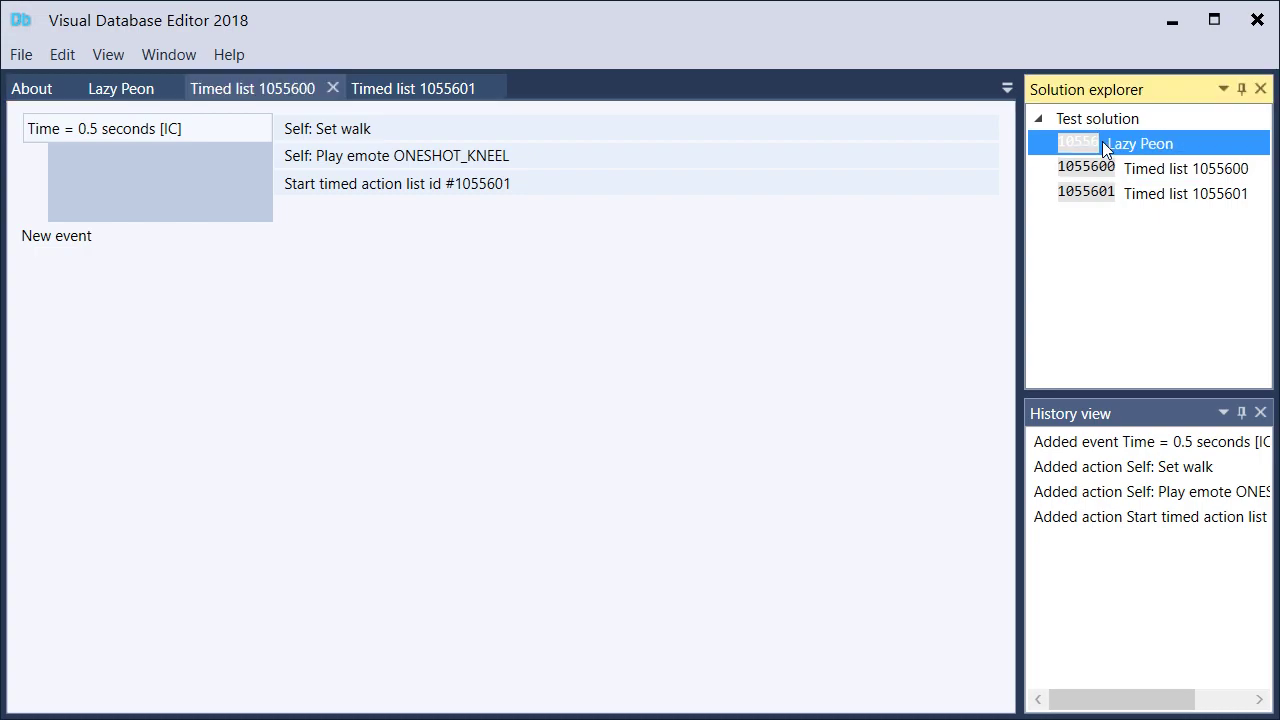
right_click(1108, 170)
left_click(1152, 218)
right_click(1124, 172)
left_click(1158, 212)
Delete the Start timed action list action from the Lazy Peon script's movement event
left_click(316, 248)
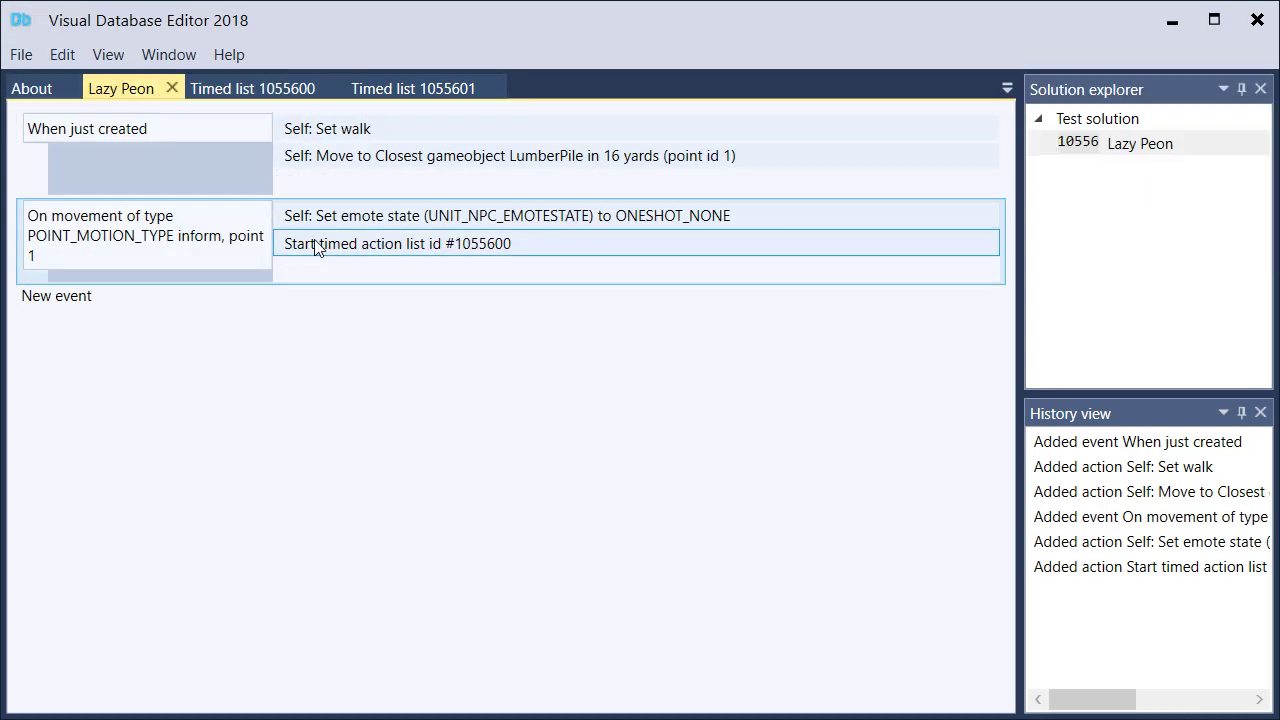
key("Delete")
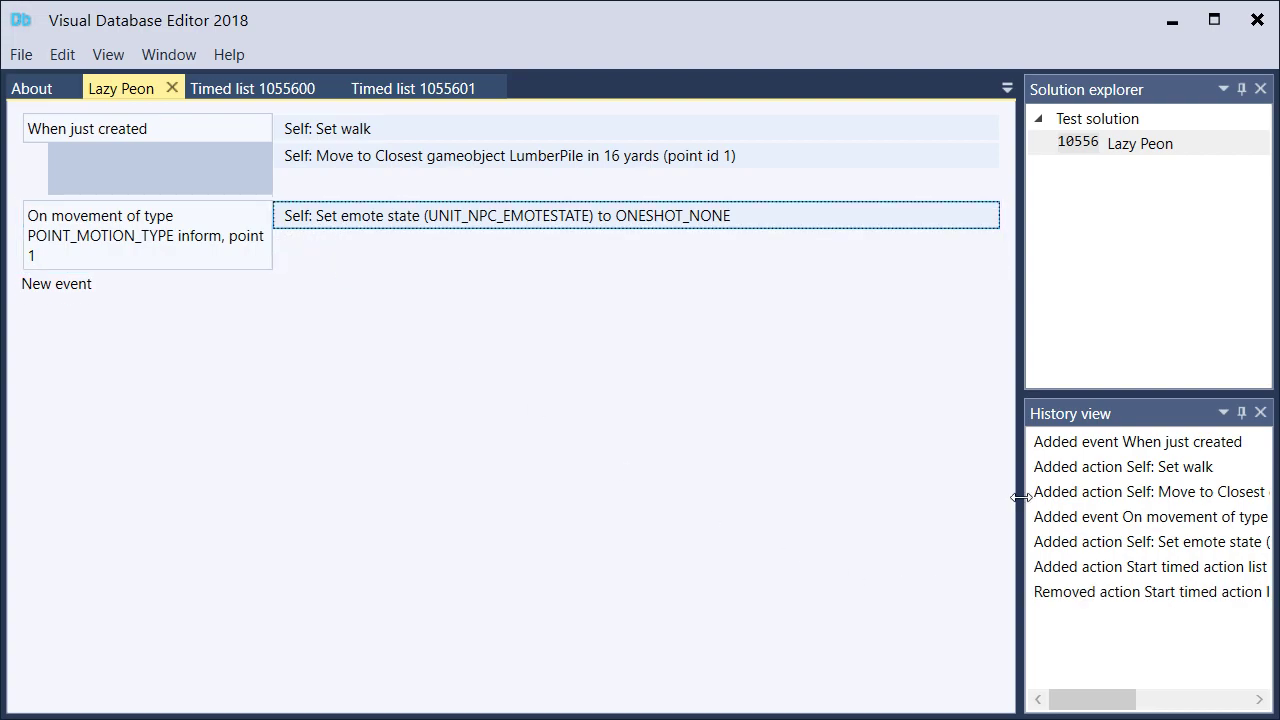
left_click(1096, 591)
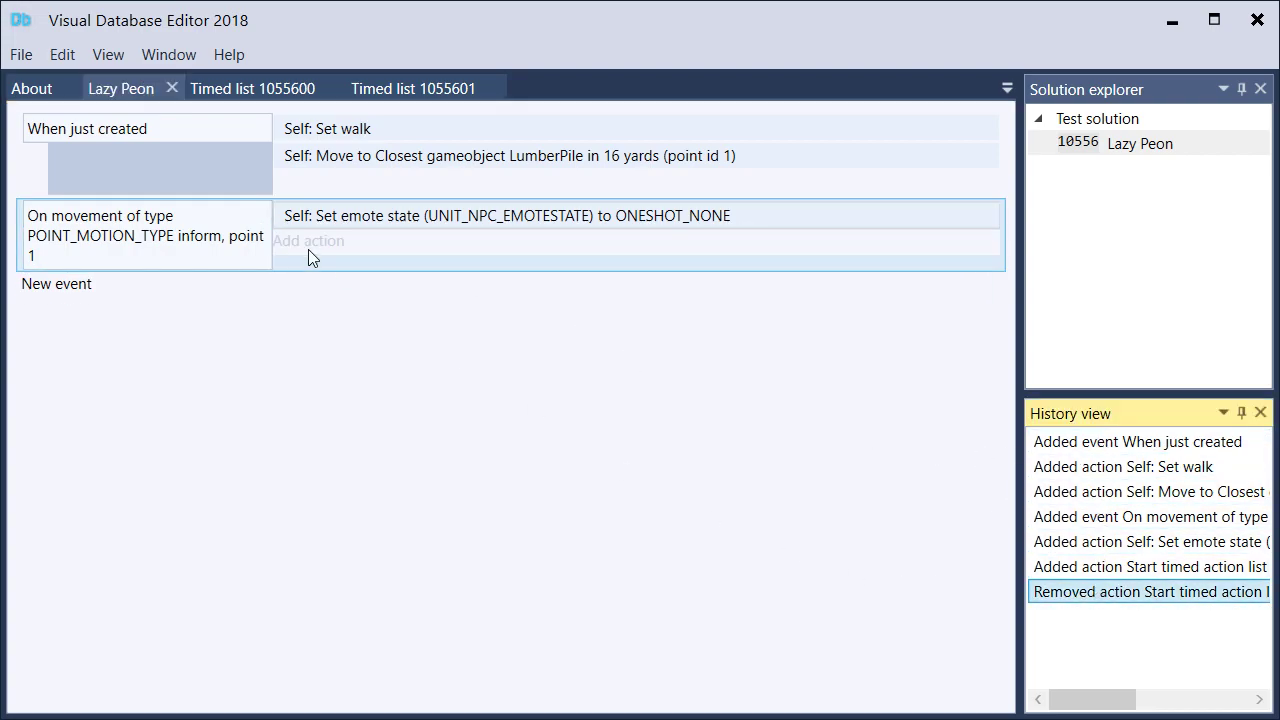
Add a Self action, Create timed event, with ID 1 and initial minimum and maximum of 500 ms to the movement event
left_click(300, 244)
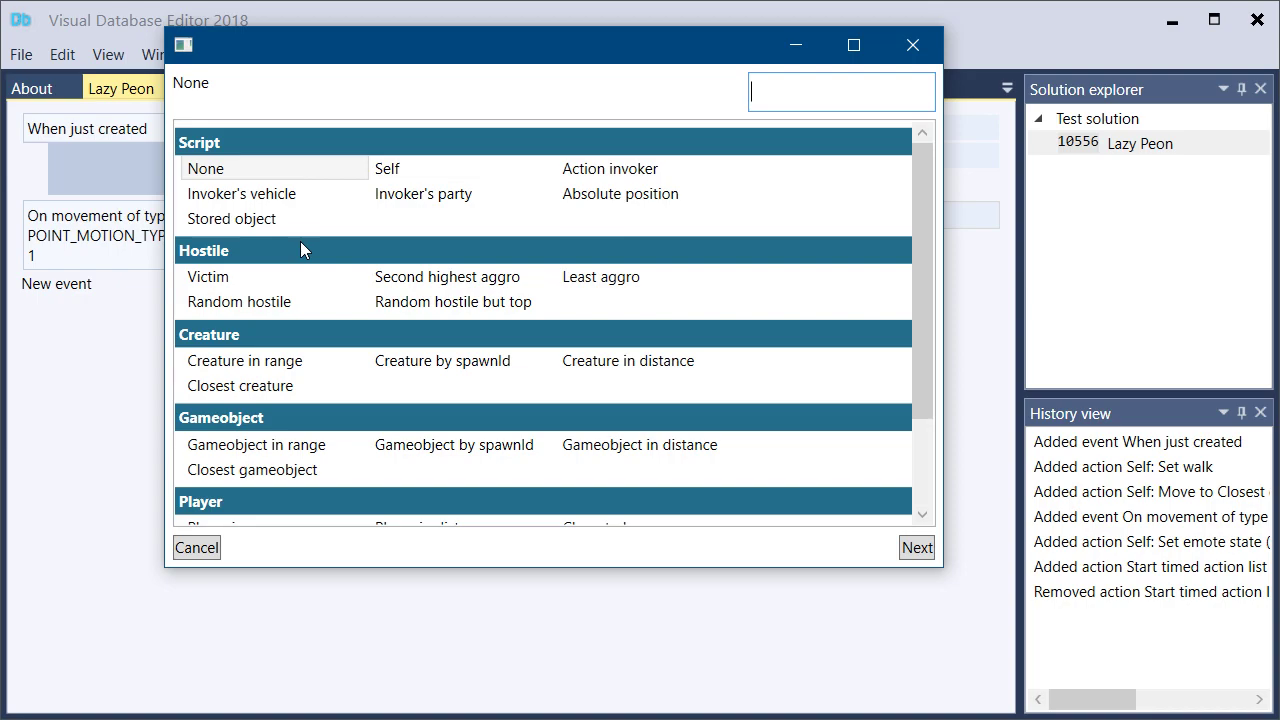
type("sel")
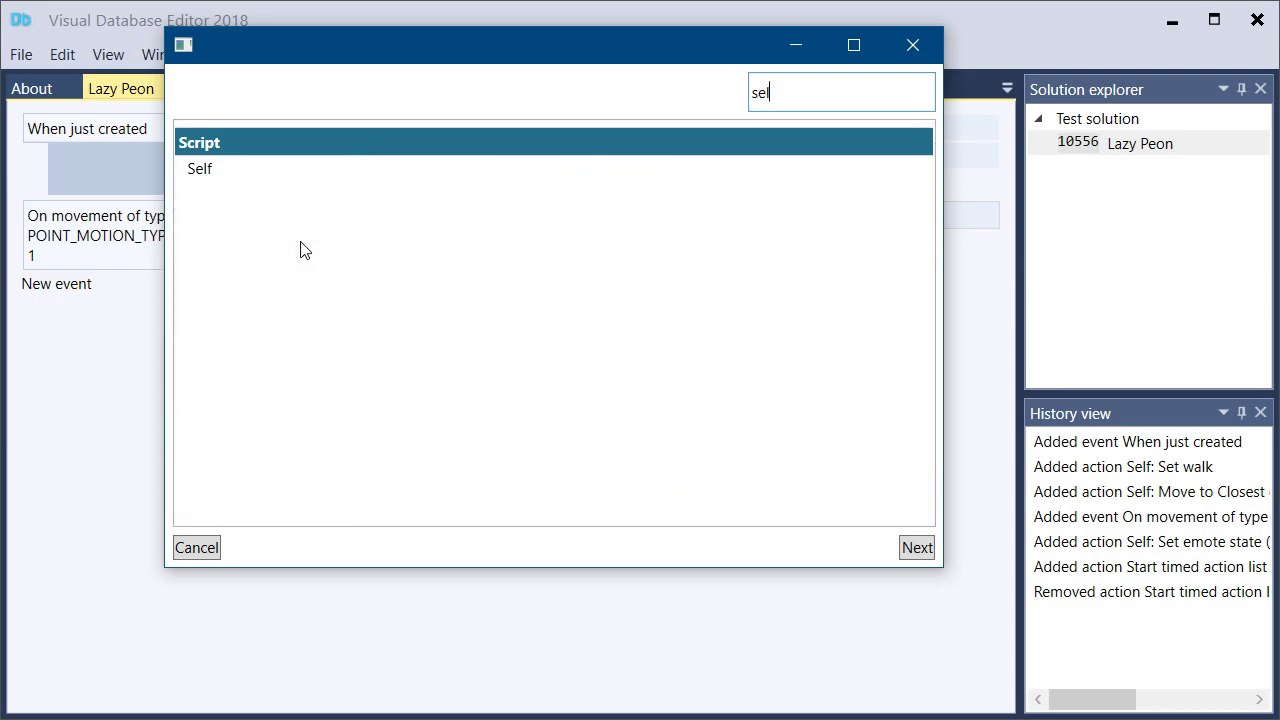
left_click_drag(323, 54, 390, 130)
double_click(328, 241)
type("create")
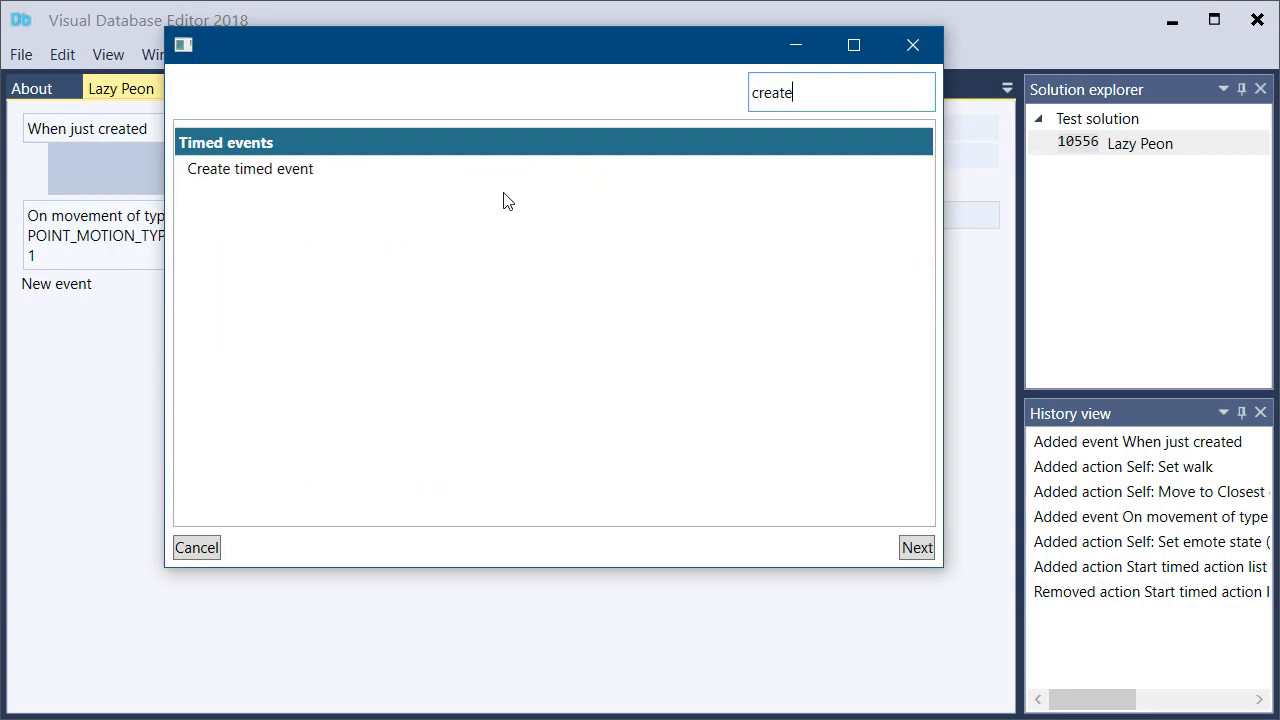
double_click(289, 172)
type("1")
key("Tab")
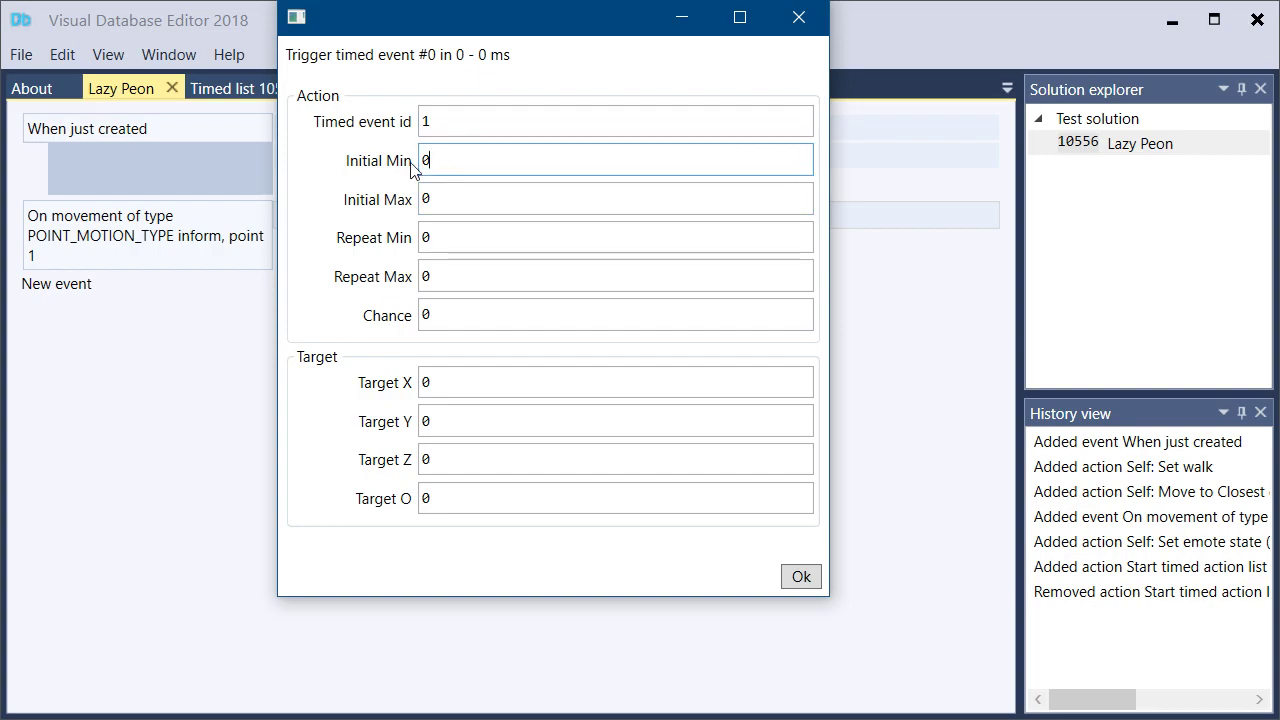
type("500")
key("Tab")
type("500")
key("Tab")
left_click(790, 577)
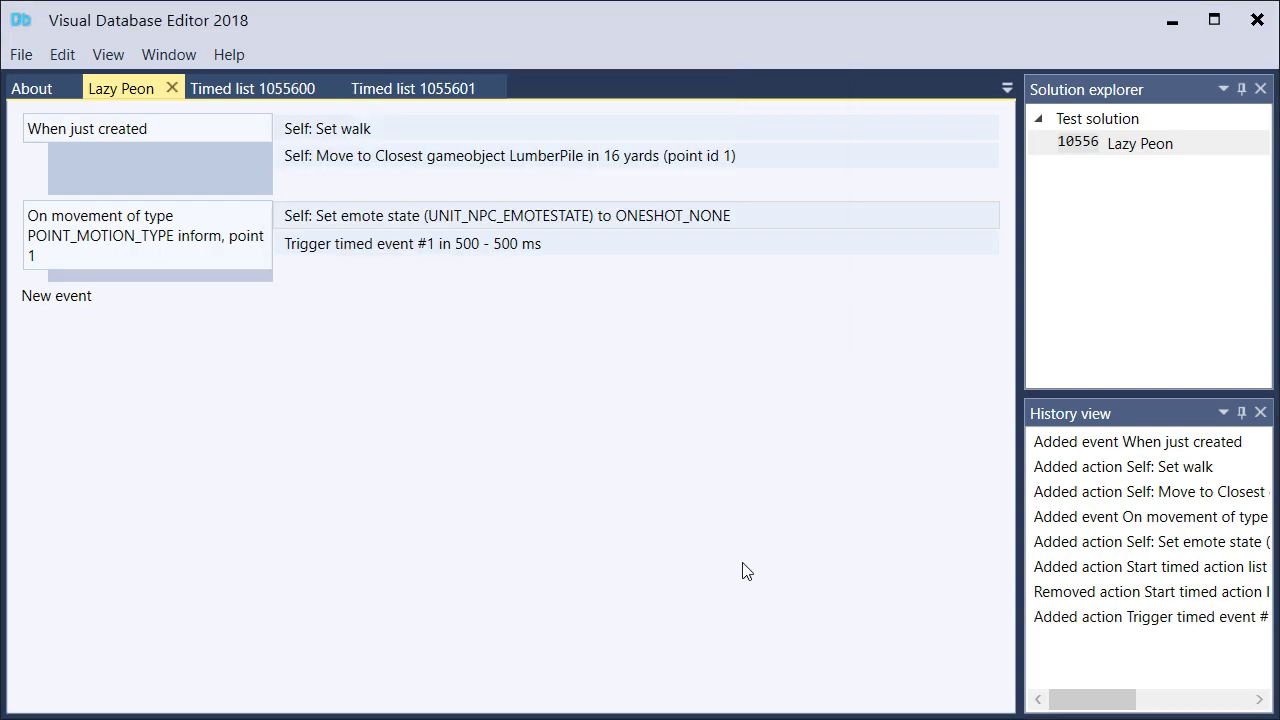
Add a new On timed event trigger event with ID 1 to the Lazy Peon script
left_click(33, 296)
type("timed")
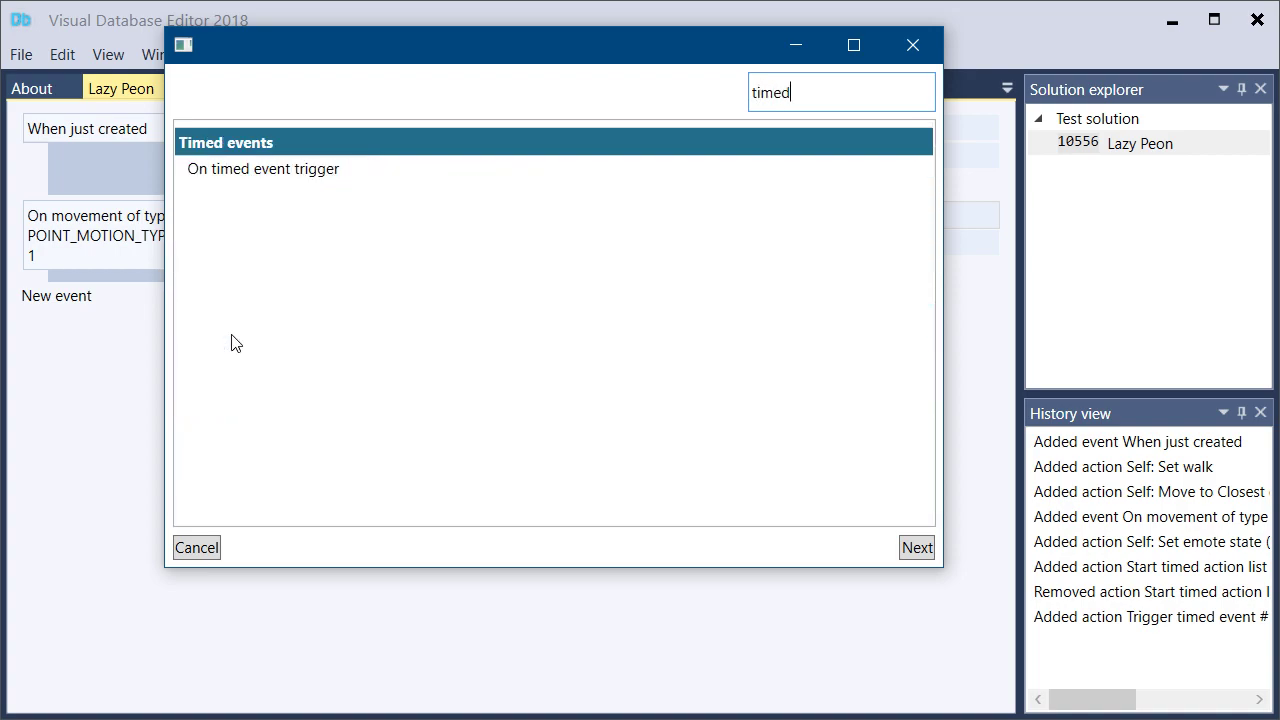
key("Return")
type("1")
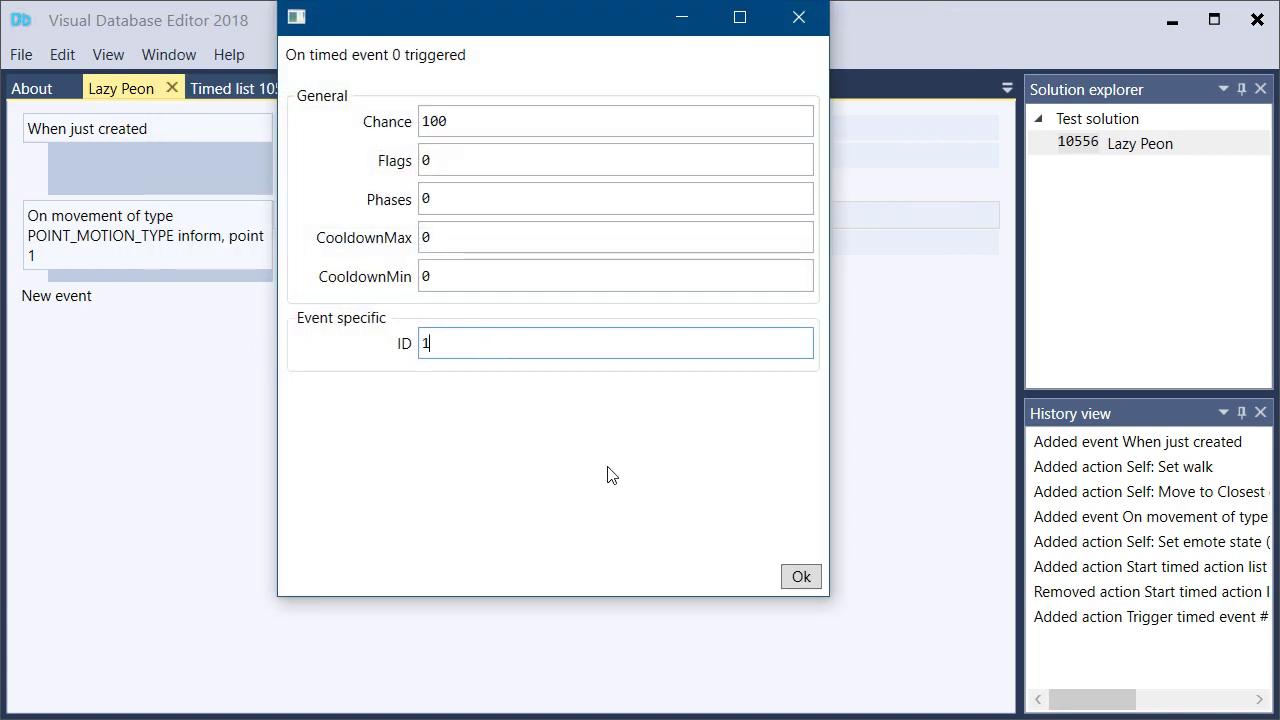
left_click(793, 570)
Add a Self action that sets the movement type to Walk to the timed event 1 trigger
left_click(327, 301)
type("s")
key("Return")
type("walk")
key("Return")
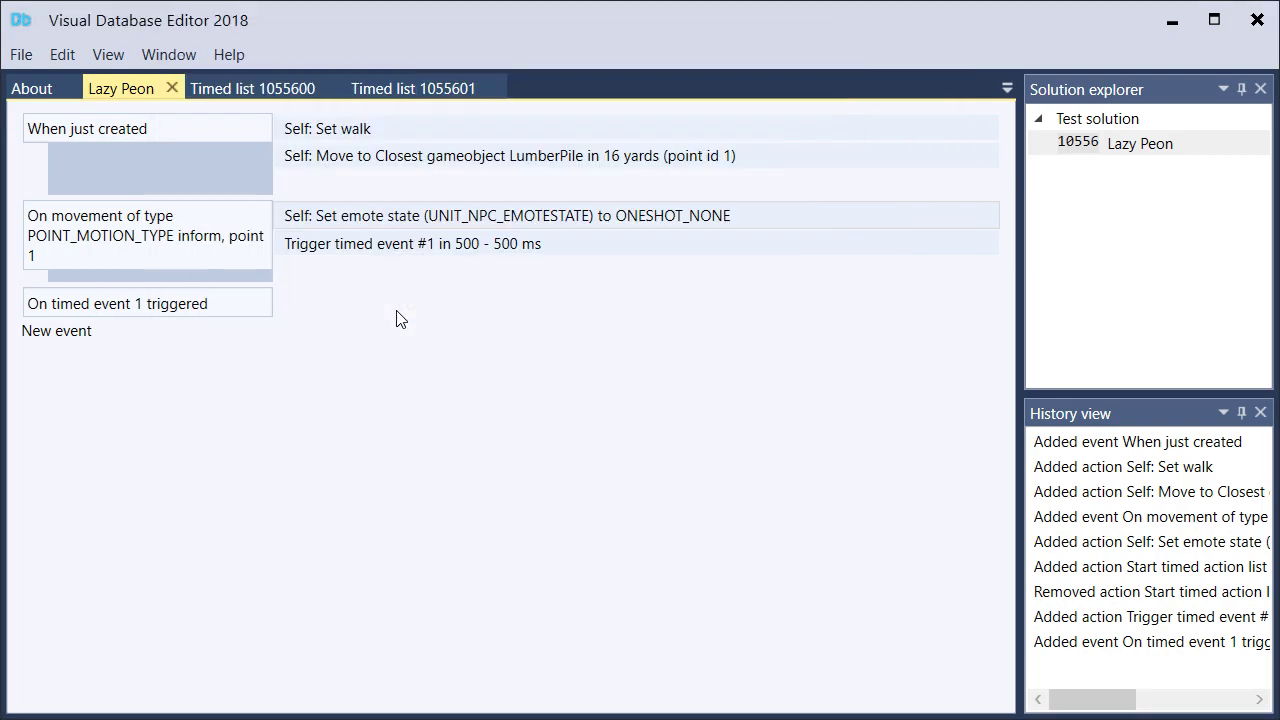
left_click(800, 576)
Add a Self action, Play emote, with ONESHOT_KNEEL to the timed event 1 trigger
left_click(324, 327)
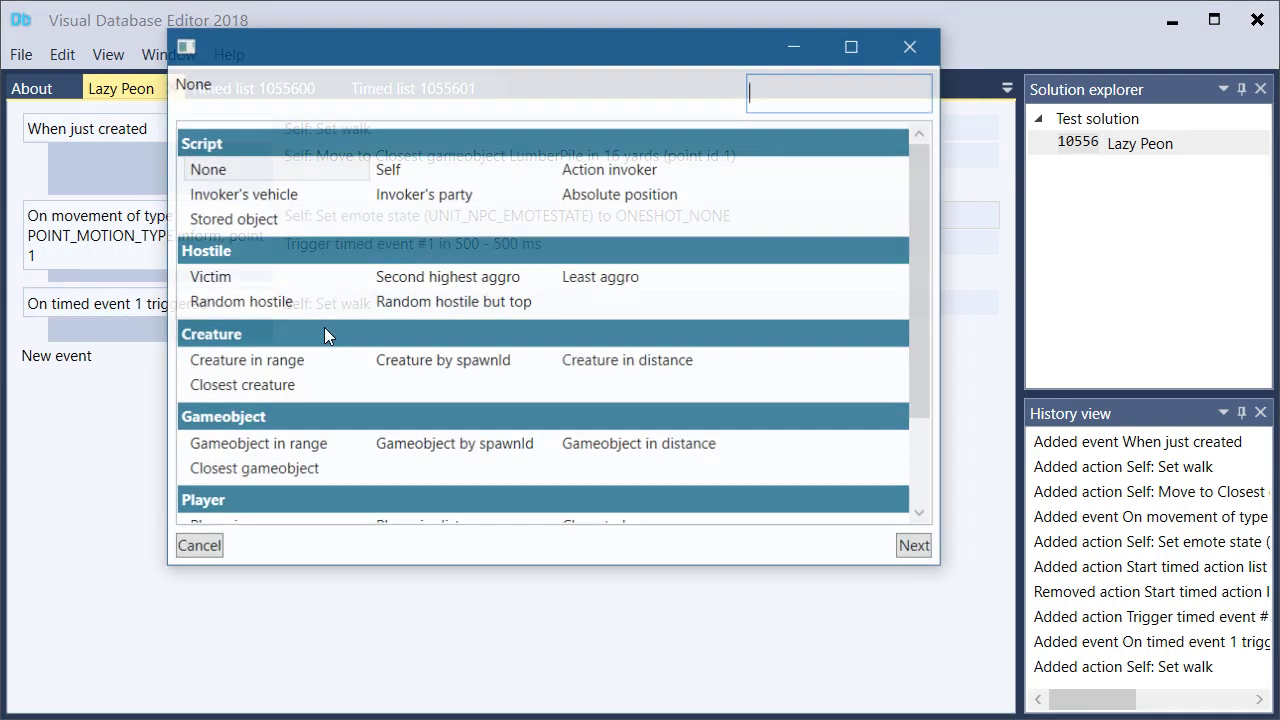
type("sel")
key("Return")
type("emote")
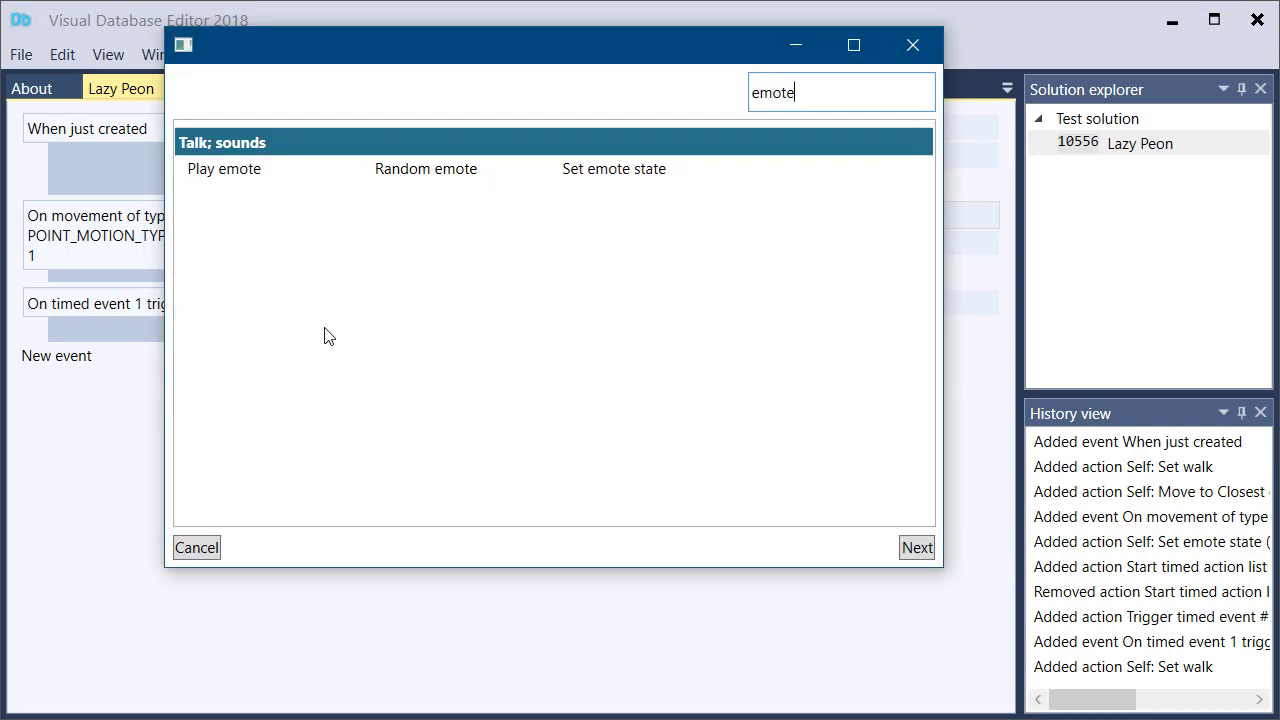
key("Return")
left_click(798, 121)
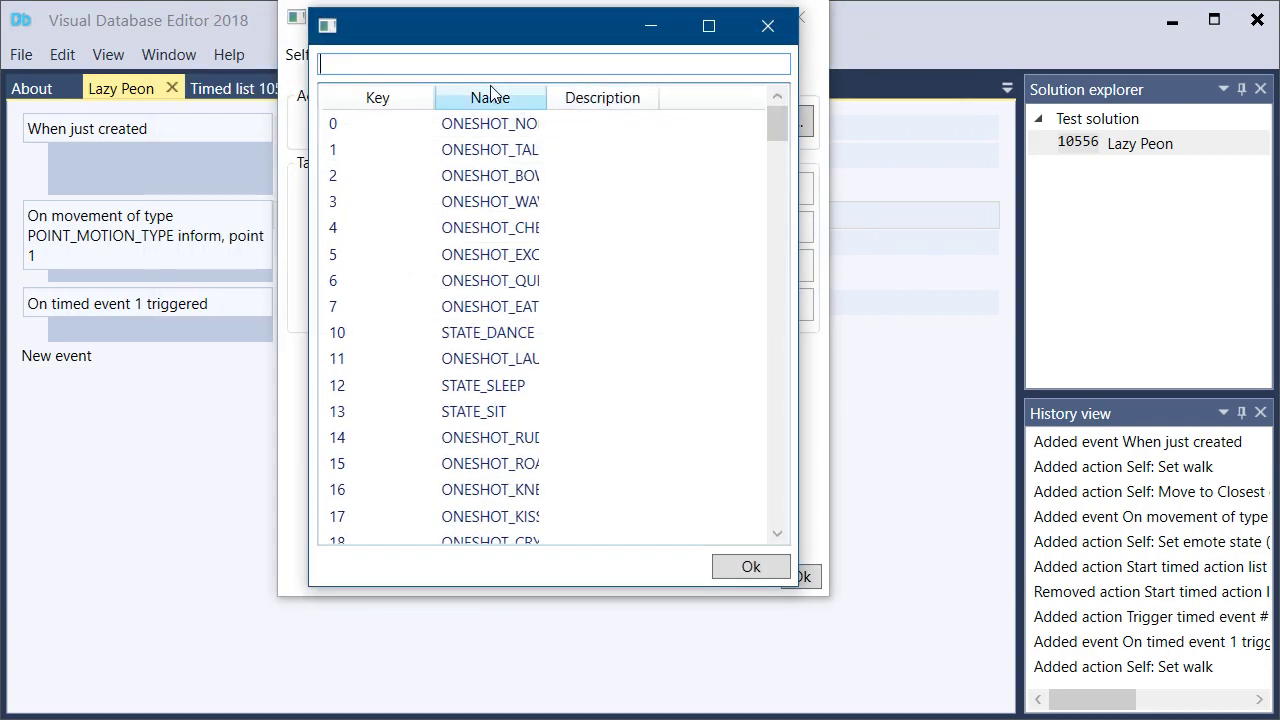
type("kne")
left_click(503, 126)
left_click_drag(547, 97, 602, 100)
double_click(534, 126)
left_click(804, 578)
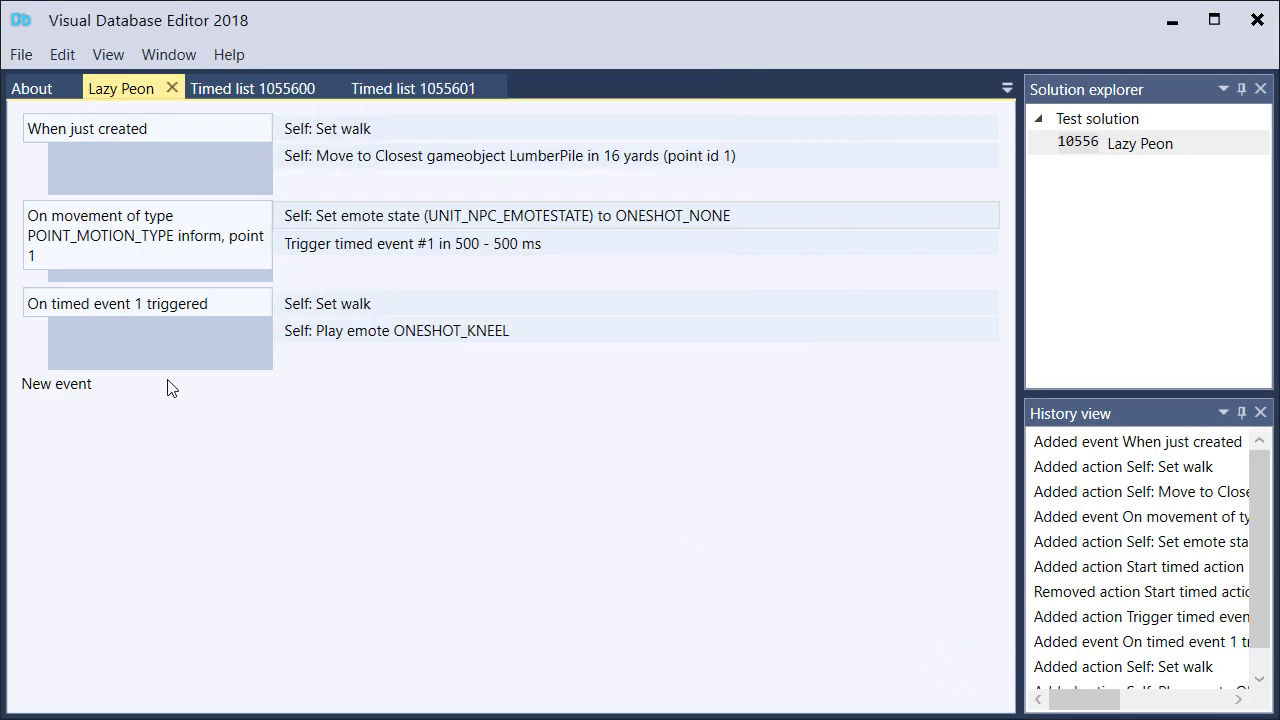
double_click(290, 363)
type("self")
key("Return")
type("tri")
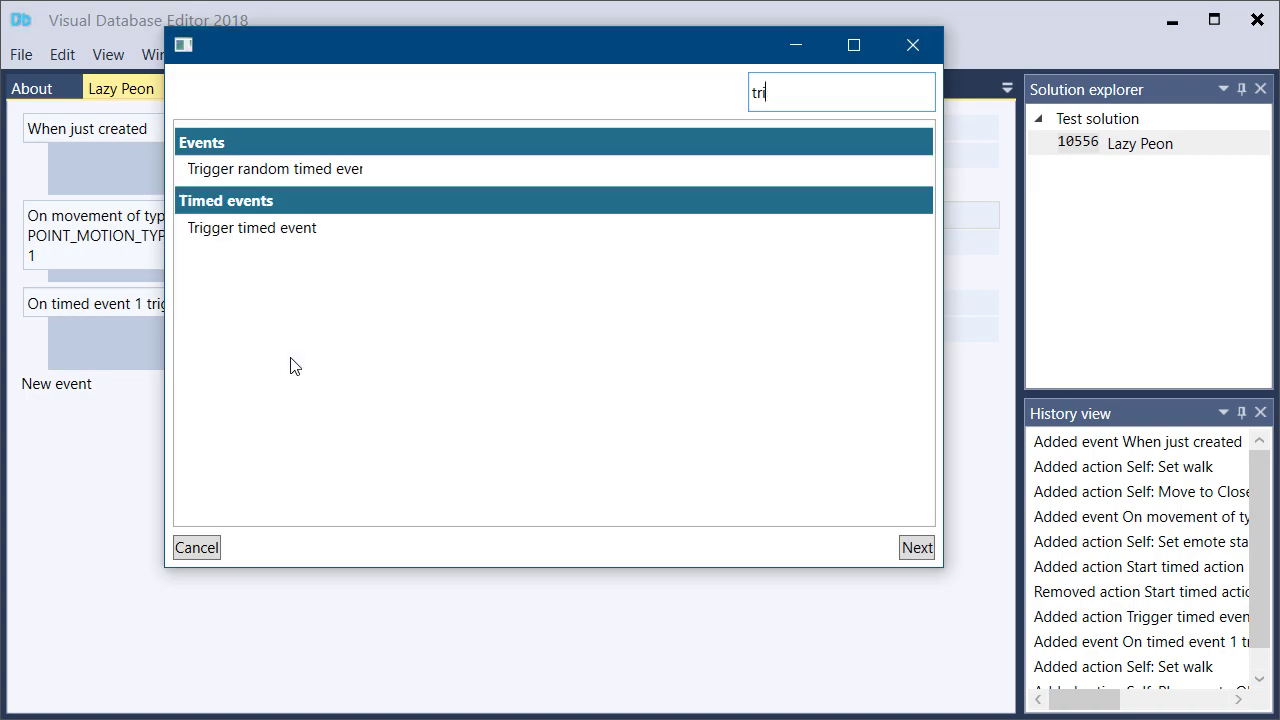
key("Return")
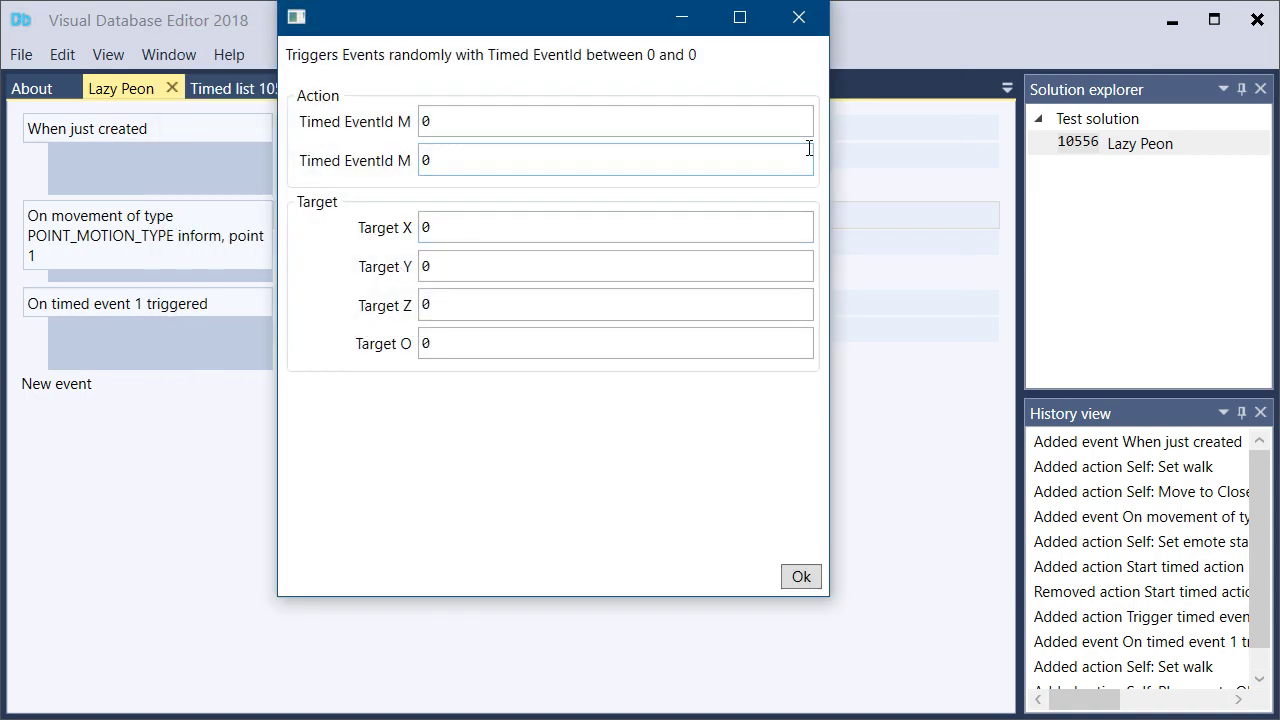
key("Return")
left_click(62, 54)
left_click(90, 88)
double_click(333, 352)
type("s")
key("Escape")
Add a Self action, Trigger timed event, with ID 2 to the timed event 1 trigger
double_click(333, 355)
type("tri")
double_click(285, 232)
left_click(470, 135)
type("2")
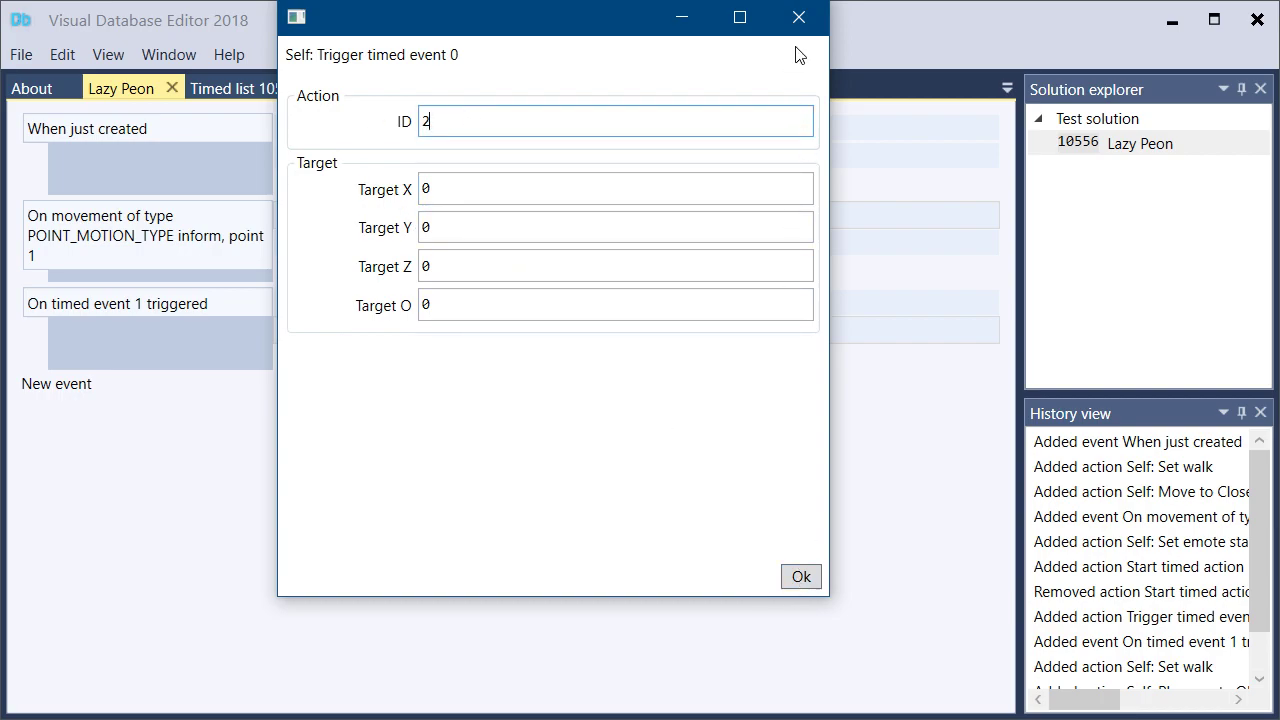
left_click(801, 576)
Undo the timed event edits back to the movement event with only its Set emote state action
left_click(62, 54)
left_click(70, 62)
left_click(233, 346)
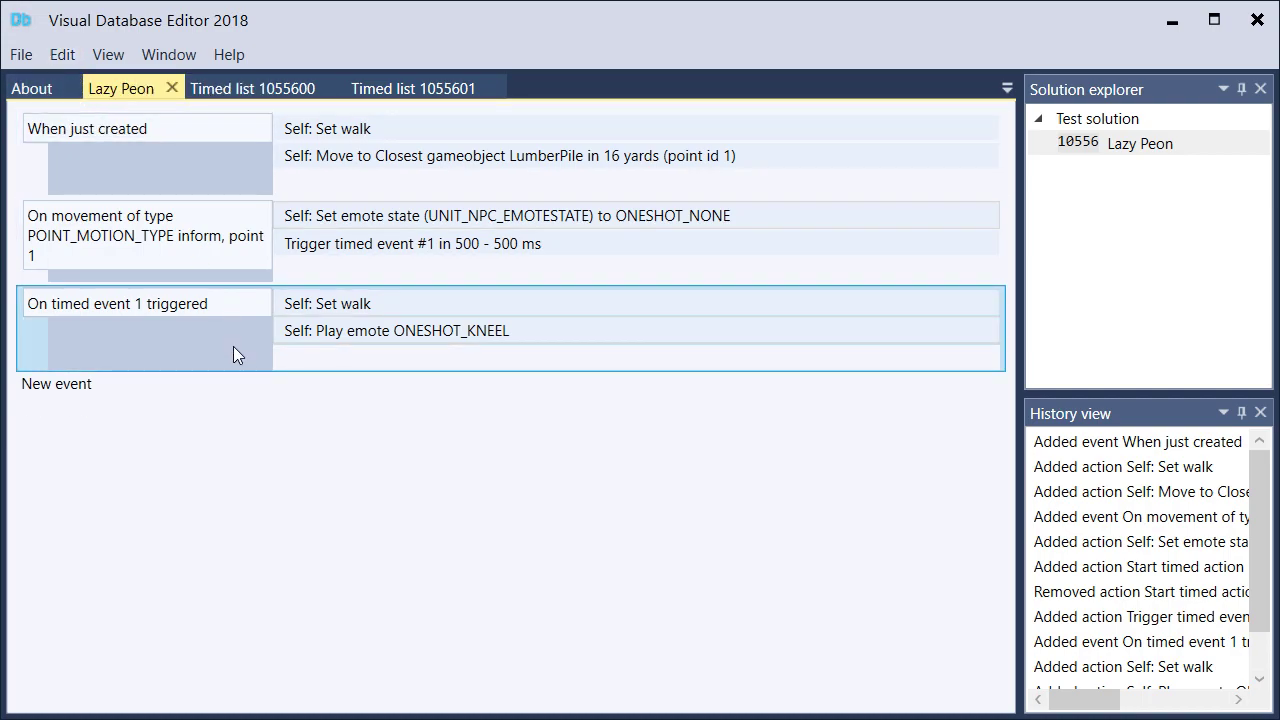
key("Delete")
left_click(74, 62)
left_click(76, 86)
left_click(72, 62)
left_click(78, 84)
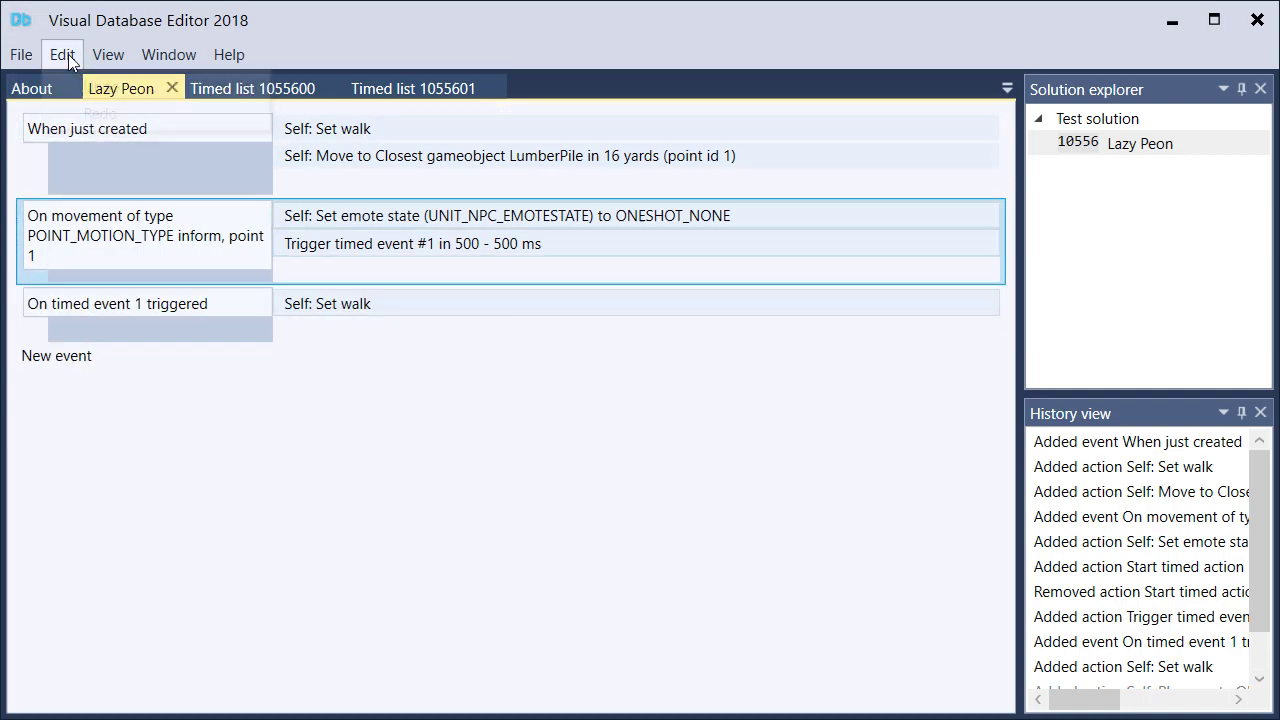
left_click(68, 60)
left_click(76, 82)
left_click(64, 55)
left_click(76, 86)
left_click(62, 54)
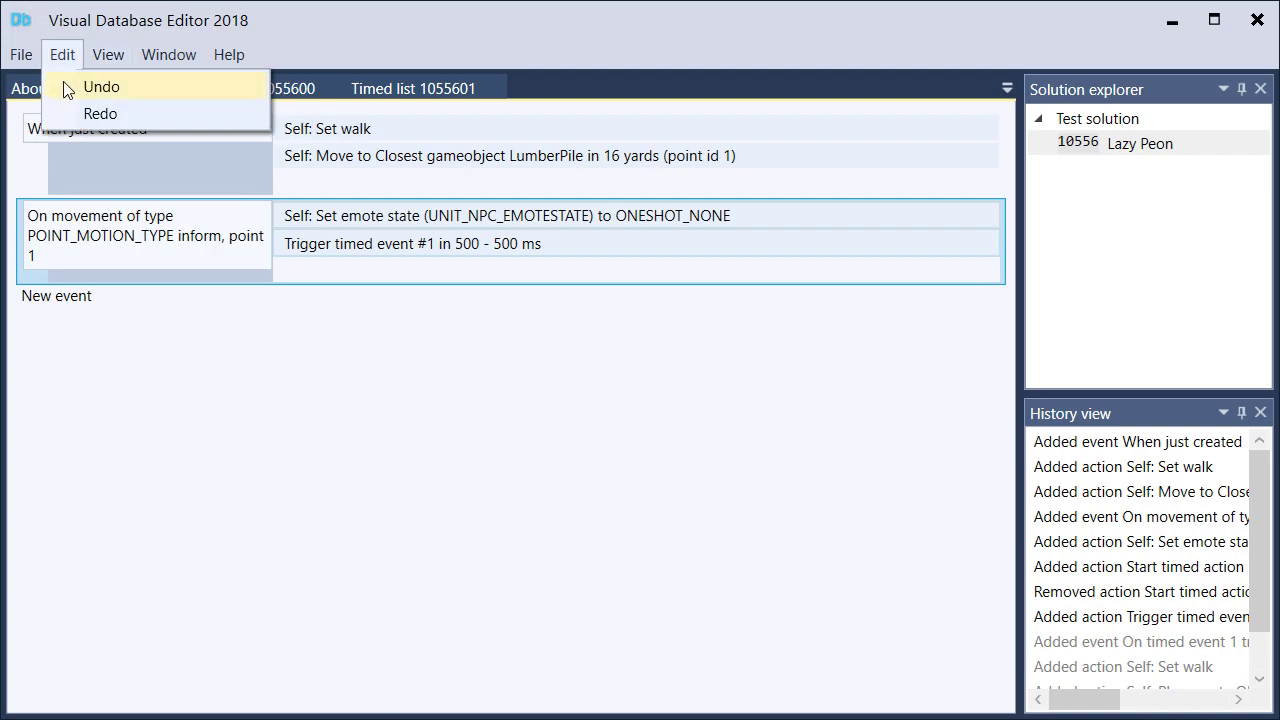
left_click(64, 86)
Add a Self action, Wait, of 0.5 seconds to the movement event after Set emote state
scroll(1140, 490, "down", 2)
scroll(1140, 466, "up", 2)
double_click(323, 244)
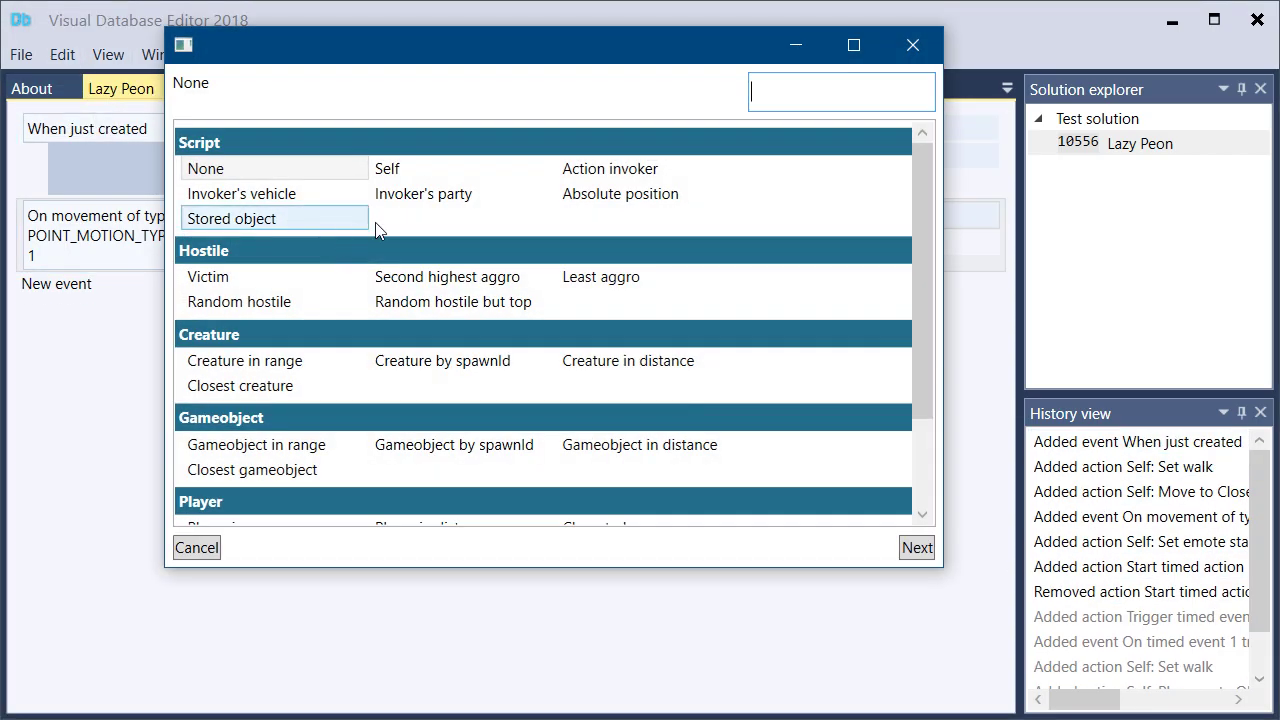
double_click(419, 172)
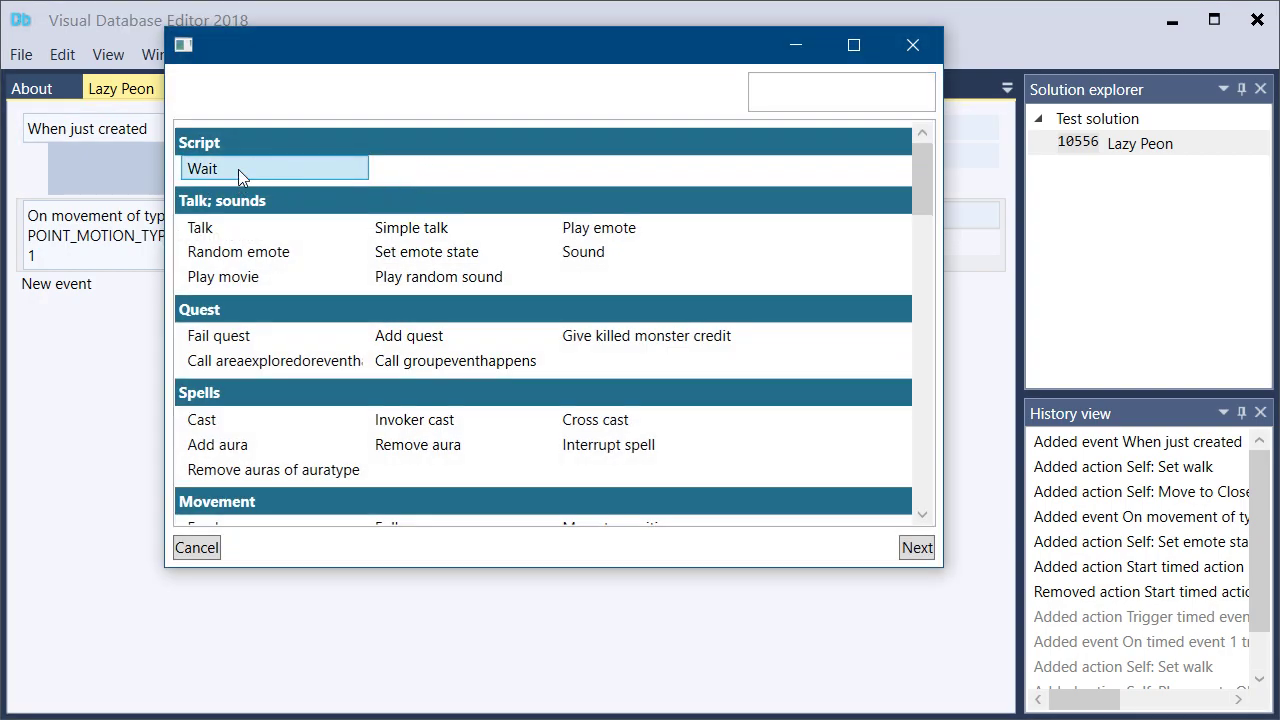
double_click(212, 168)
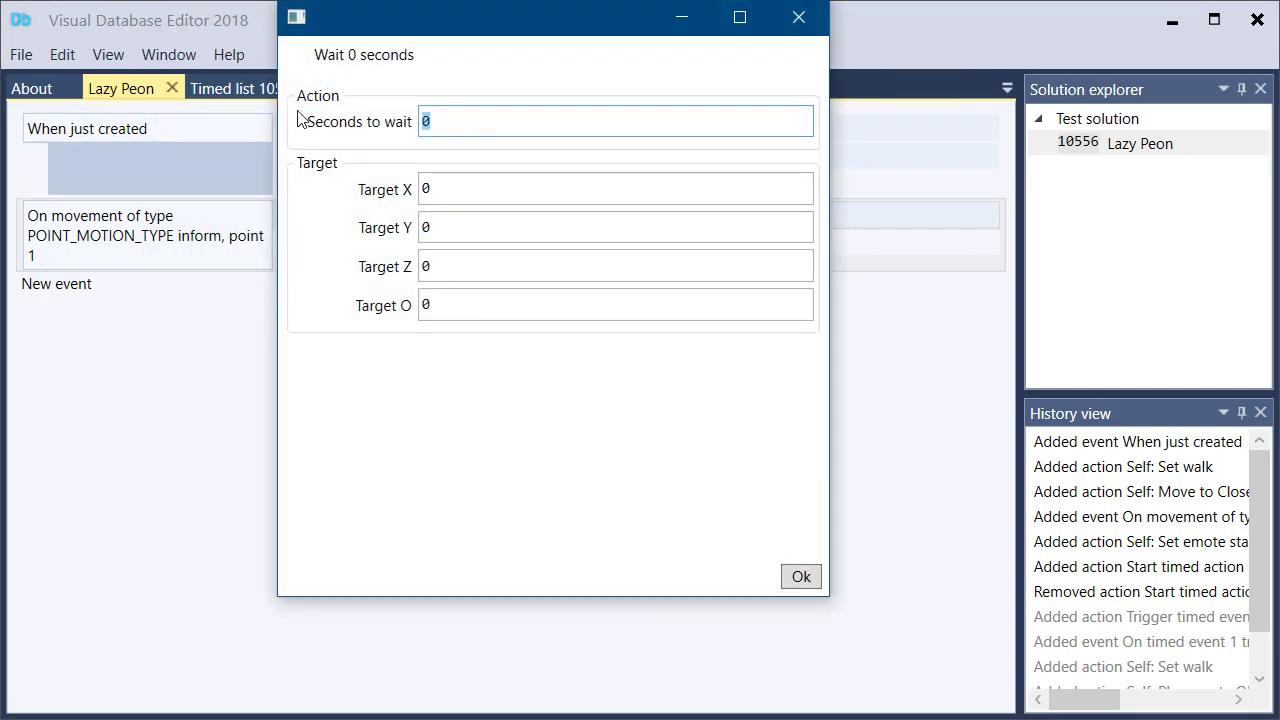
type("0.5")
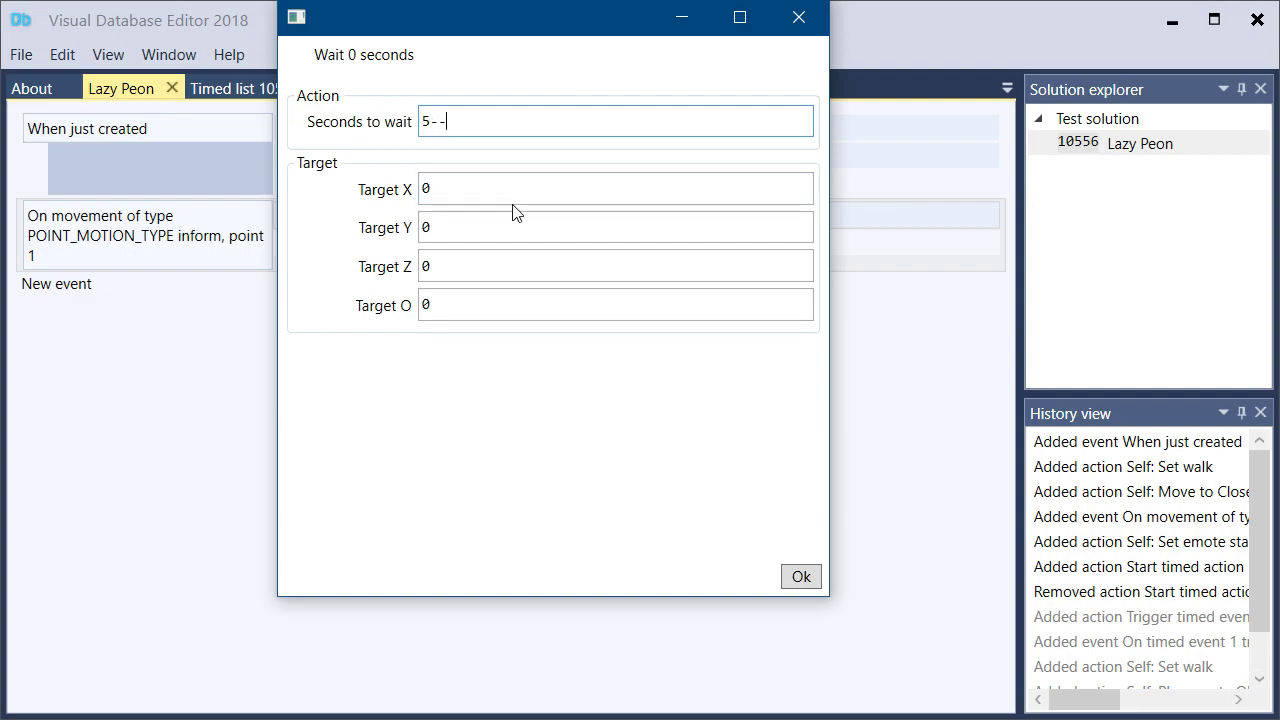
left_click(506, 186)
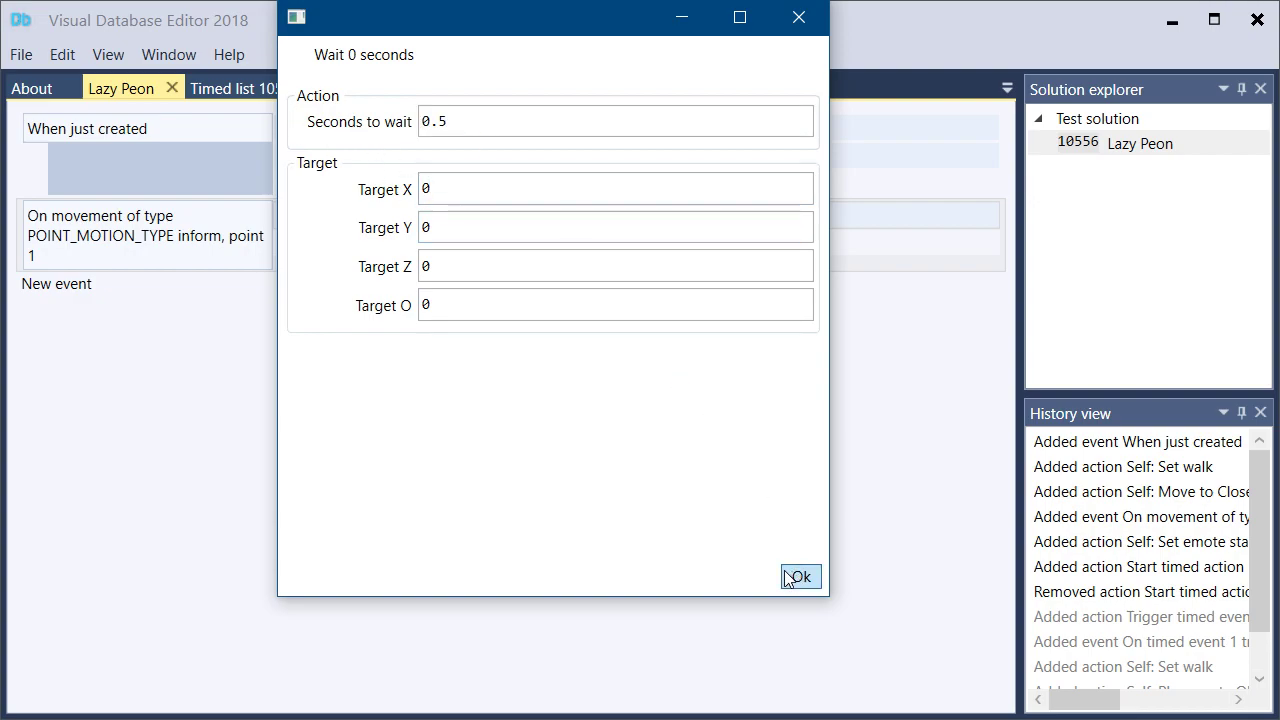
left_click(800, 577)
Add a Self action, Set run, with movement type Walk after the wait in the movement event
double_click(323, 277)
type("se")
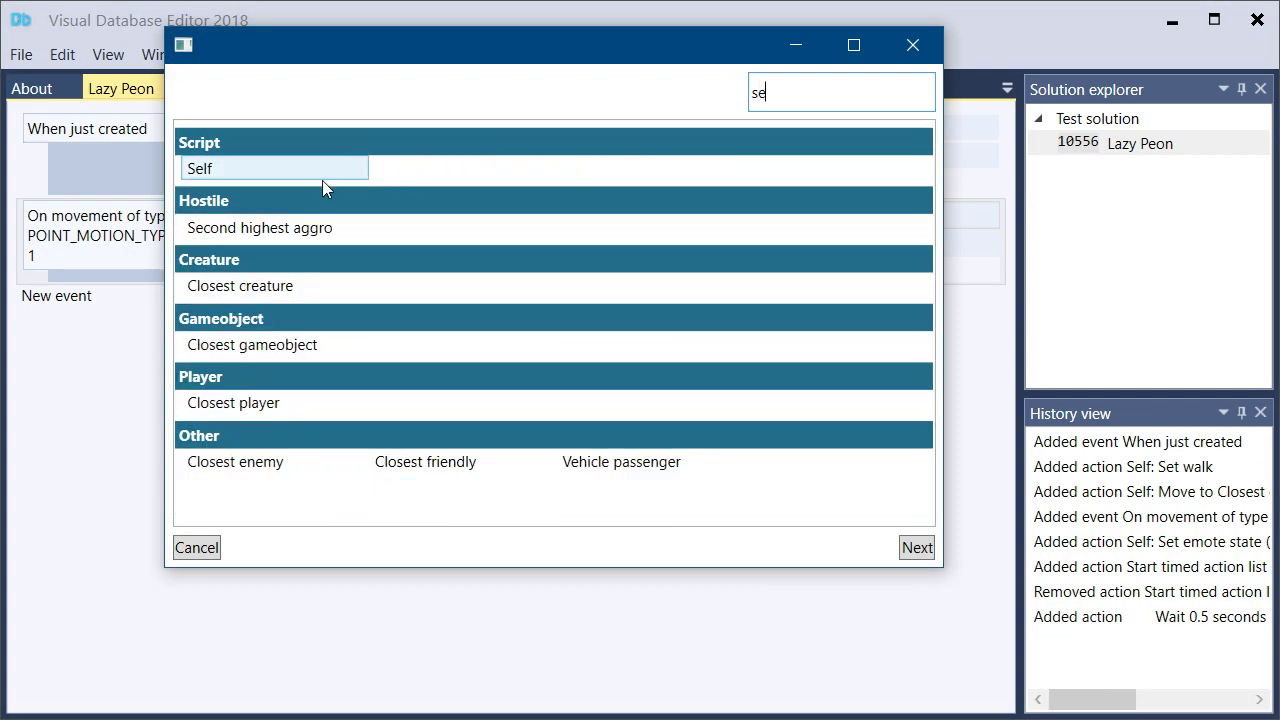
double_click(268, 173)
type("run")
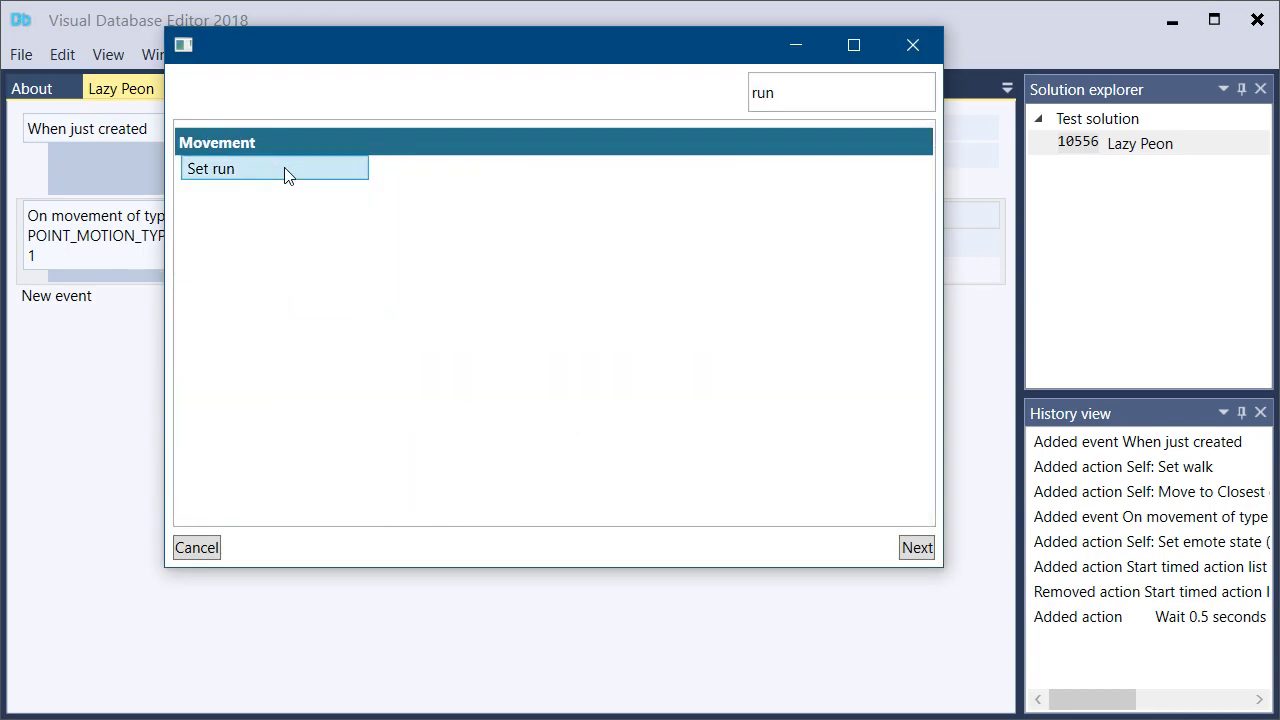
double_click(286, 172)
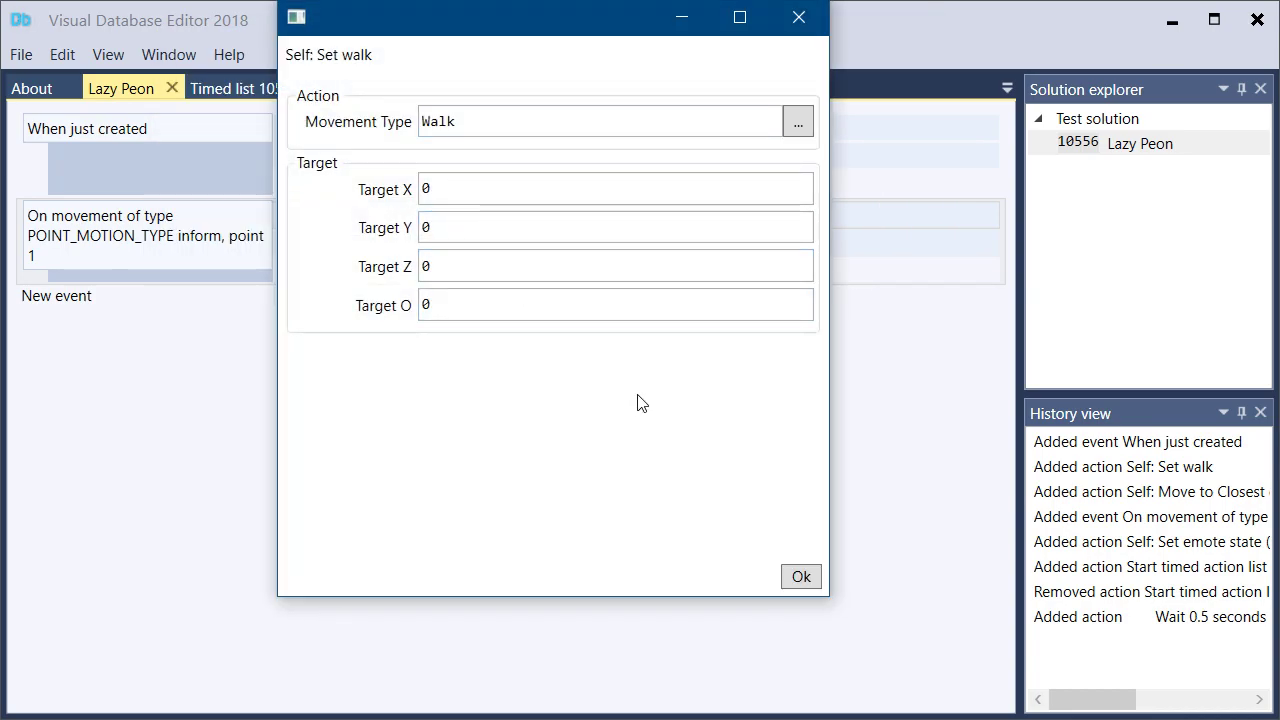
left_click(801, 576)
Generate the SQL for the Lazy Peon script and examine how the movement event and its wait are written
right_click(1060, 150)
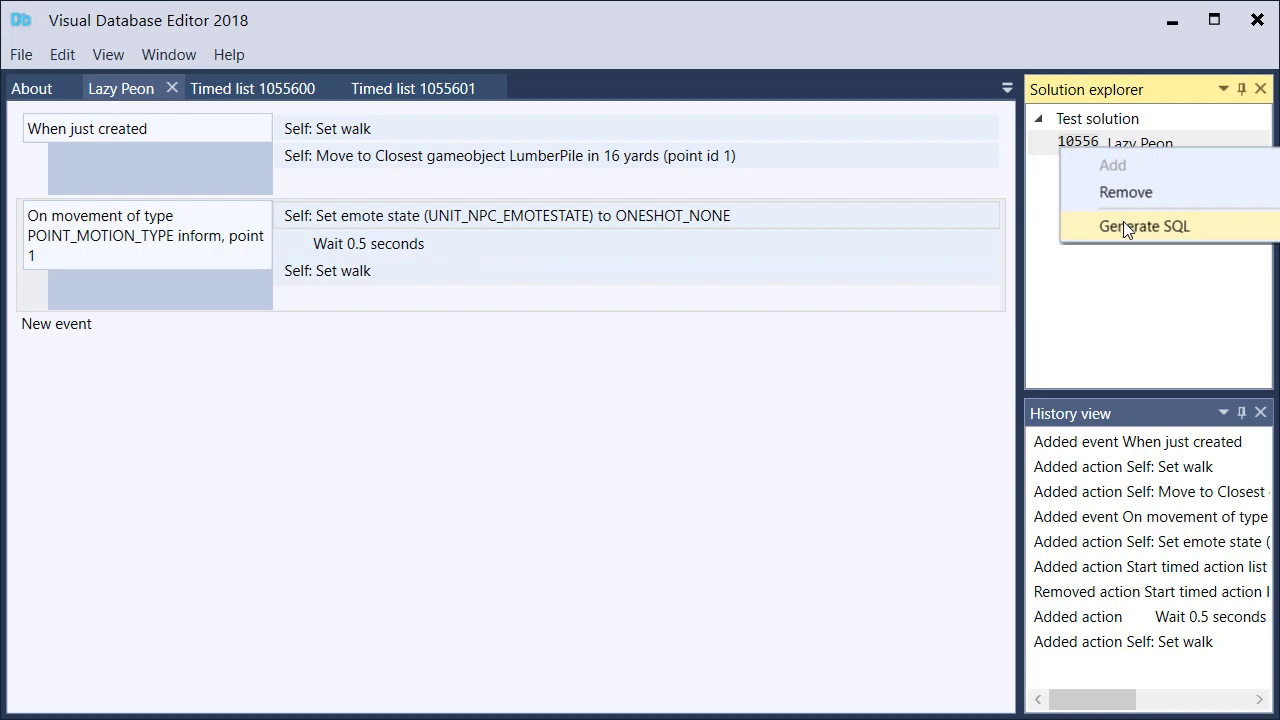
left_click(1123, 221)
left_click_drag(265, 705, 476, 706)
left_click(31, 221)
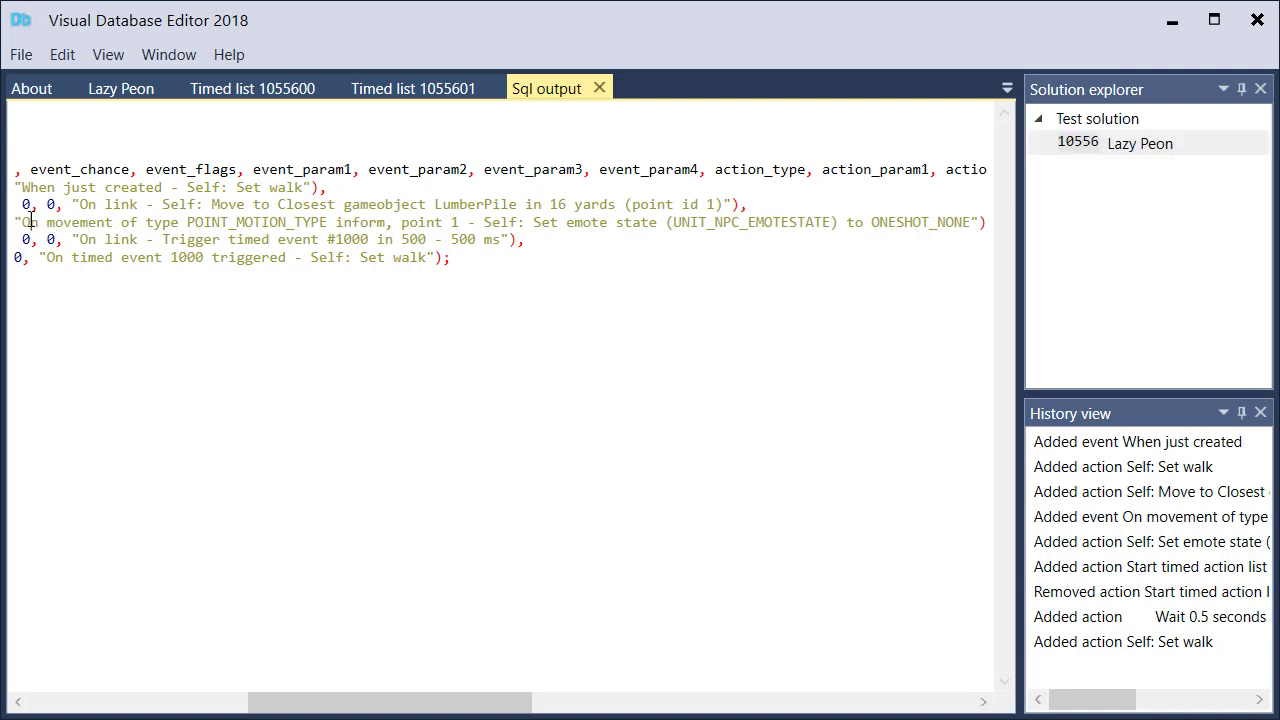
left_click_drag(24, 221, 485, 222)
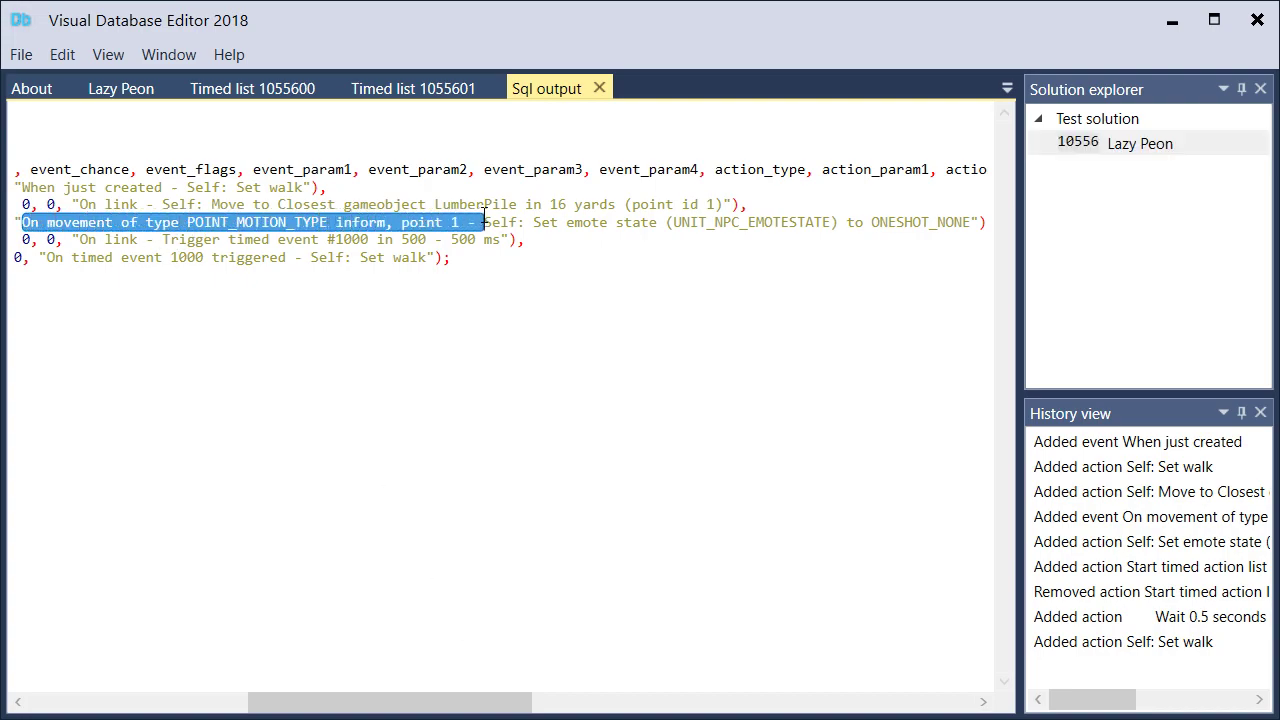
left_click_drag(79, 240, 513, 240)
left_click_drag(46, 258, 428, 257)
left_click(499, 247)
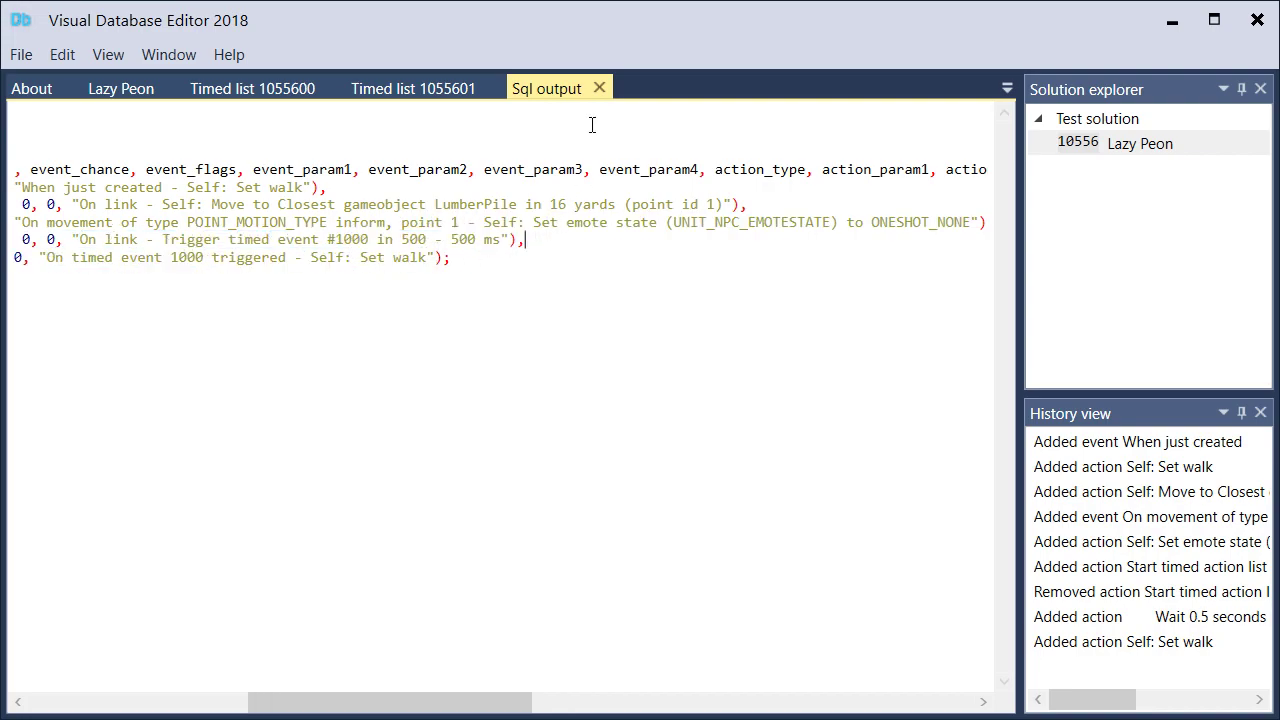
Add a Self action, Play emote, with emote ONESHOT_KNEEL at the end of the point 1 movement event in the Lazy Peon script
left_click(129, 102)
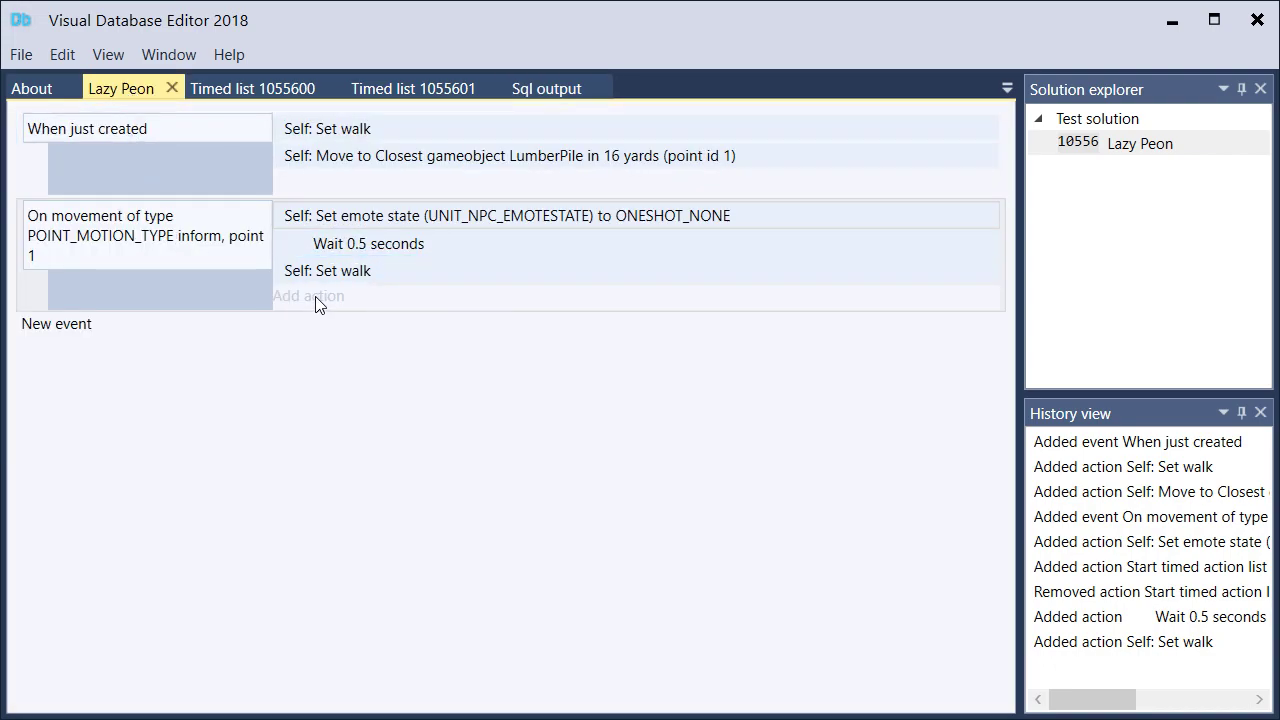
left_click(316, 297)
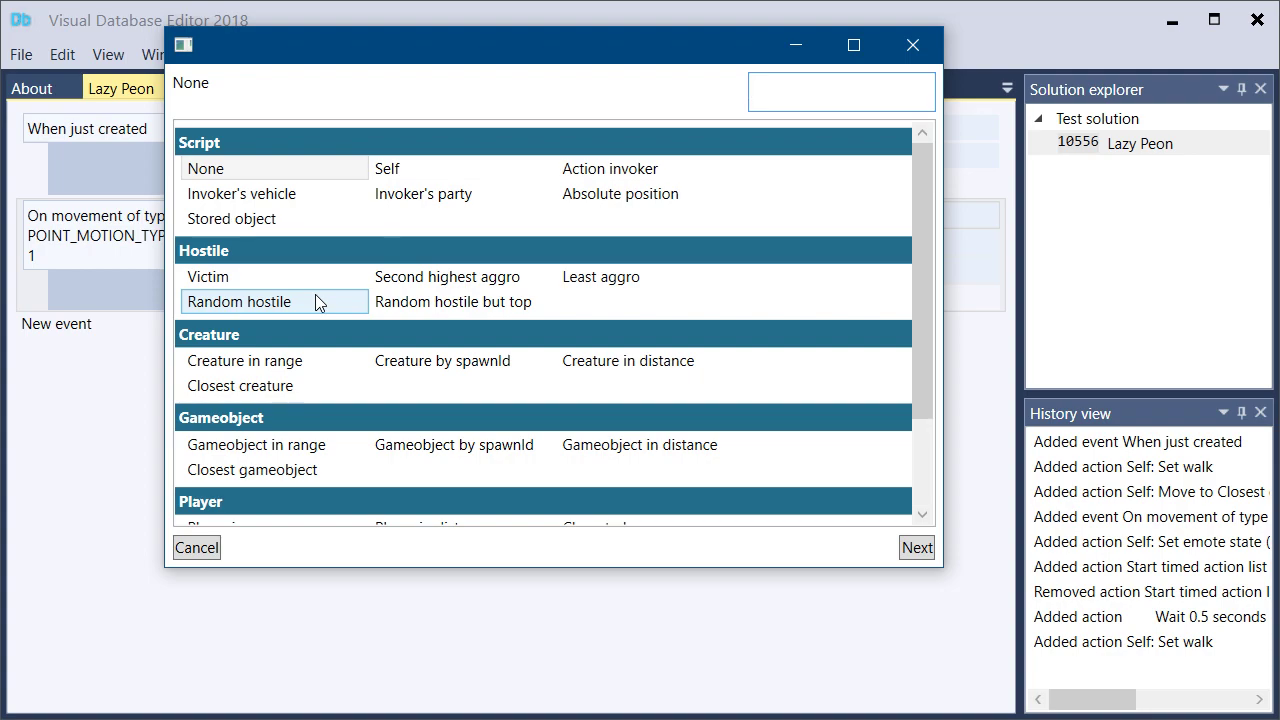
left_click_drag(299, 52, 530, 93)
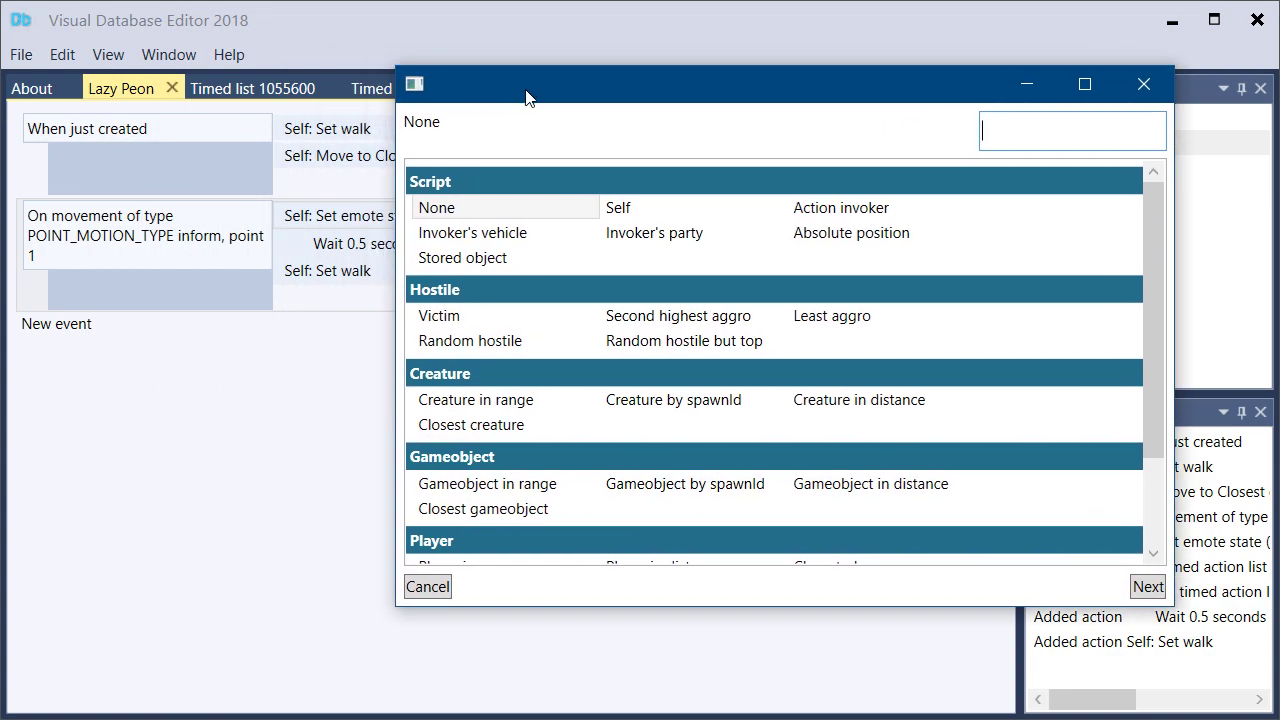
type("sel")
key("Return")
type("play e")
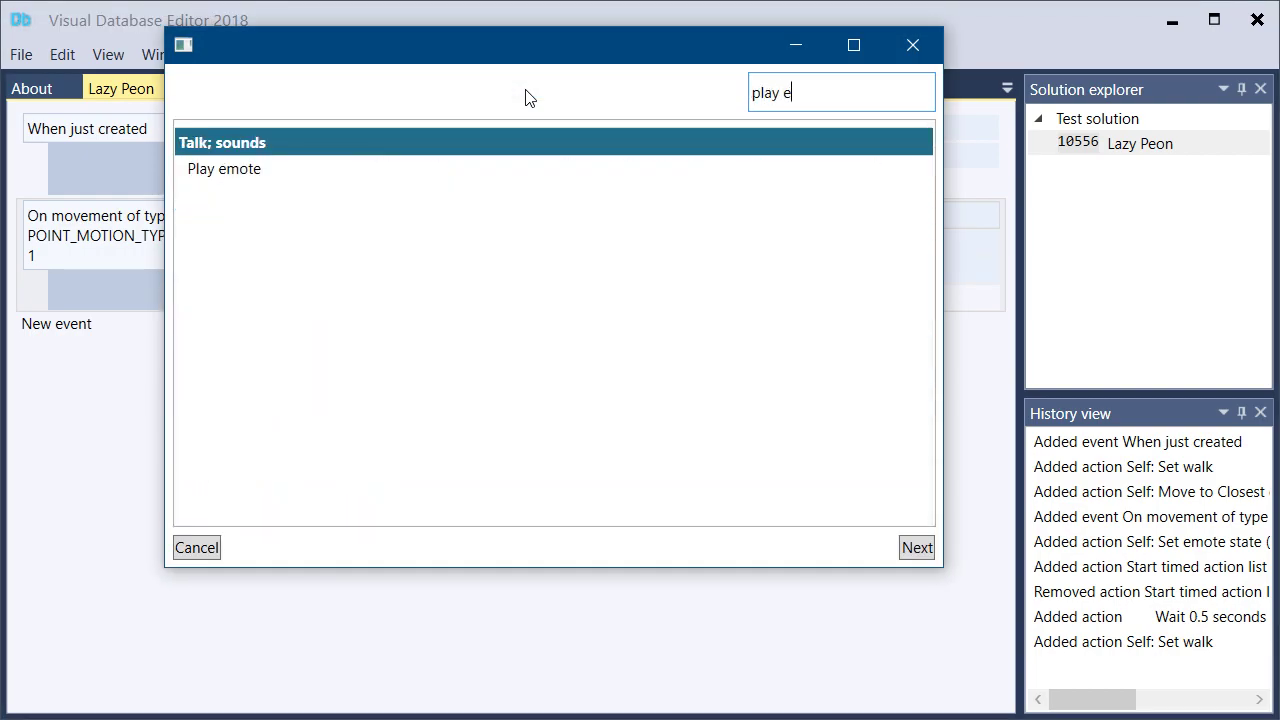
key("Return")
left_click(536, 125)
left_click_drag(536, 116, 336, 105)
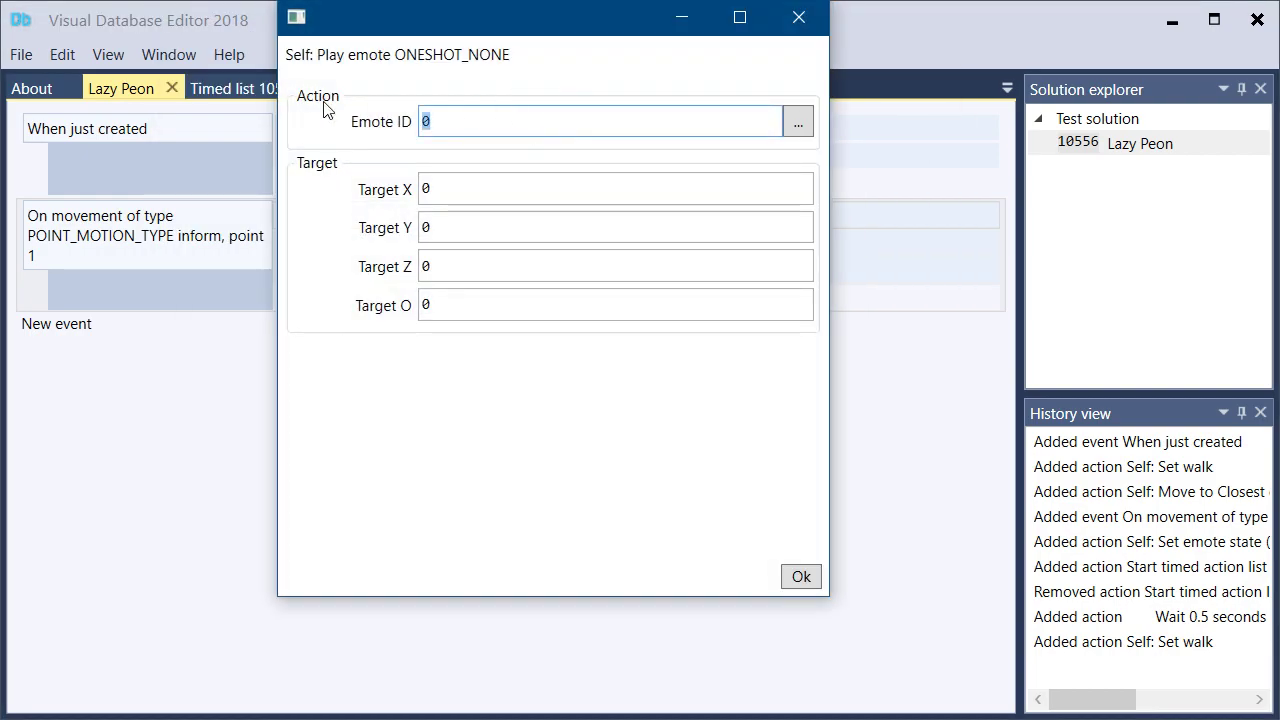
type("16")
left_click(580, 300)
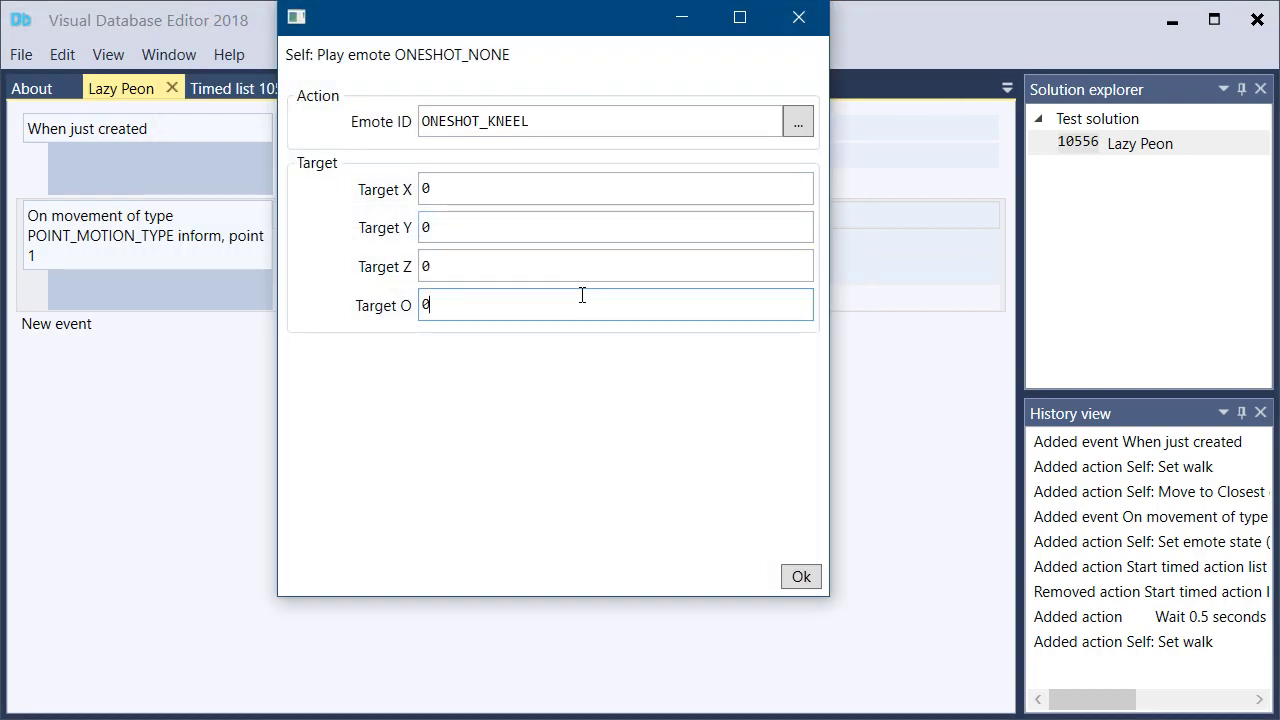
left_click(801, 576)
Add a Wait action of 3.2 seconds after the kneel emote in the point 1 movement event
double_click(329, 326)
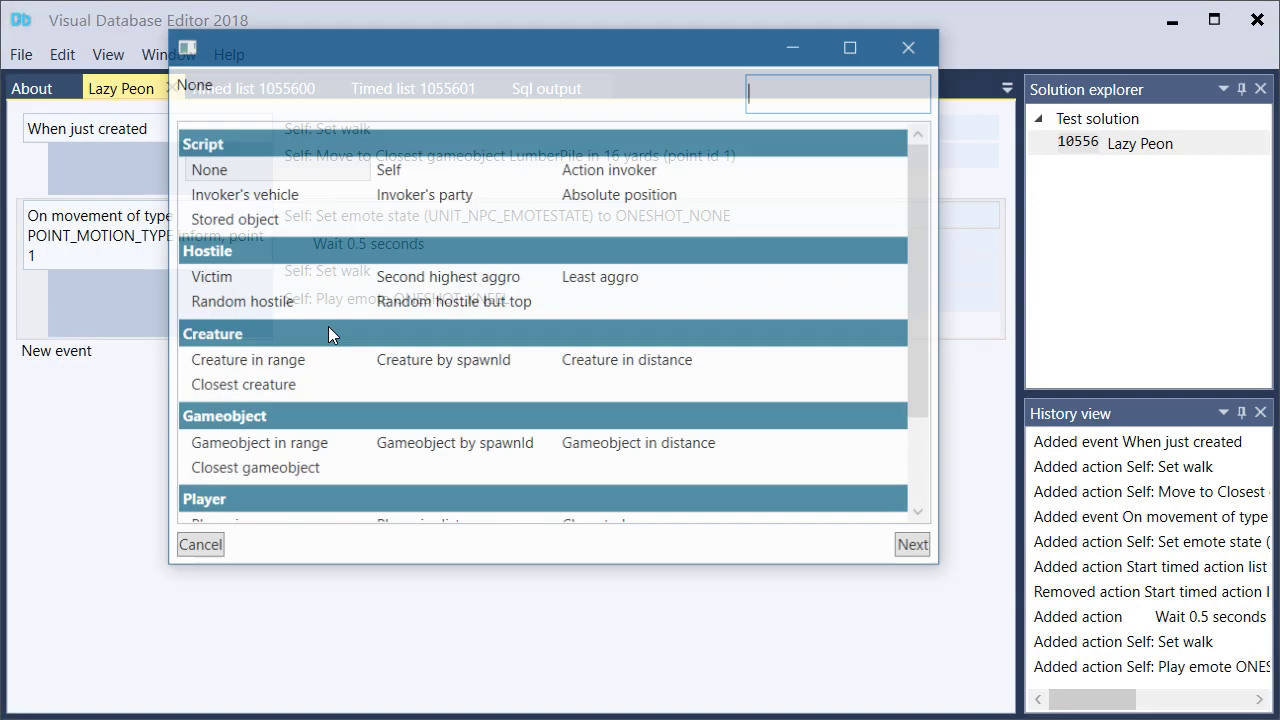
type("wait")
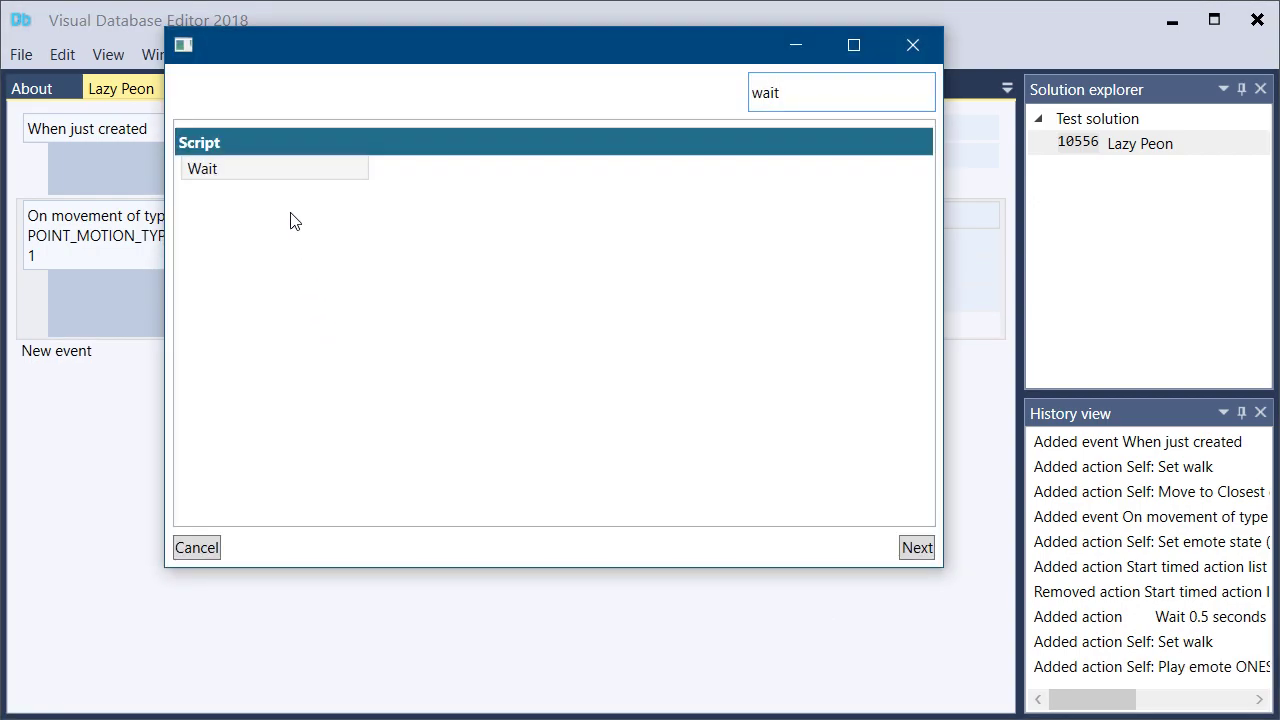
double_click(306, 172)
double_click(433, 127)
type("32")
key("BackSpace")
type(".2")
left_click(801, 576)
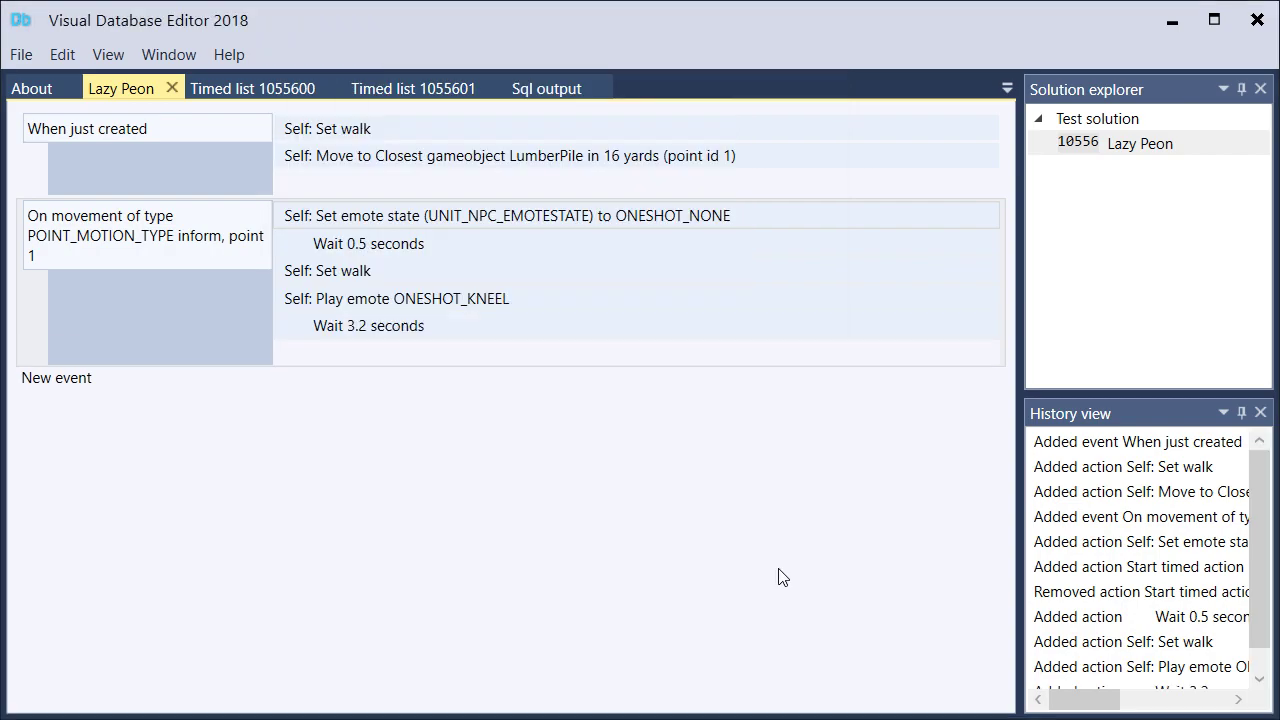
Start a Self action, Move to position, targeting Closest gameobject after the 3.2-second wait in the point 1 movement event
left_click(320, 352)
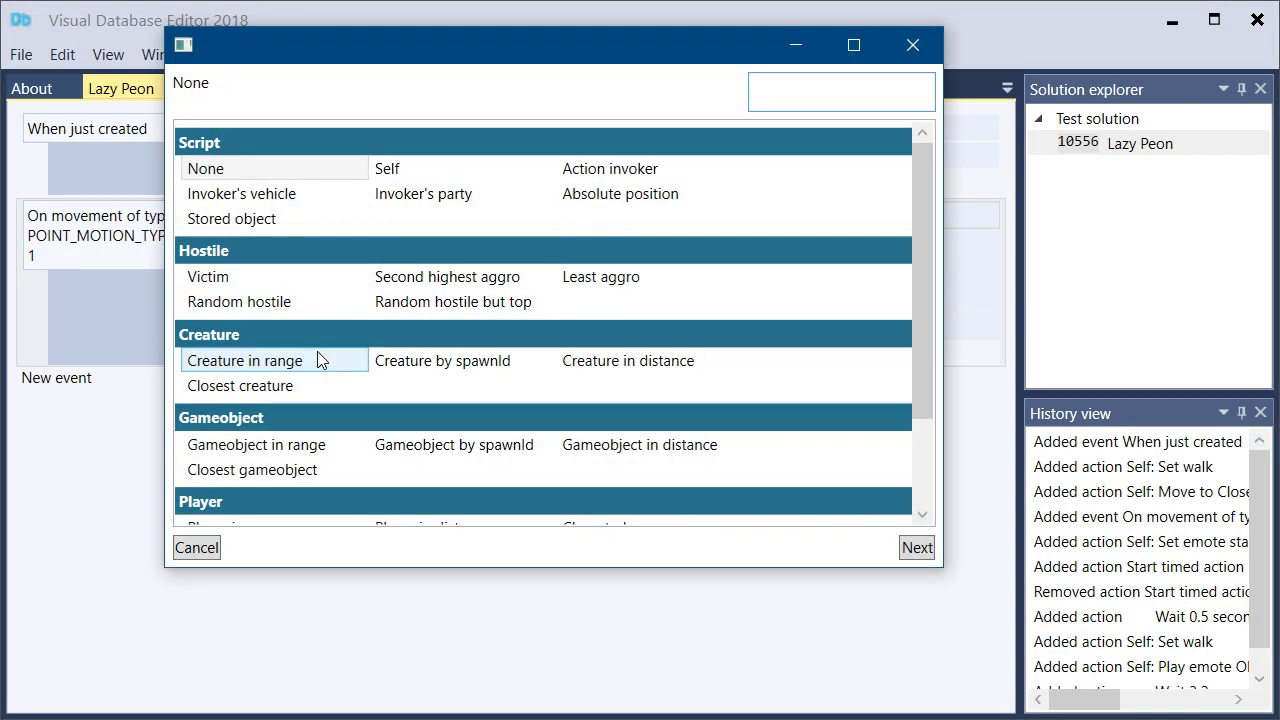
type("self")
key("Return")
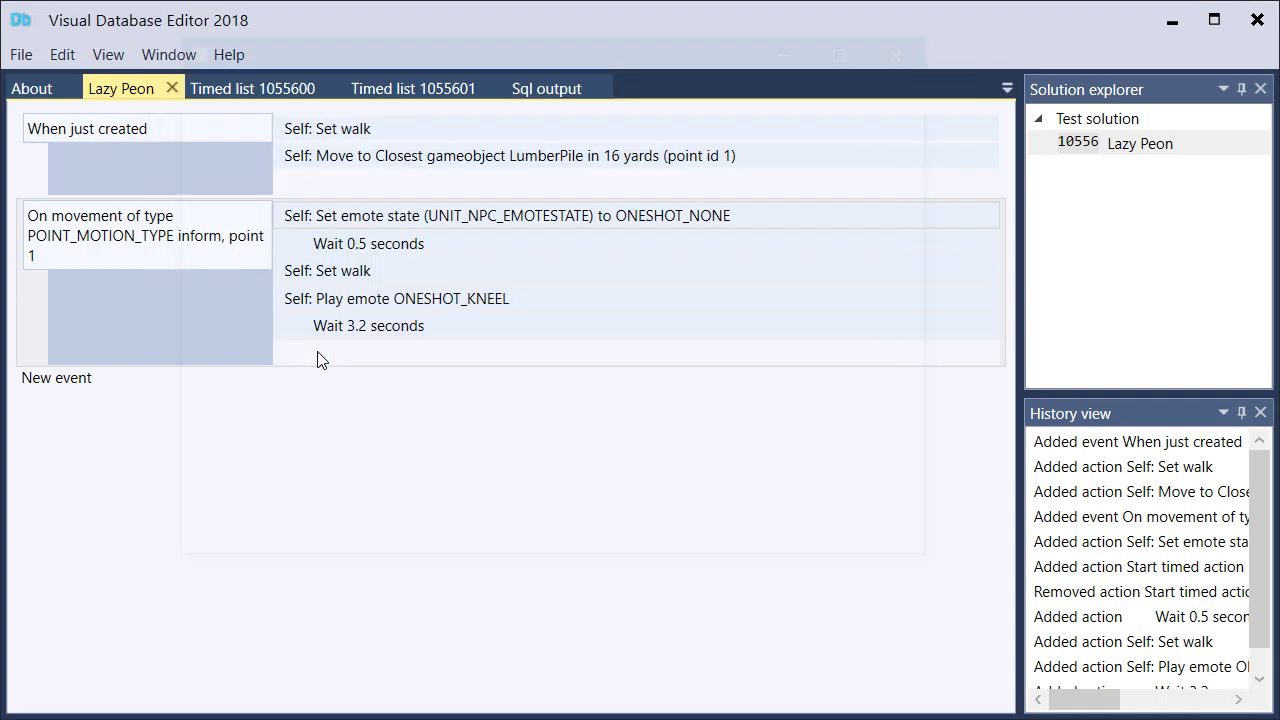
type("move to po")
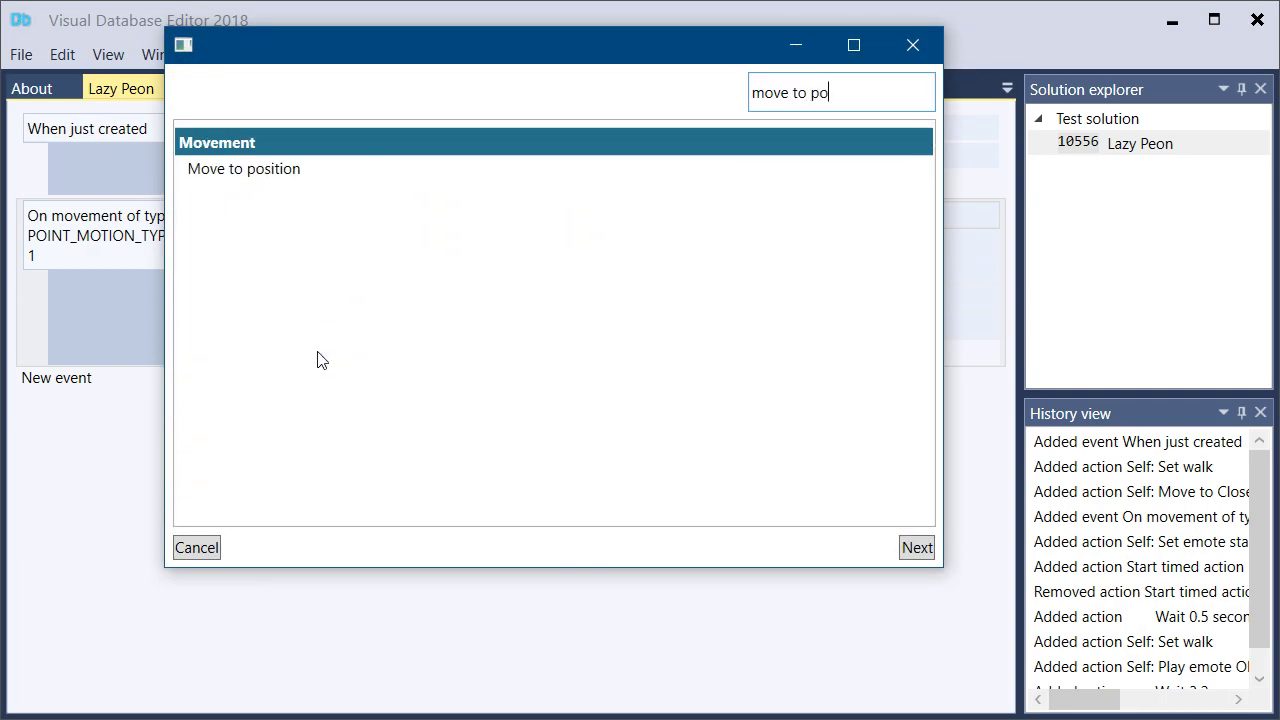
key("Return")
type("close")
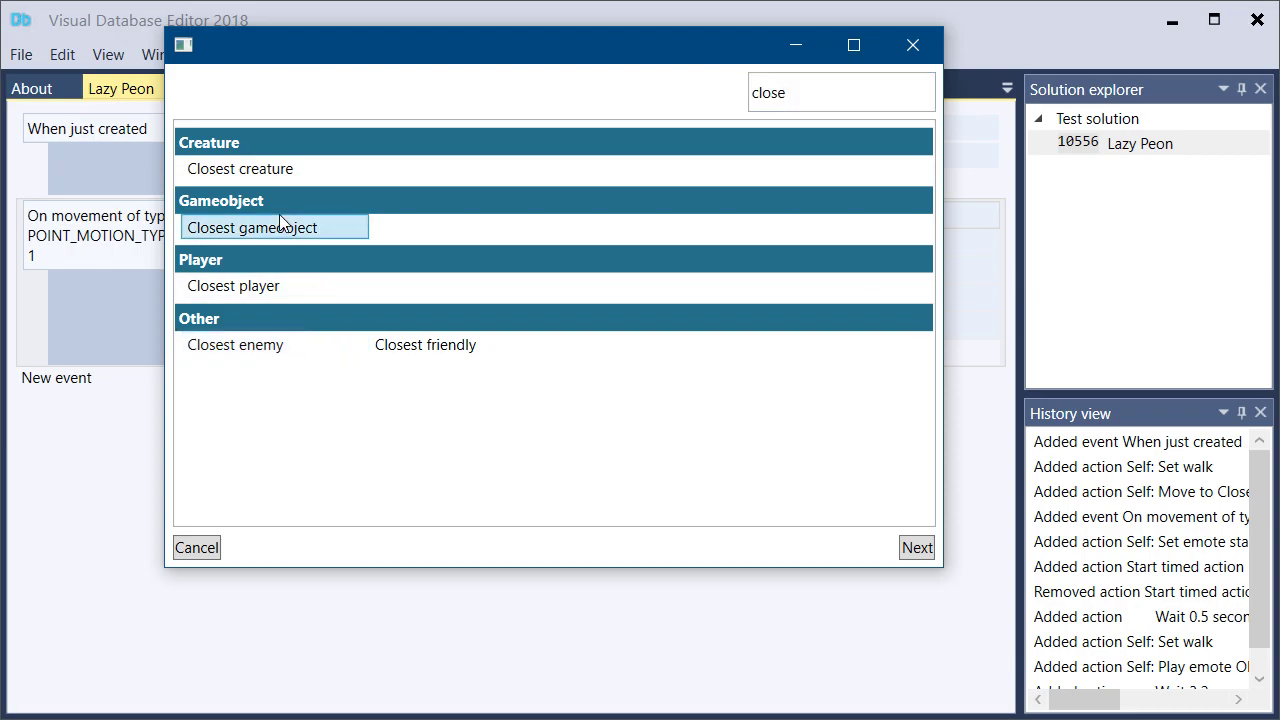
left_click(277, 221)
Set the move action's gameobject to TreeWayPoint (DND), its point ID to 2 and its distance to 16 yards
left_click(798, 189)
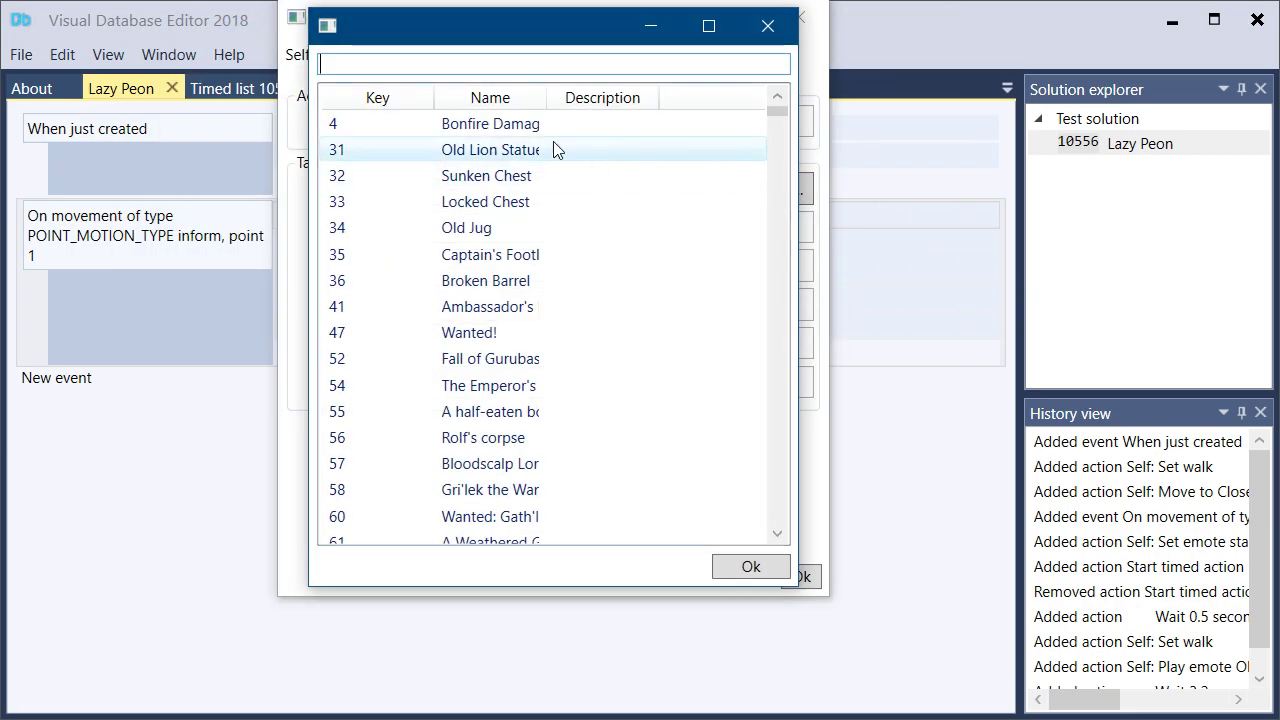
type("treew")
double_click(483, 130)
left_click_drag(483, 127, 349, 115)
type("2")
left_click(540, 266)
double_click(497, 234)
type("16")
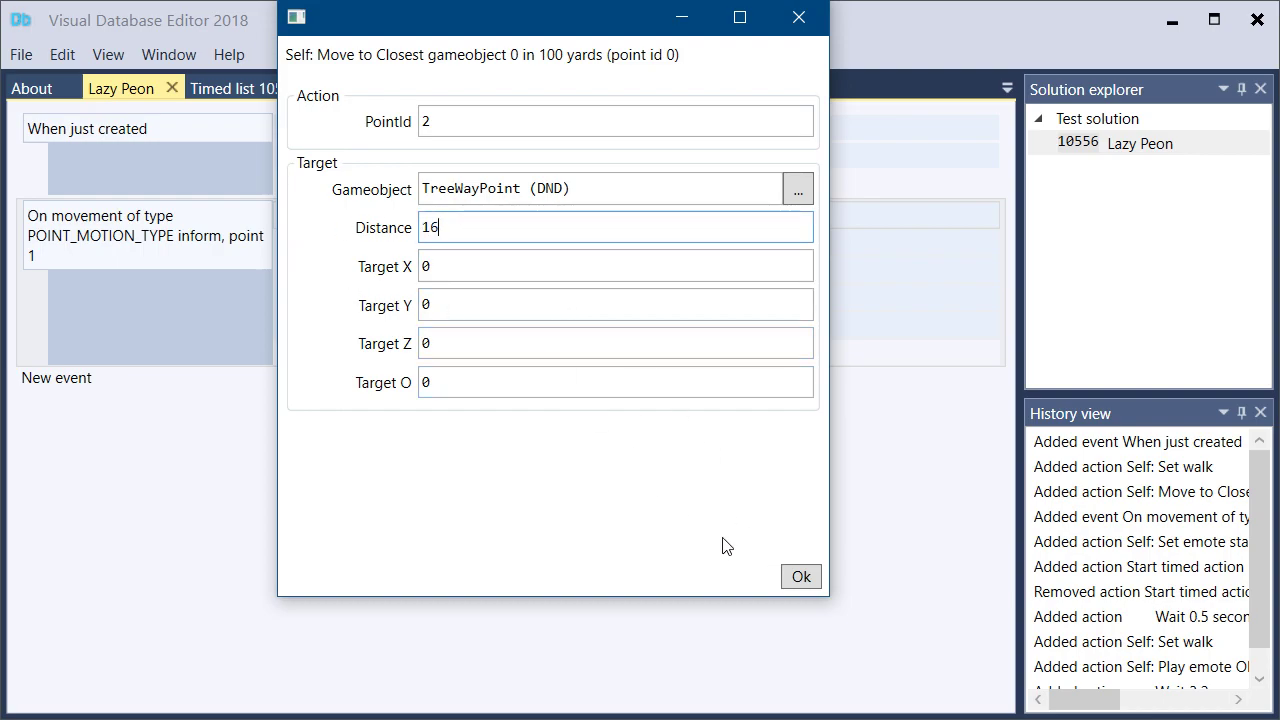
left_click(803, 576)
Start a new On movement inform event below the point 1 movement event
left_click(63, 412)
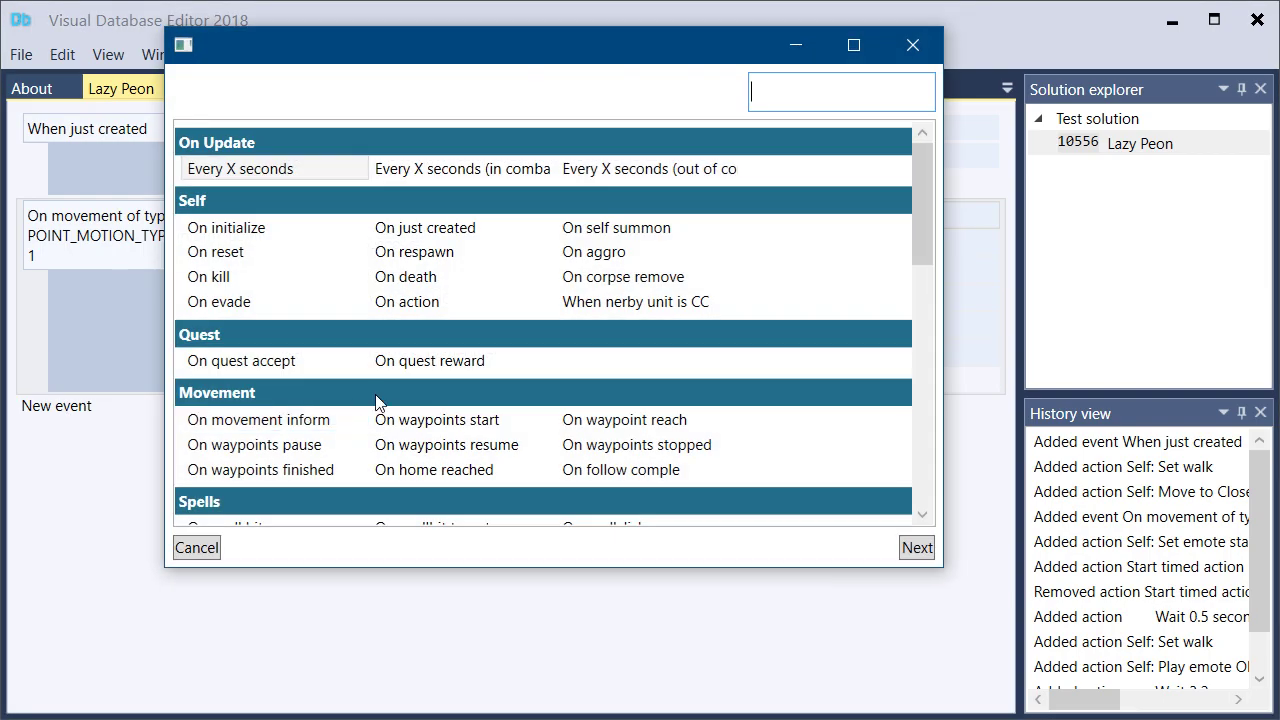
type("motion")
type("moio")
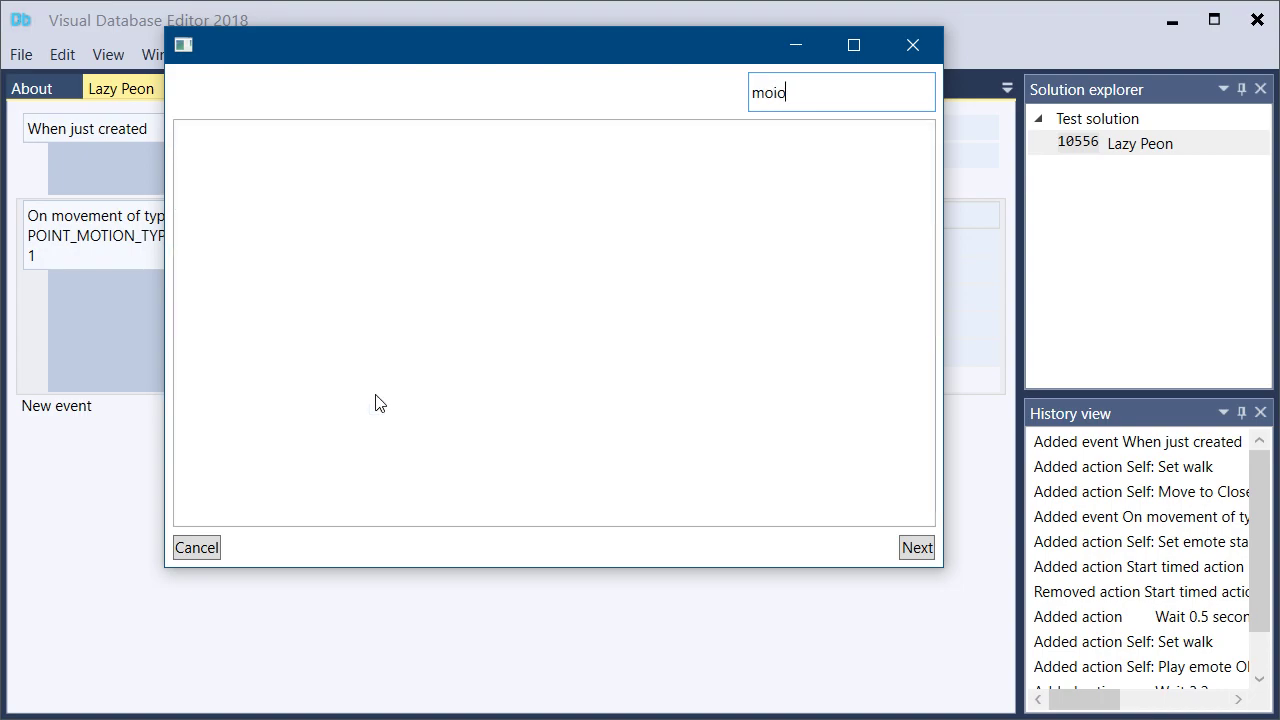
type("nmotion")
key("BackSpace")
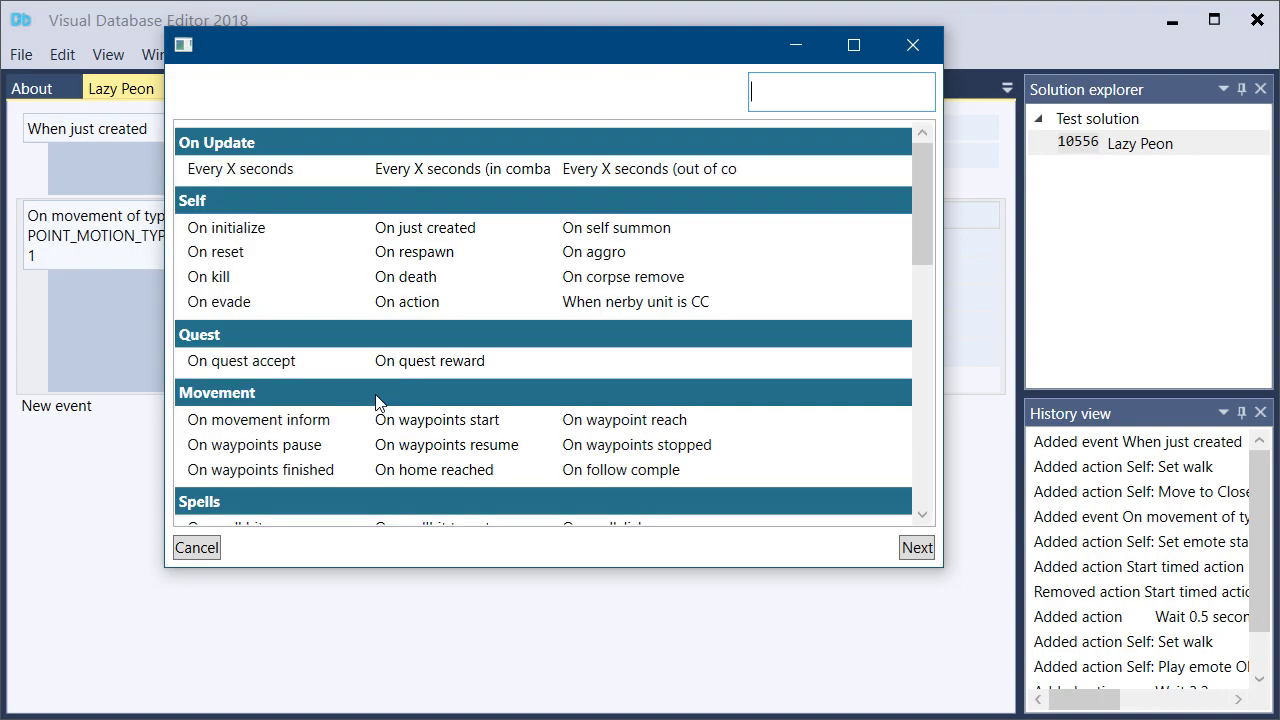
type("movemen")
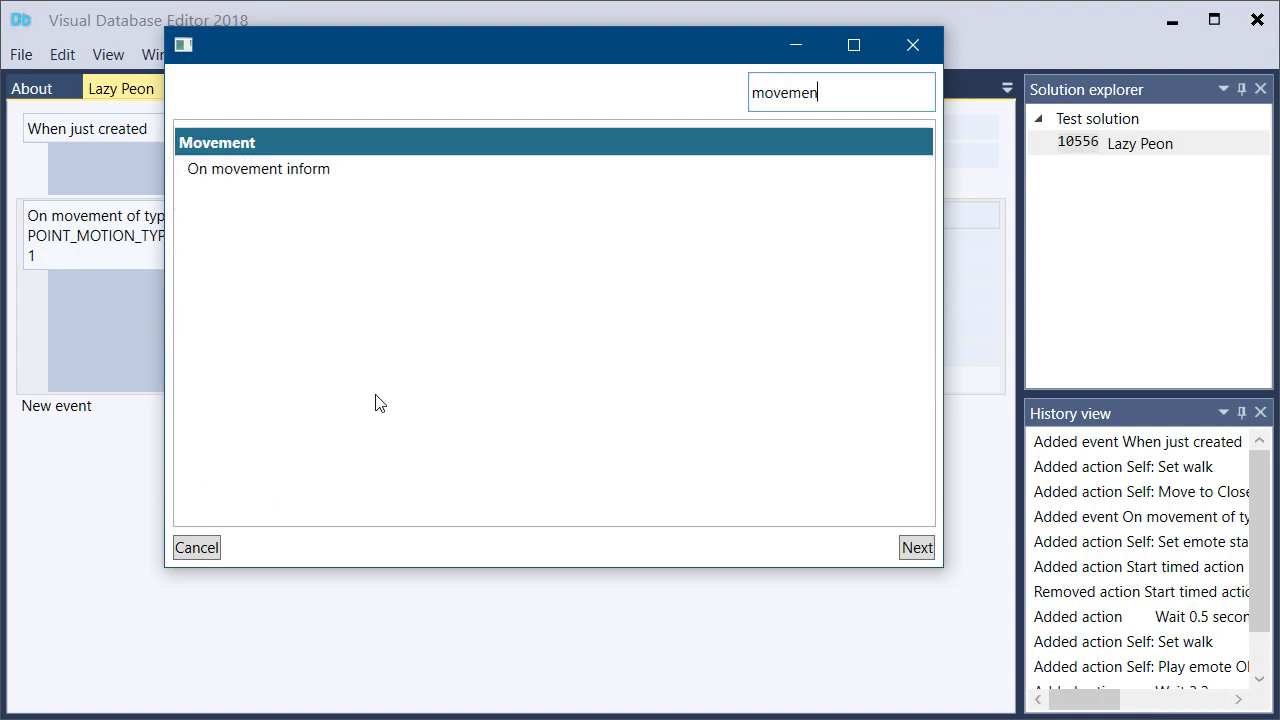
key("Return")
Set the new event's movement type to POINT_MOTION_TYPE and its point ID to 2
left_click(795, 345)
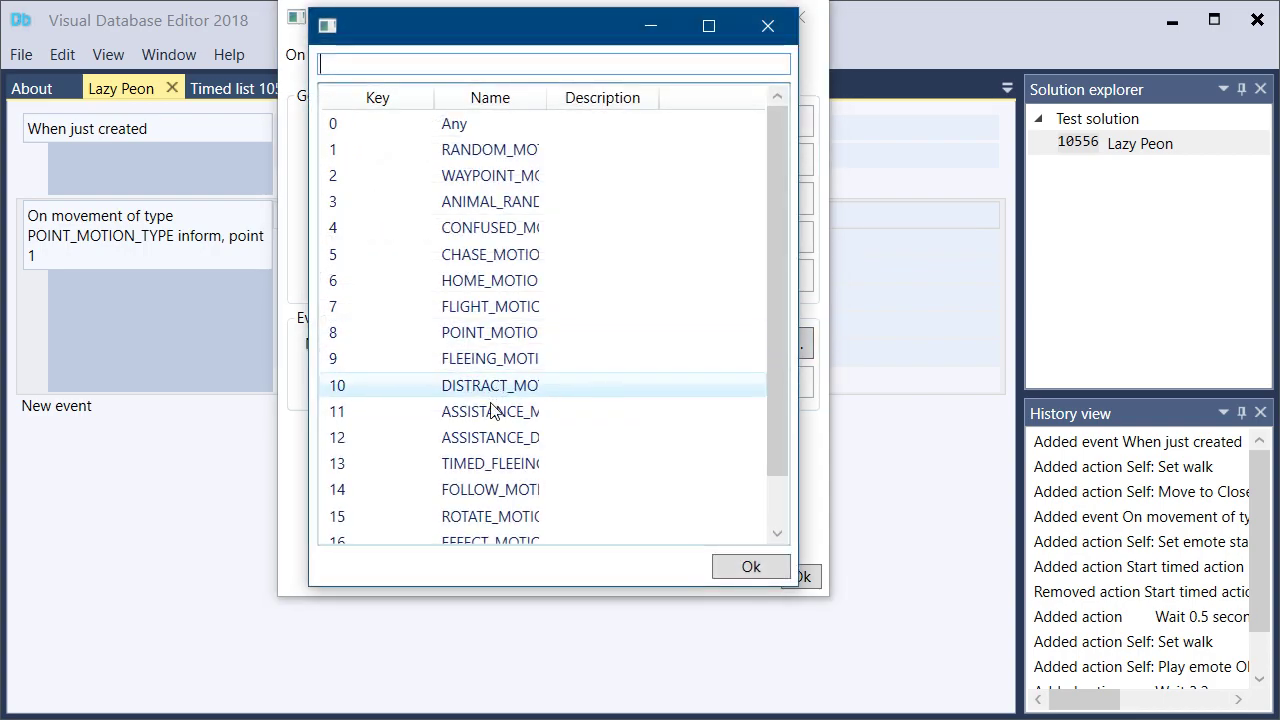
left_click_drag(534, 97, 646, 100)
double_click(515, 332)
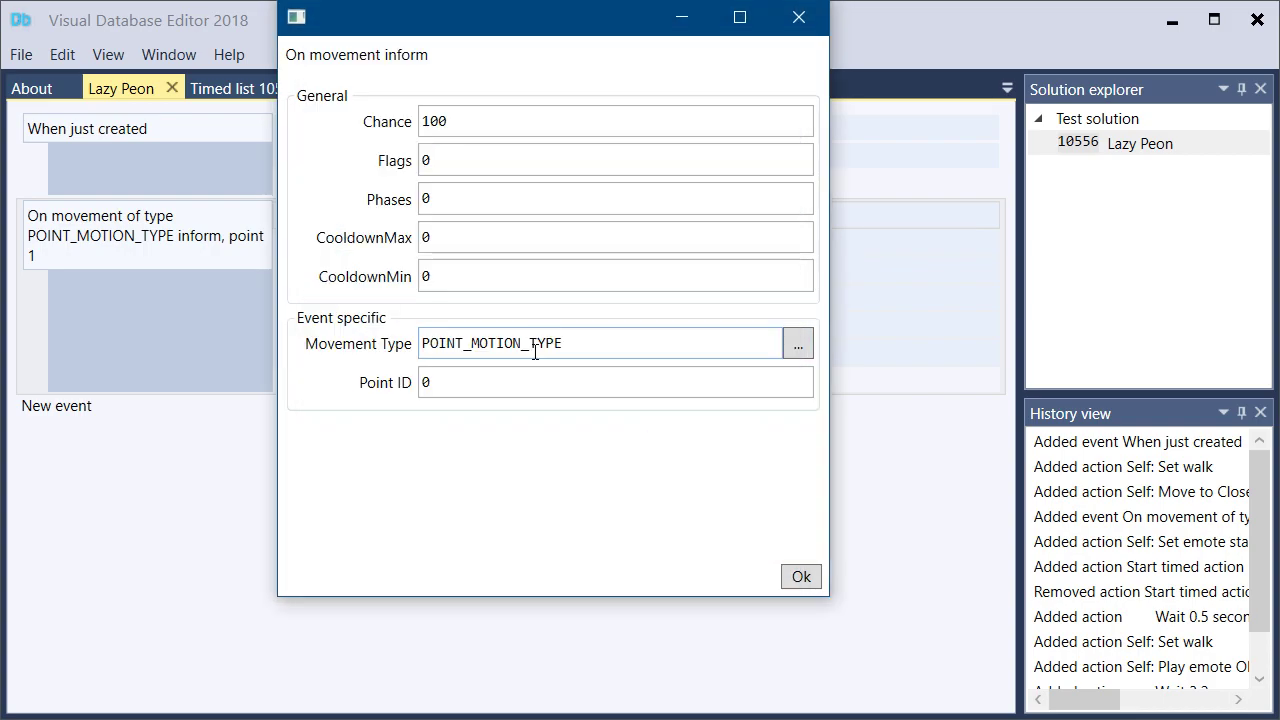
double_click(511, 383)
type("2")
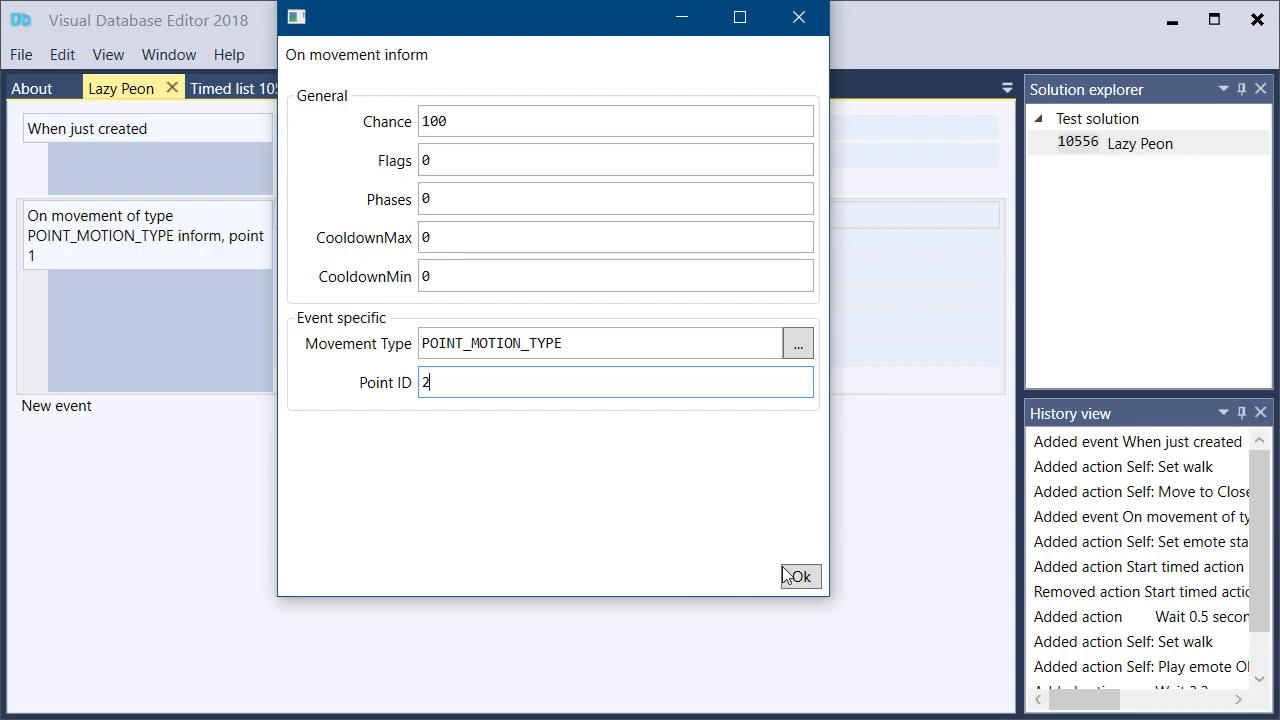
left_click(795, 576)
Add a Self action, Wait, of 1 second to the point 2 movement event
left_click(339, 413)
type("self")
key("Return")
type("w")
key("Return")
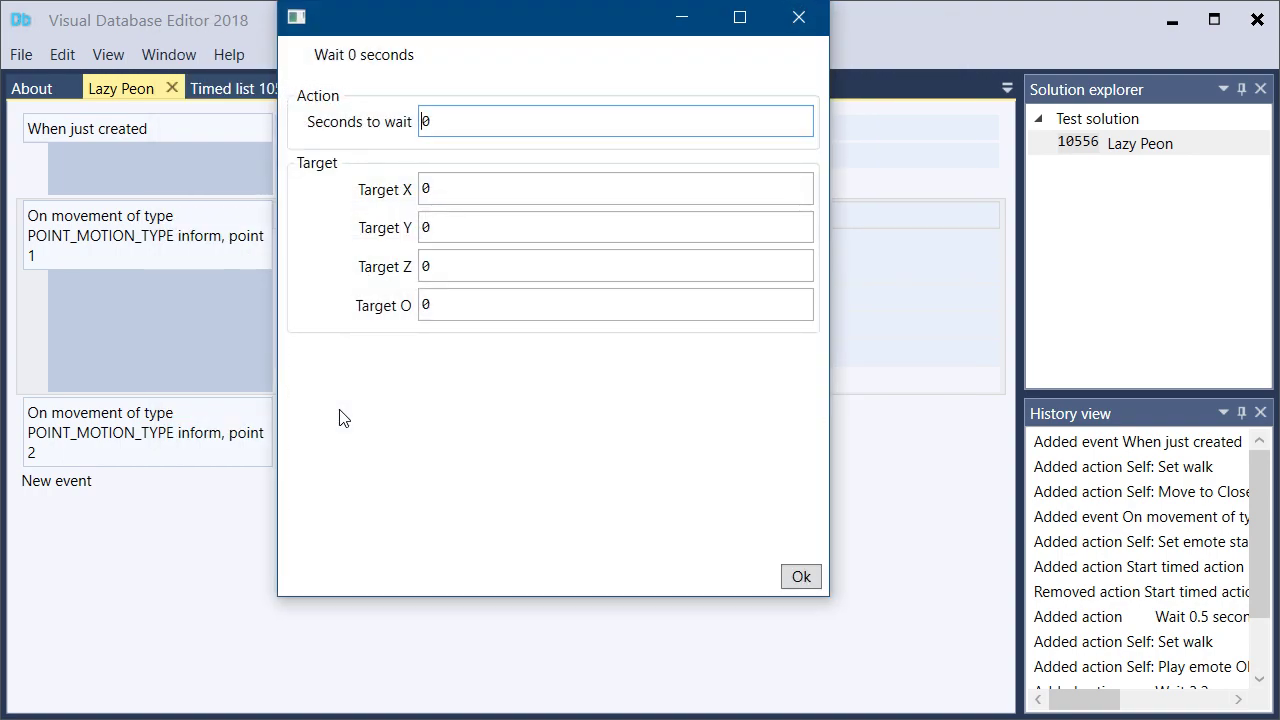
left_click(801, 576)
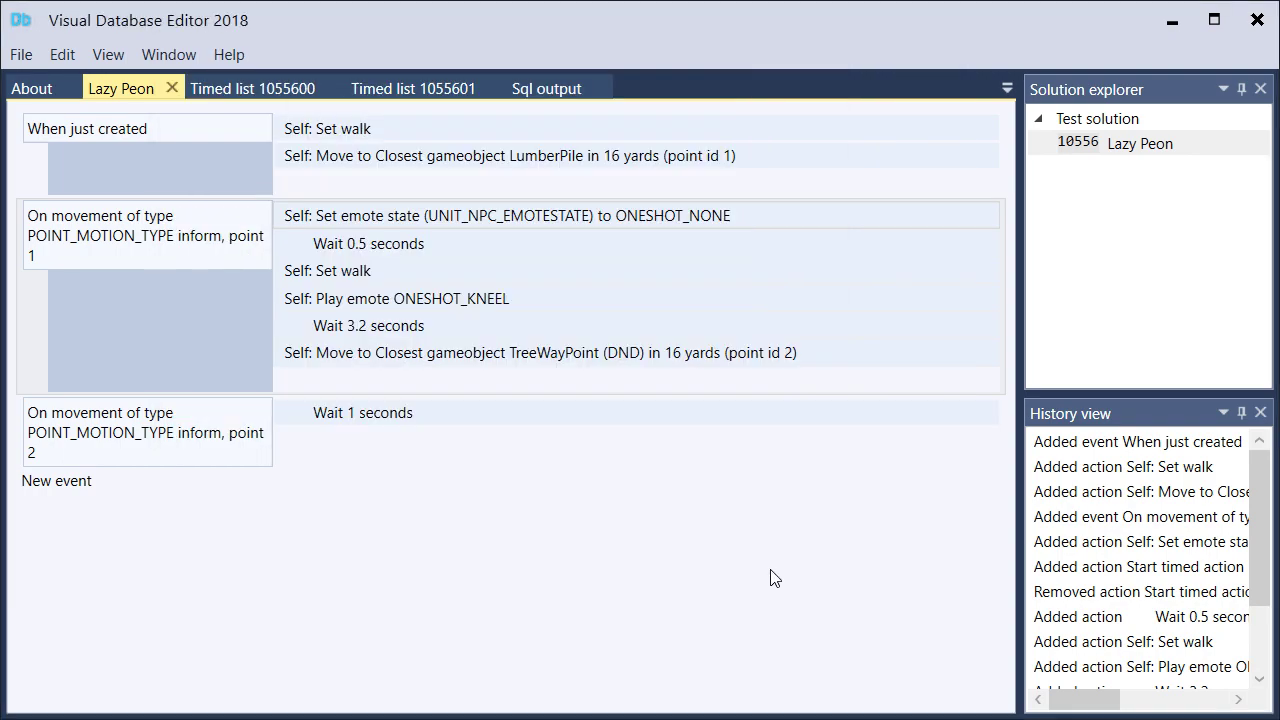
Add a Self action, Set emote state, with emote STATE_WORK_CHOPWOOD after the wait in the point 2 movement event
left_click(319, 442)
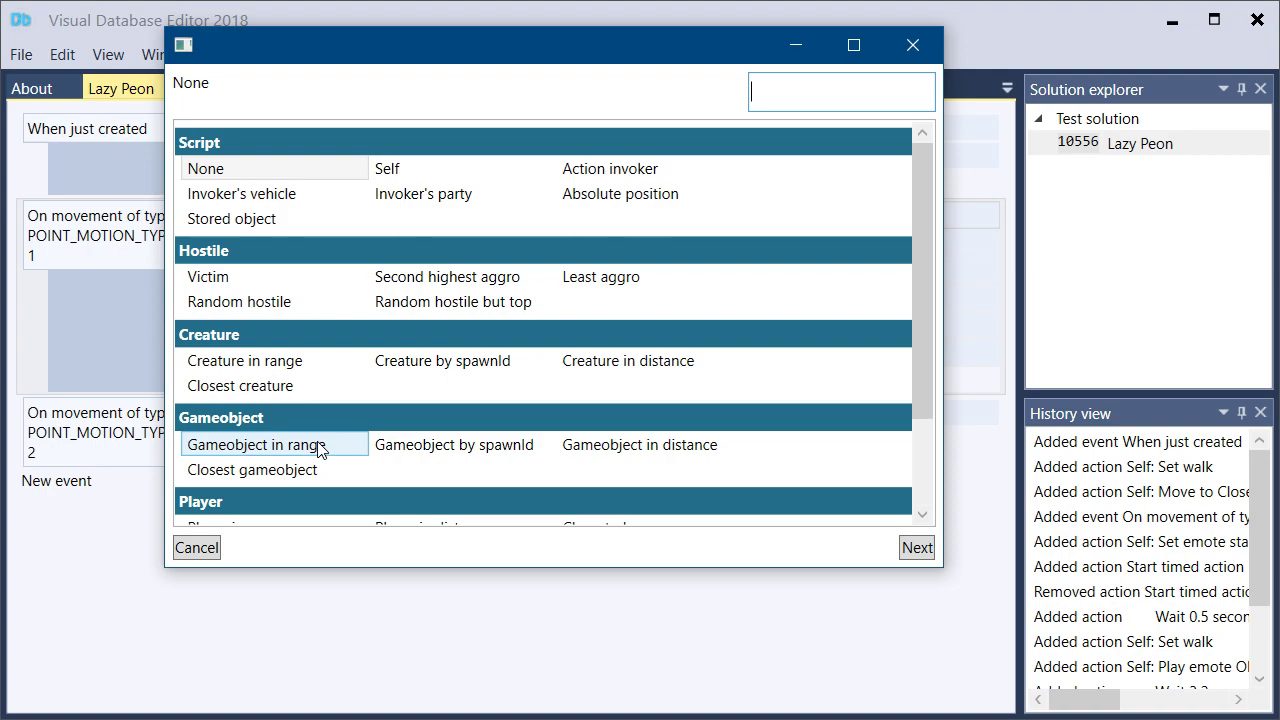
type("self")
key("Return")
type("emote sta")
key("Return")
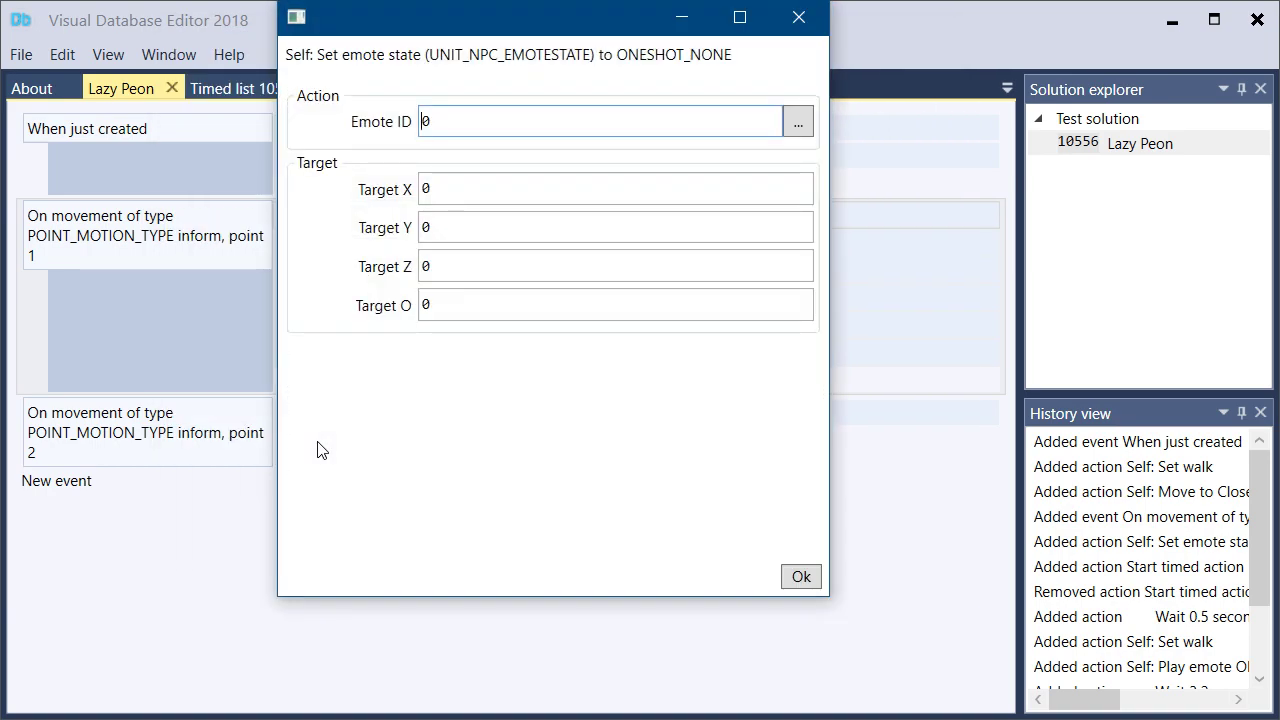
left_click(798, 121)
type("chopw")
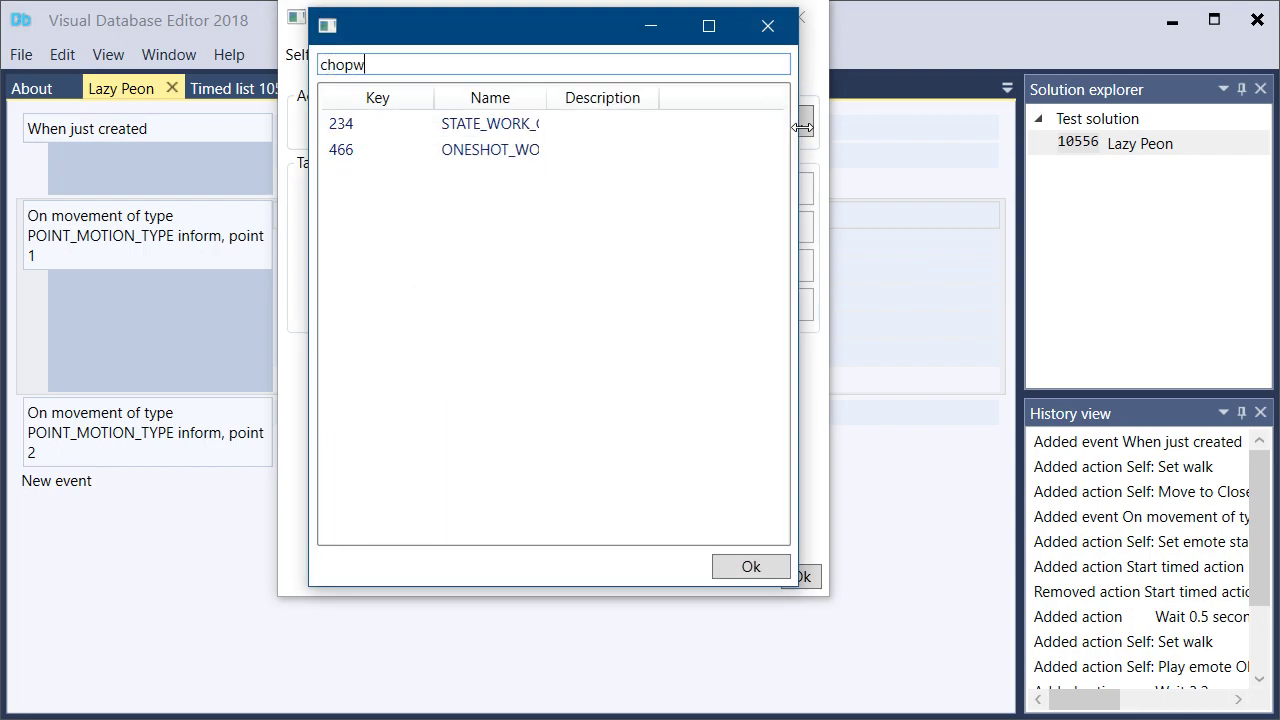
key("Tab")
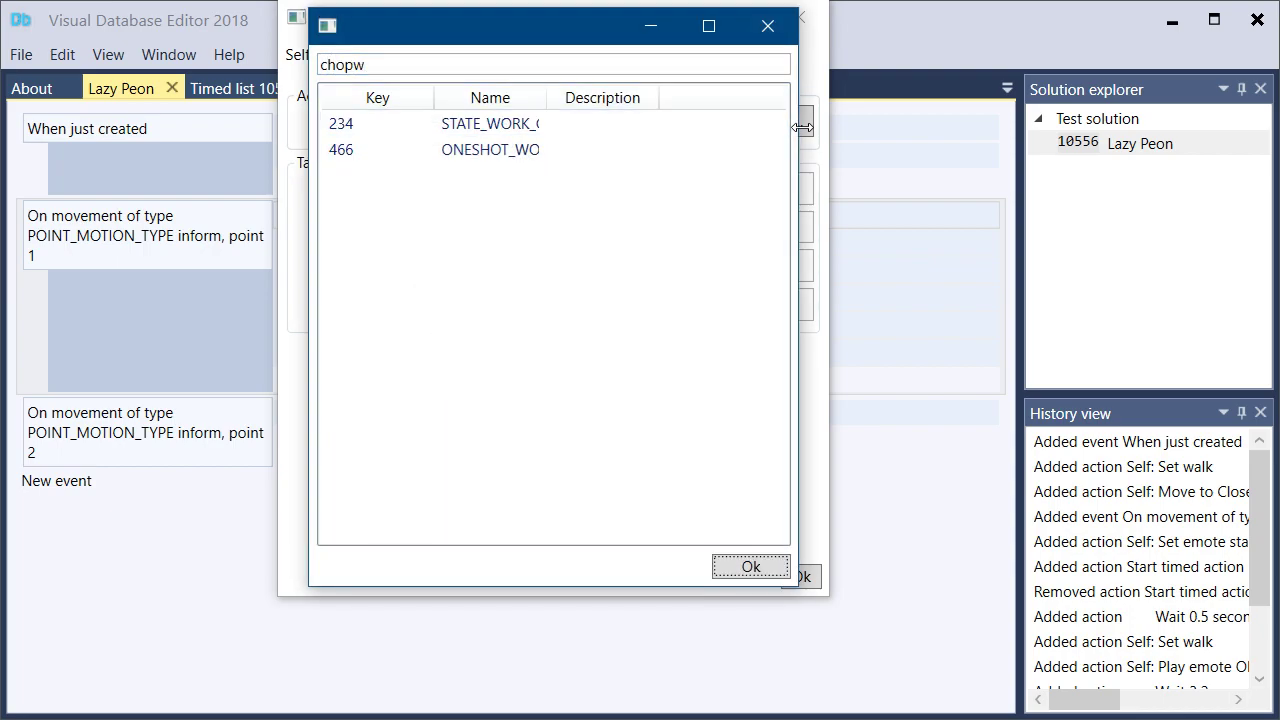
double_click(510, 124)
left_click(790, 570)
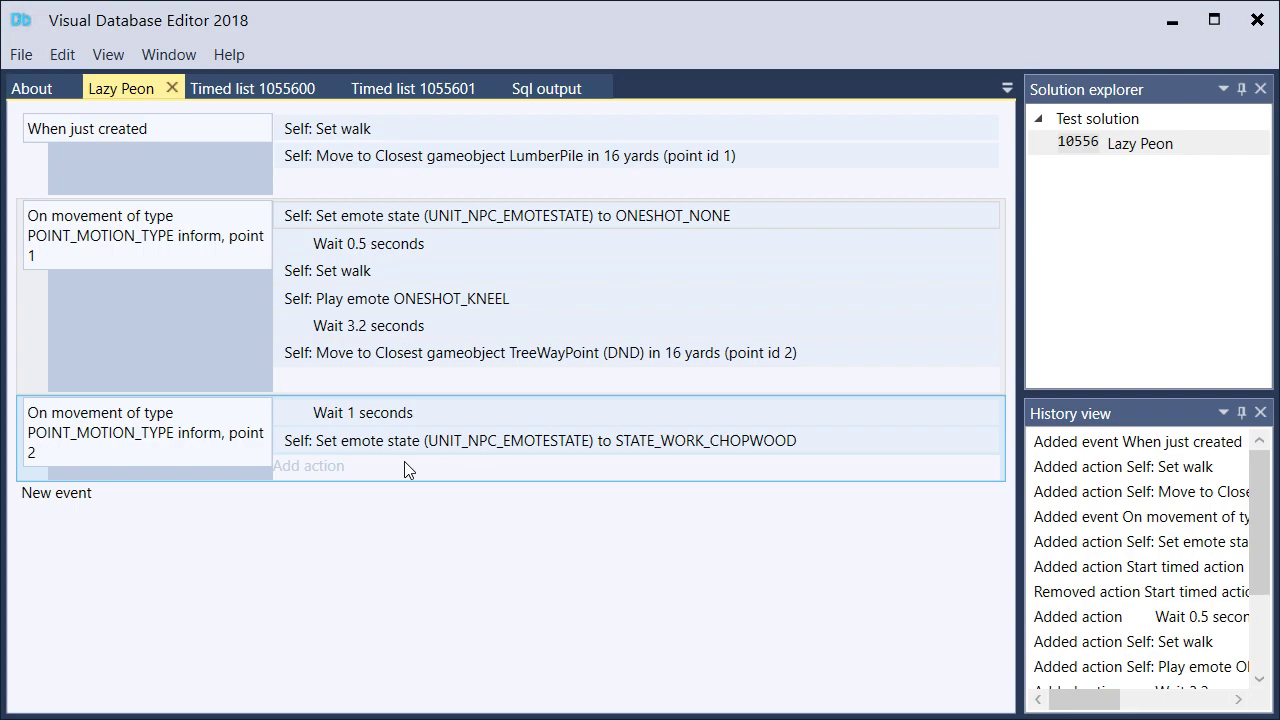
Start a Self action that plays a sound after the chopping emote state in the point 2 movement event
left_click(333, 466)
type("self")
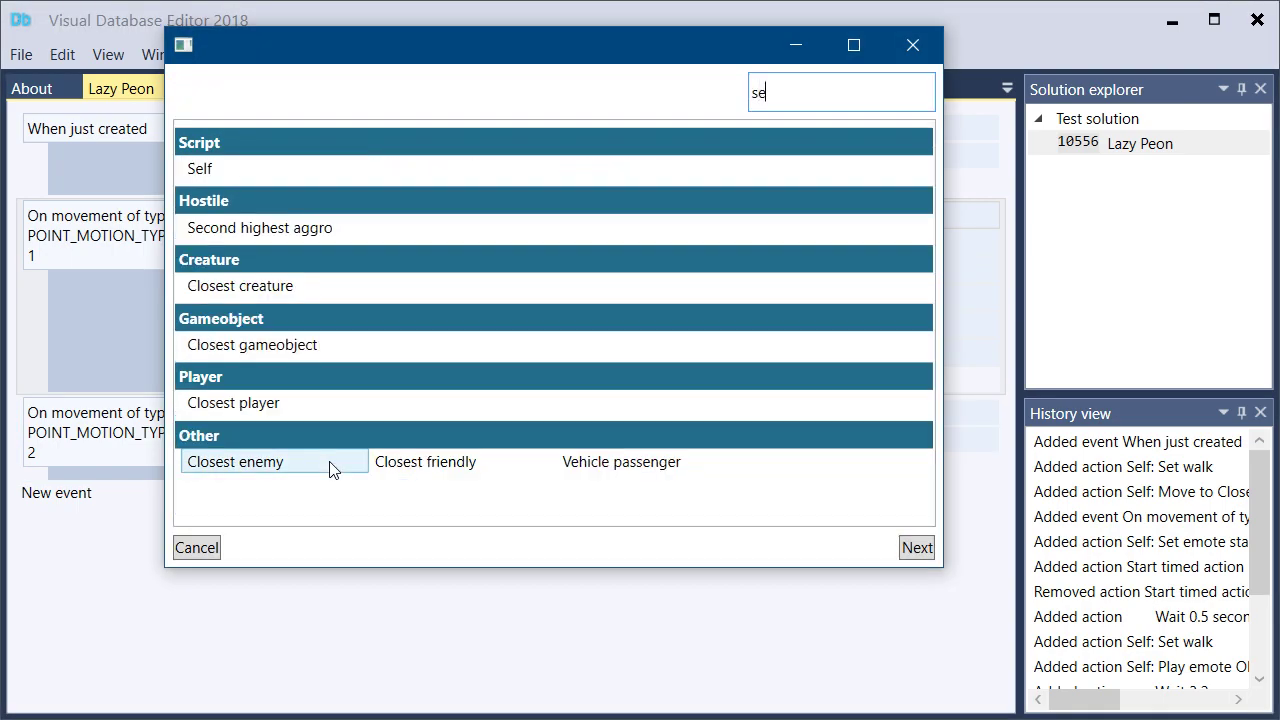
key("Return")
type("play s")
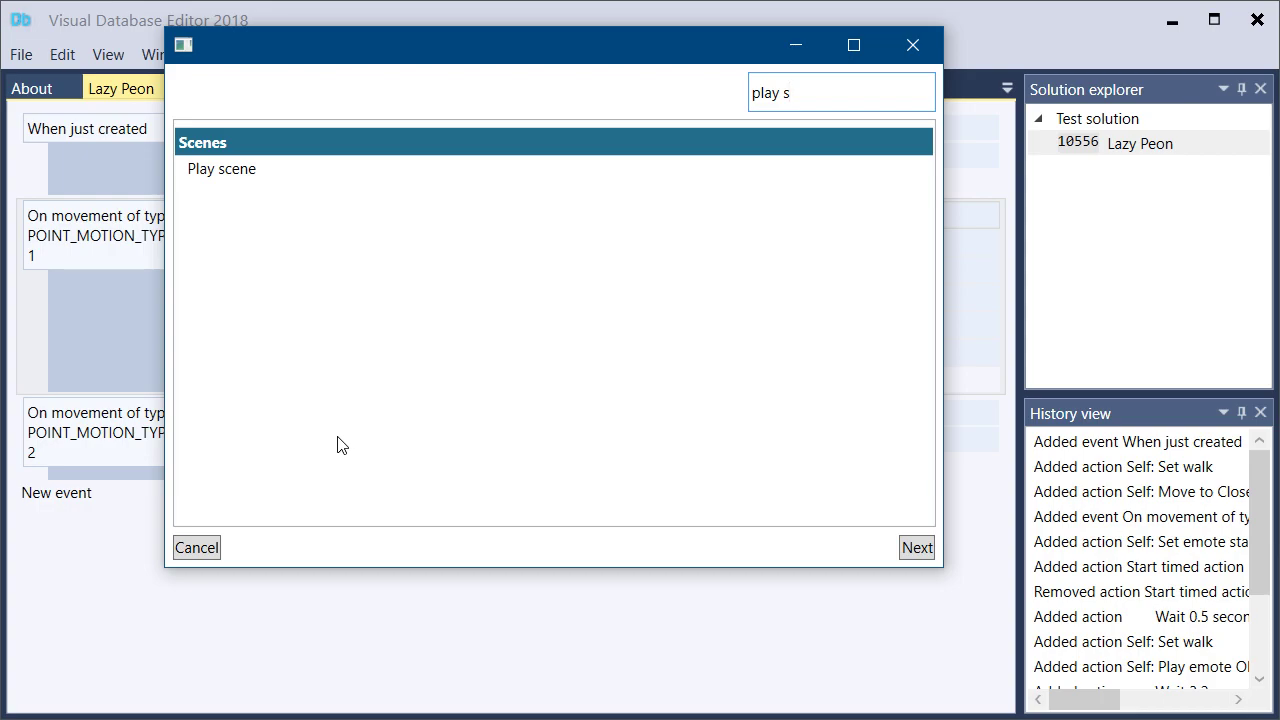
key("ctrl+a")
type("soud")
key("BackSpace")
double_click(225, 168)
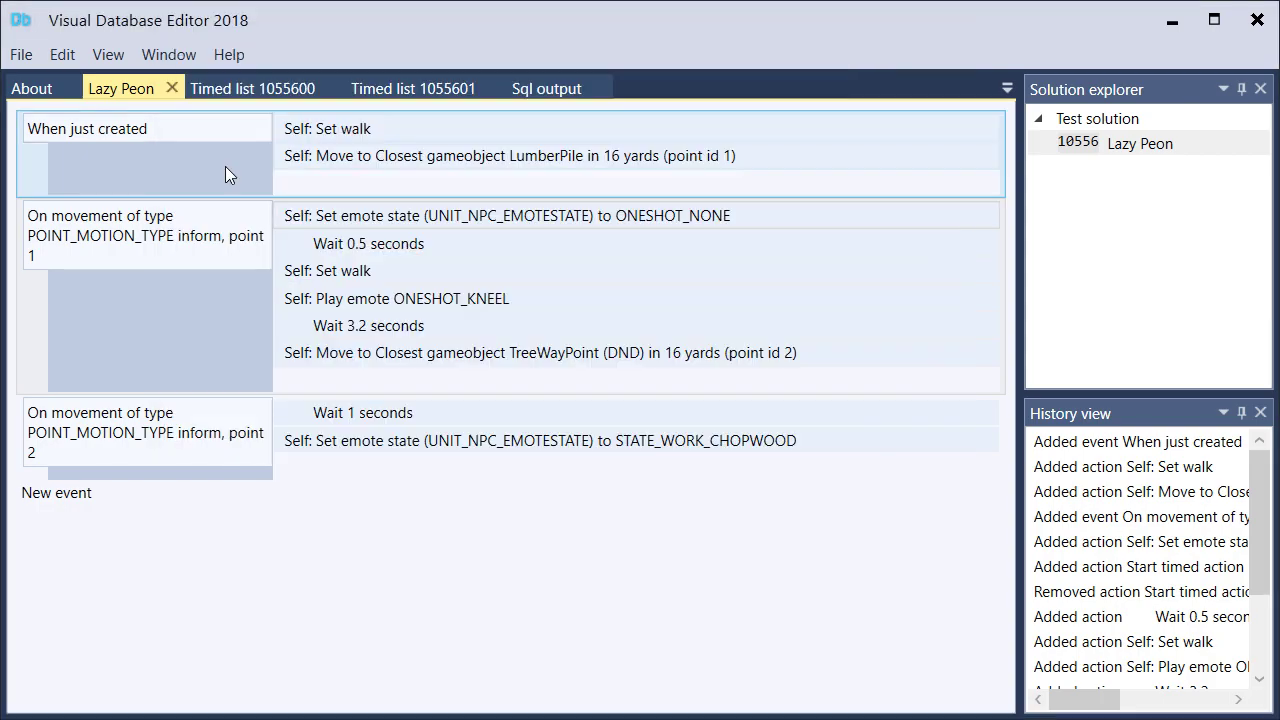
Set the play sound action's sound to B_PeonYes3 and add it to the point 2 movement event
left_click(508, 125)
left_click(790, 128)
type("b_pen")
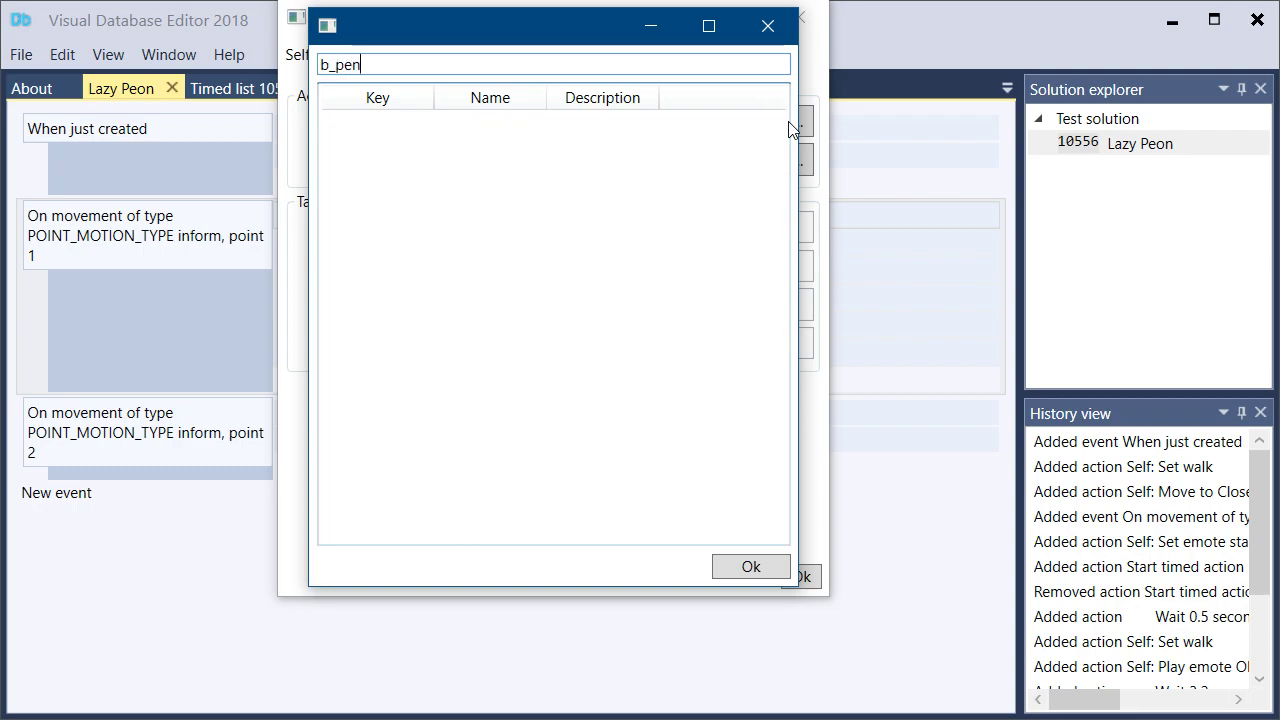
key("BackSpace")
type("onyes3")
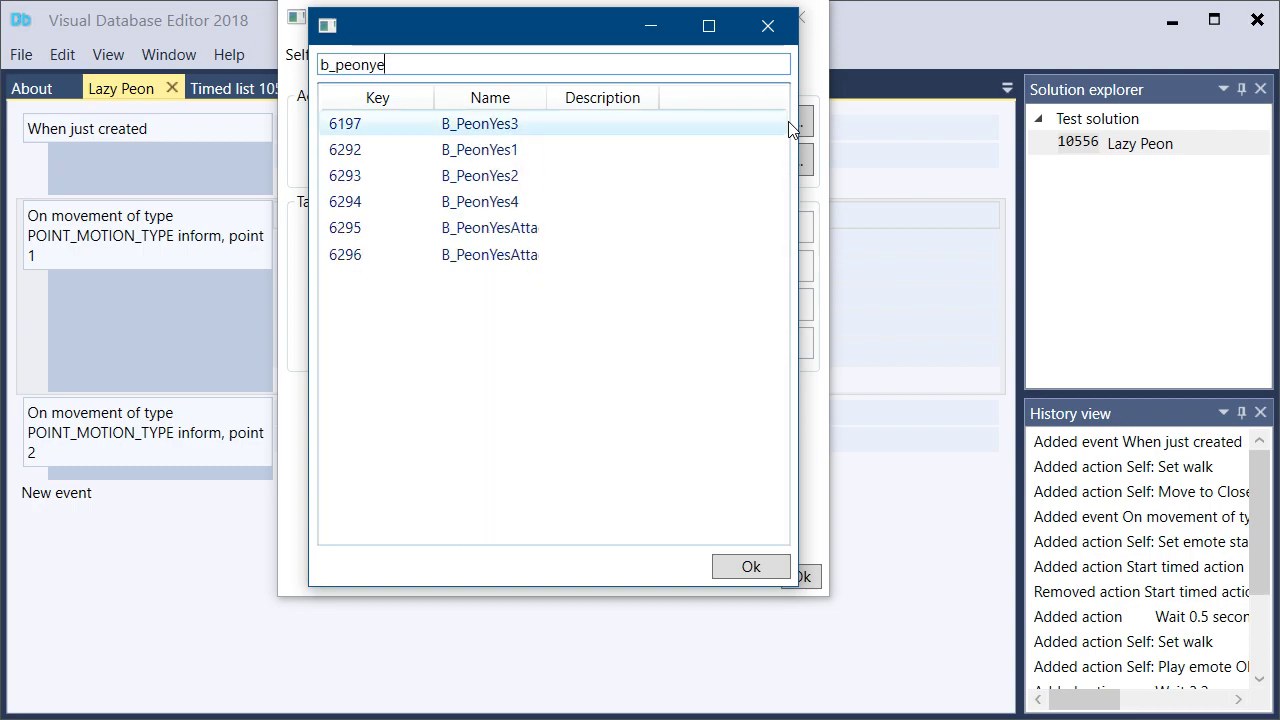
double_click(570, 124)
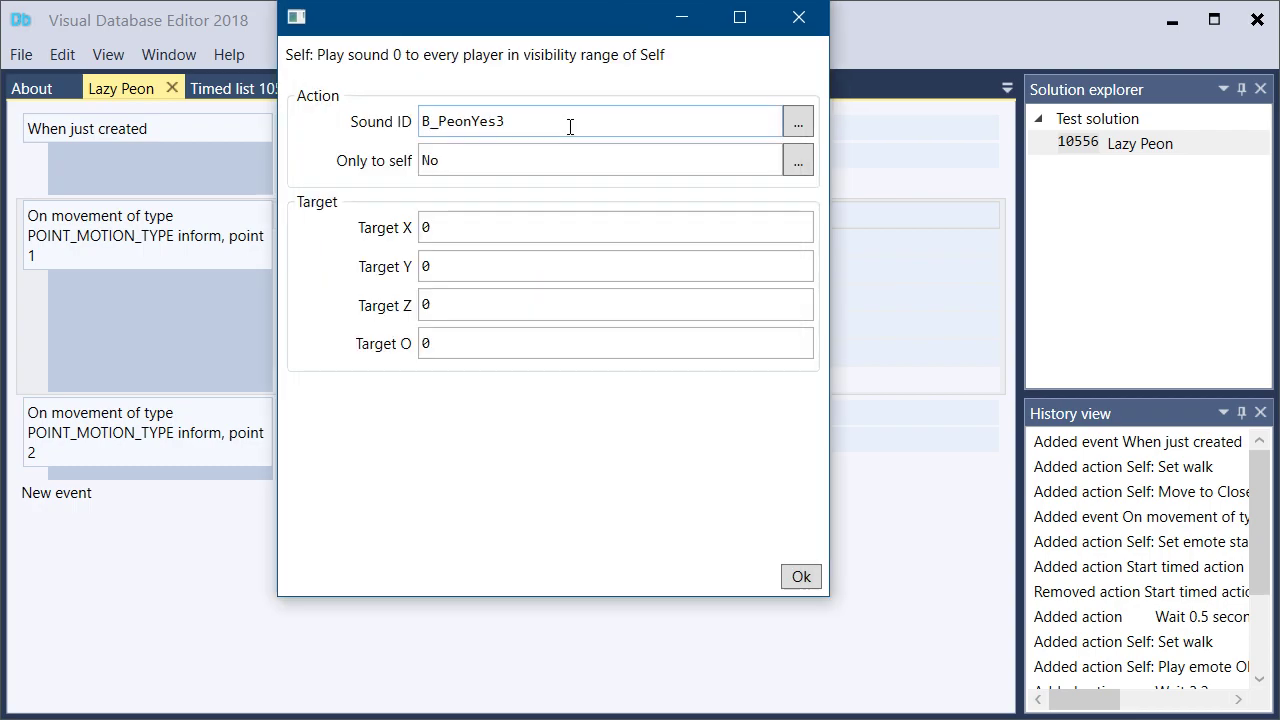
left_click(802, 576)
Add a Self action, Wait, of 25 seconds after the B_PeonYes3 sound in the point 2 movement event
left_click(326, 494)
type("se")
key("Return")
type("wait")
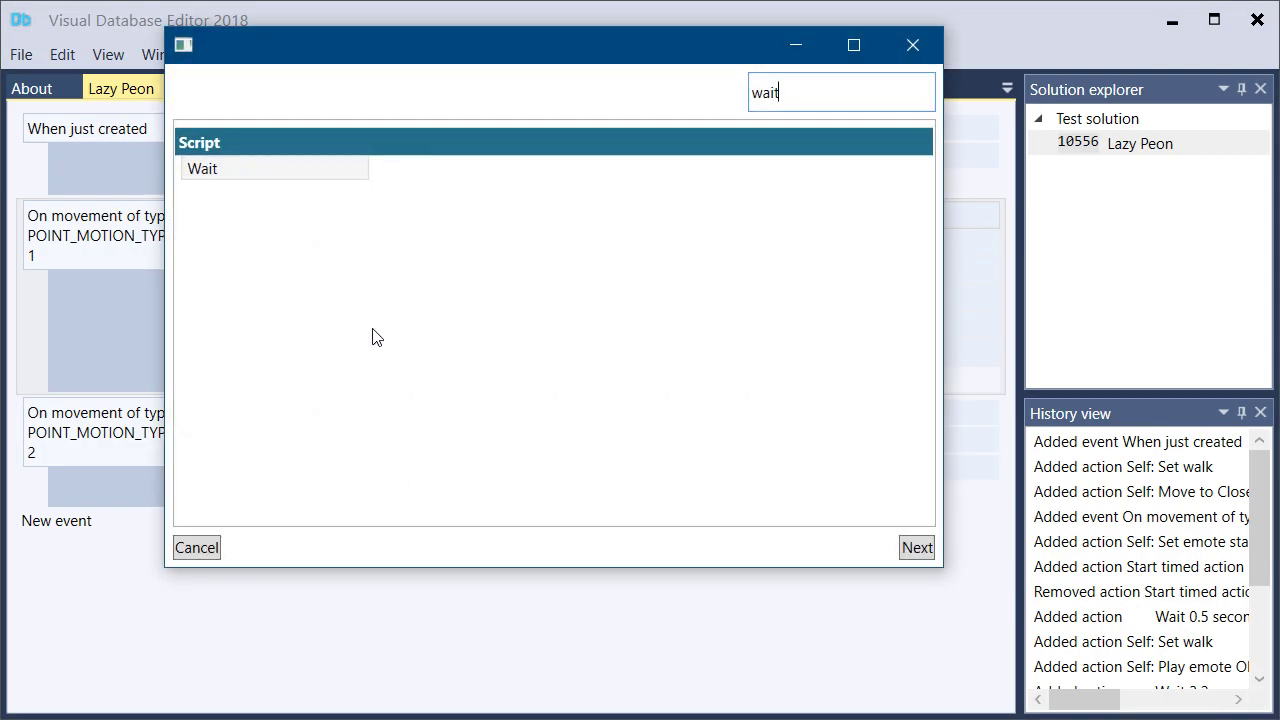
double_click(310, 165)
type("250")
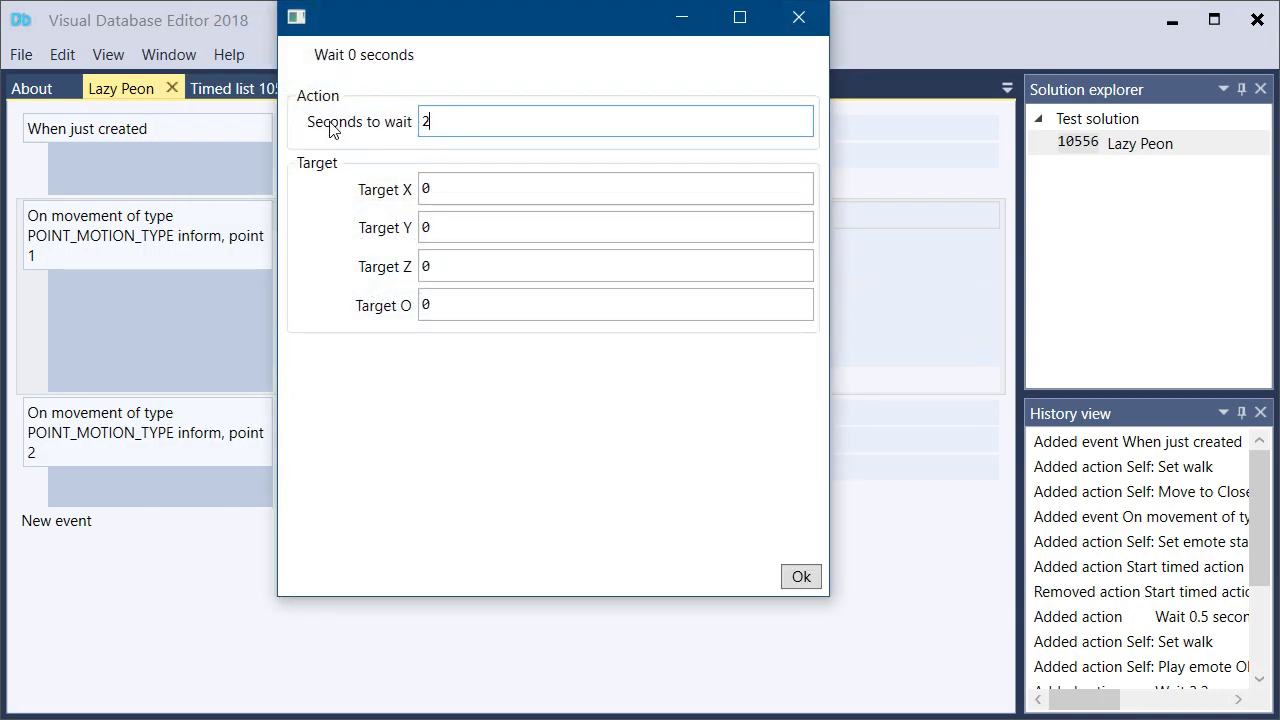
left_click(797, 584)
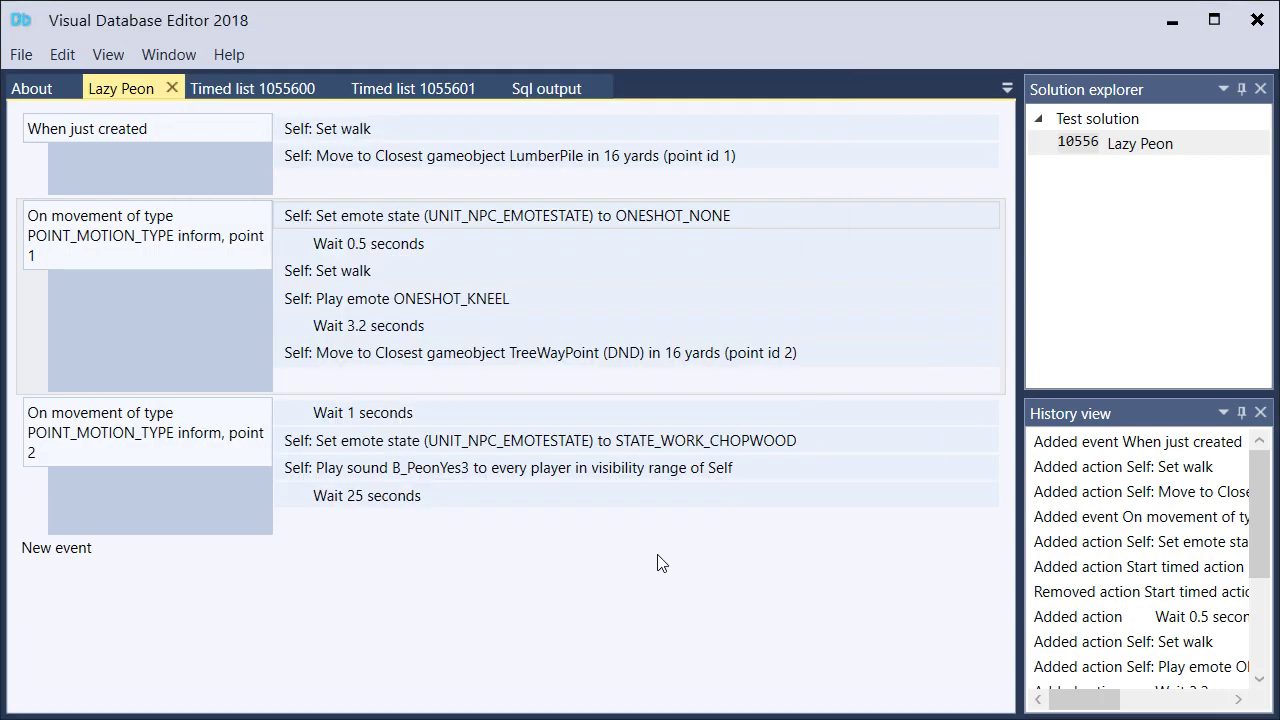
Add a Self action, Set emote state, with emote ONESHOT_NONE after the 25-second wait in the point 2 movement event
left_click(323, 529)
type("self")
key("Return")
type("emote s")
key("Return")
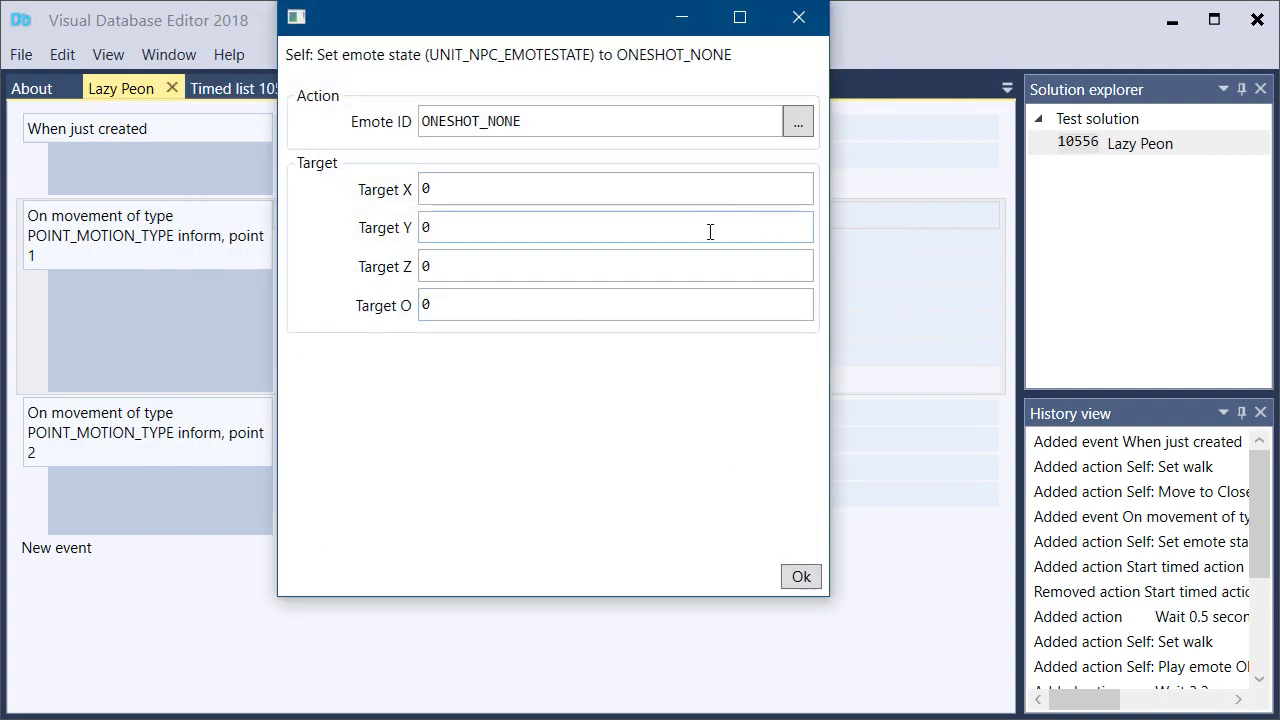
left_click(789, 580)
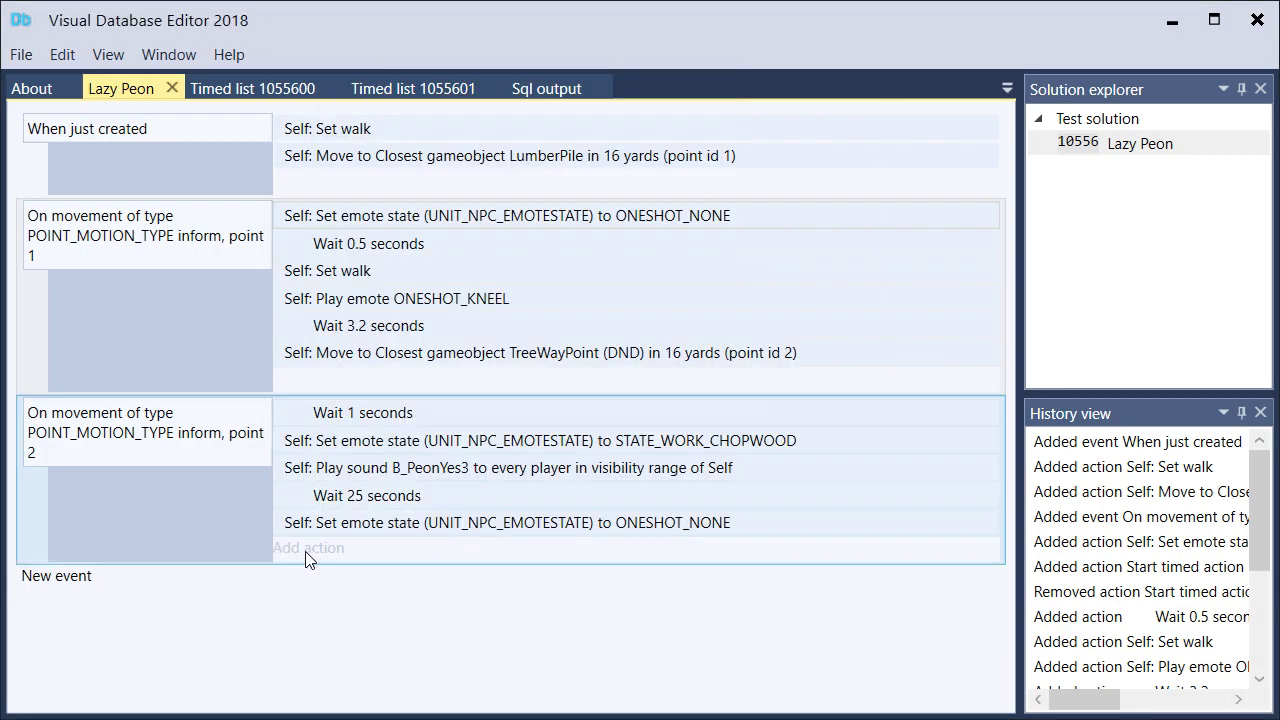
Start a Self action, Move to position, targeting the closest gameobject, after the ONESHOT_NONE emote state in the point 2 movement event
left_click(308, 548)
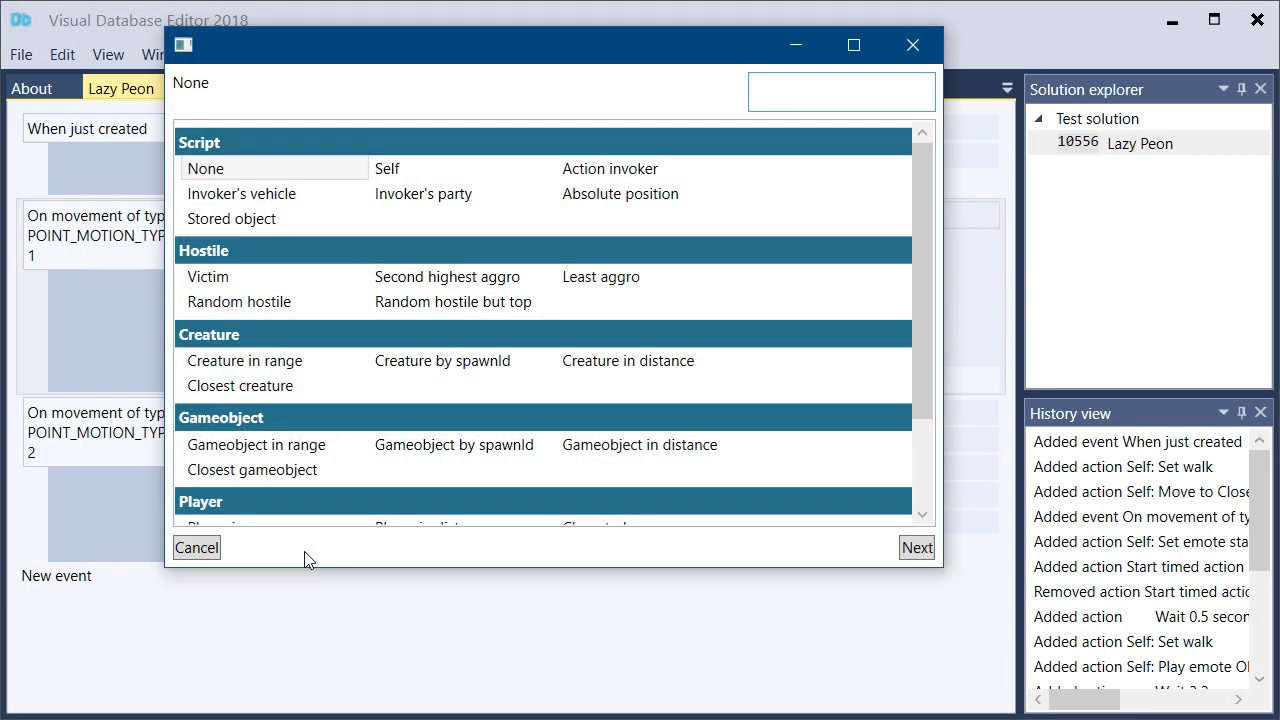
type("self")
key("Return")
type("move")
key("BackSpace")
key("ctrl+a")
type("move to")
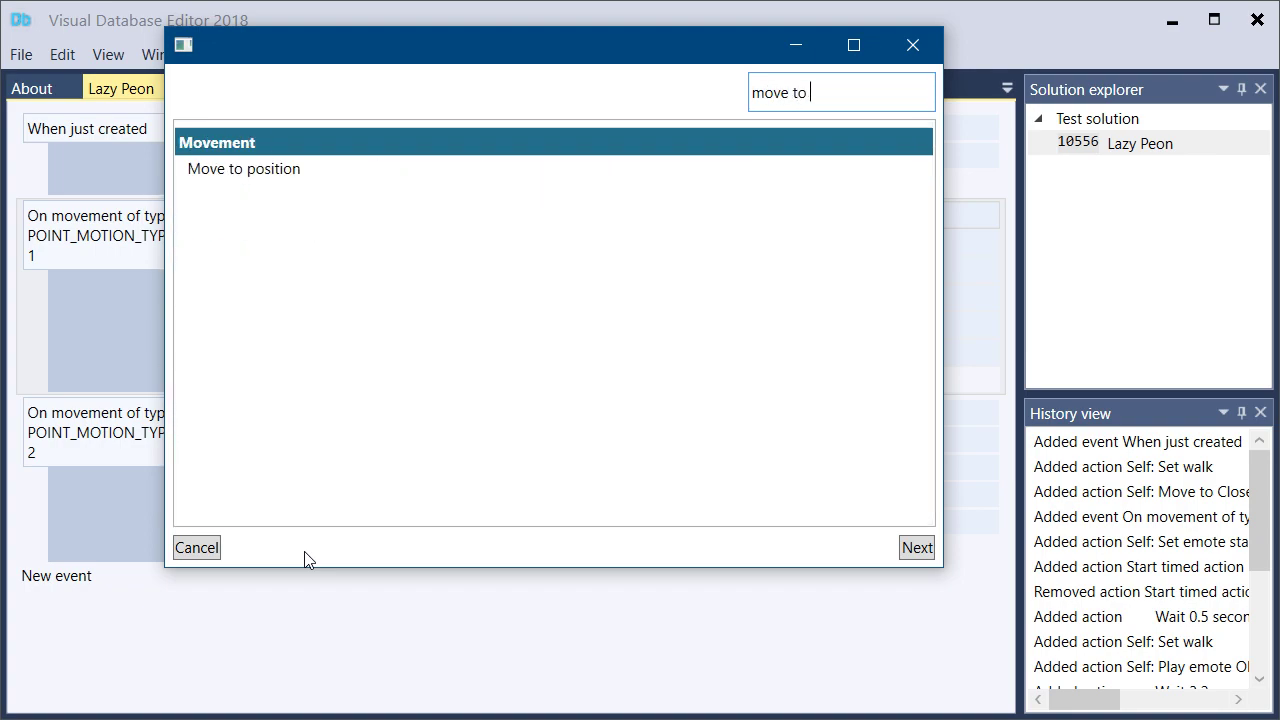
key("Return")
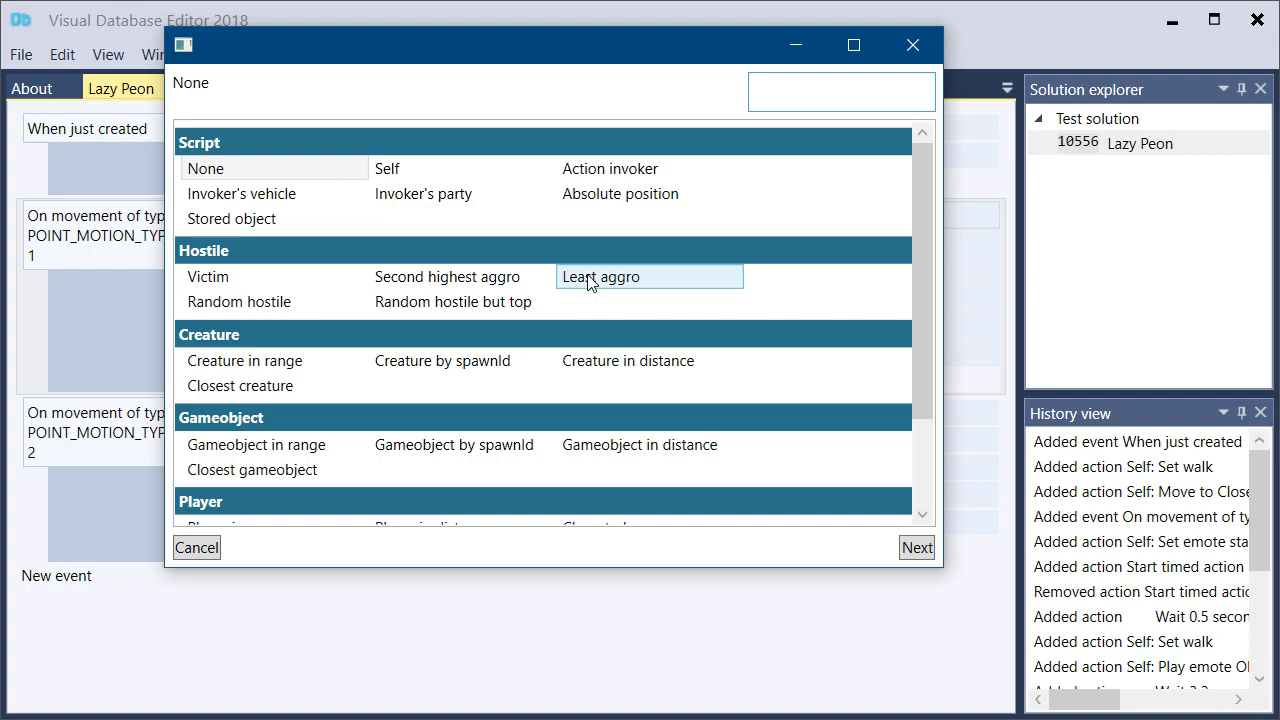
type("clo")
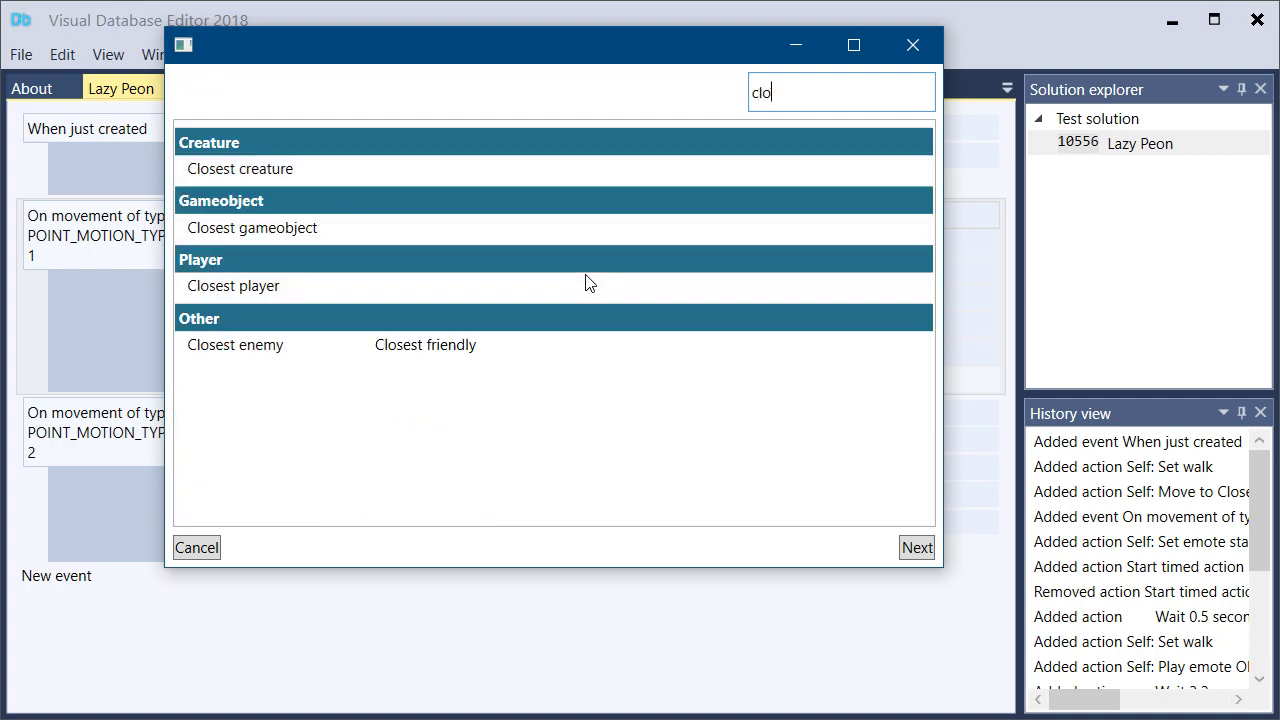
double_click(395, 228)
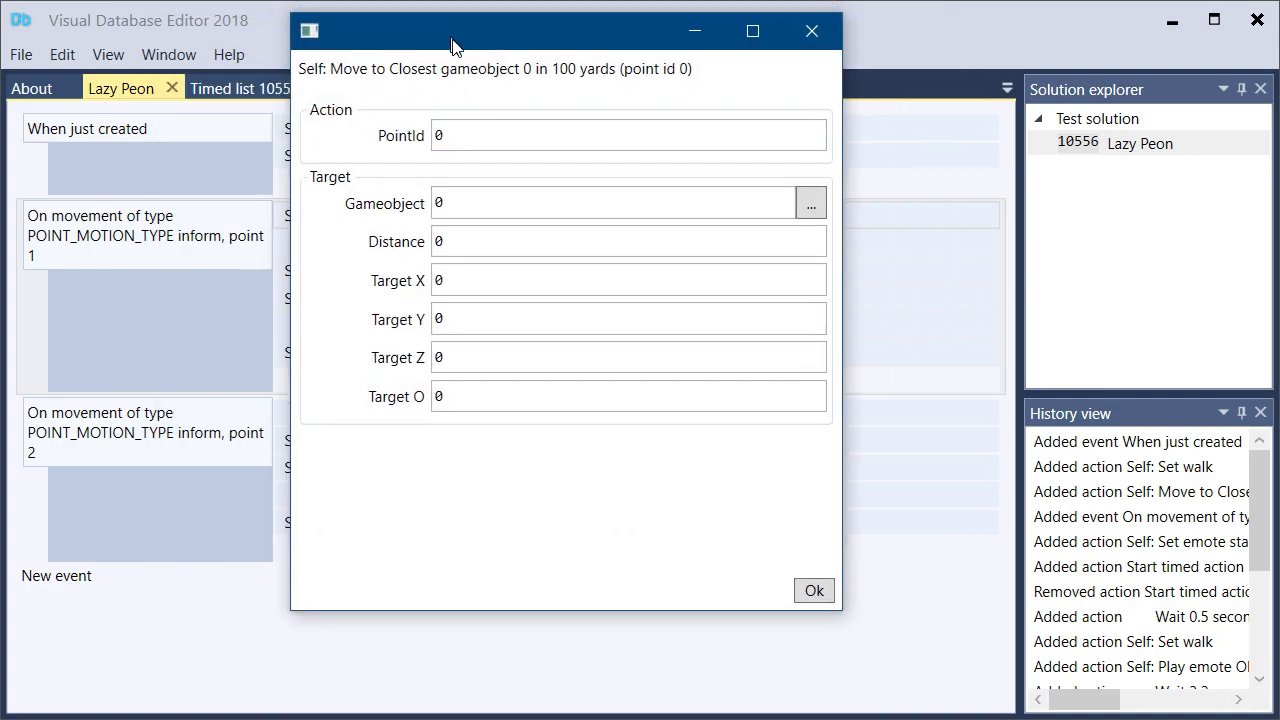
Set the move action's point ID to 1, its gameobject to LumberPile and its distance to 16
left_click_drag(449, 37, 588, 105)
left_click_drag(612, 187, 448, 176)
type("1")
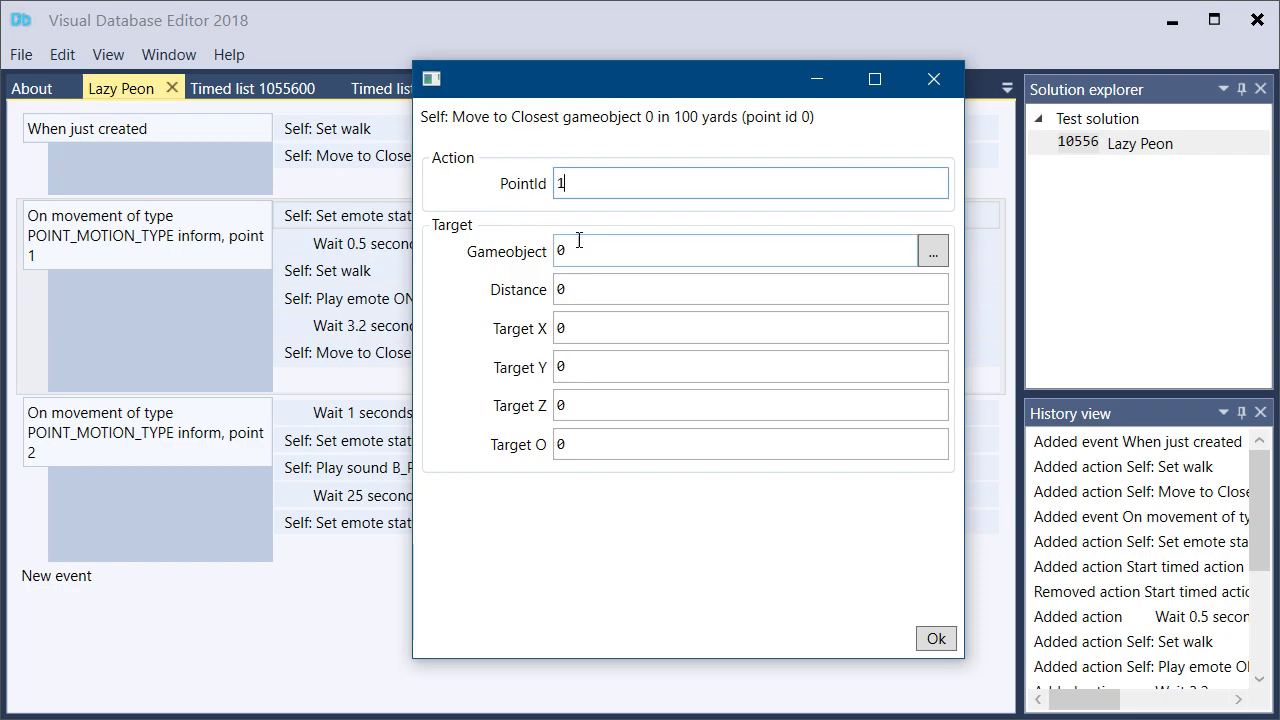
left_click(597, 256)
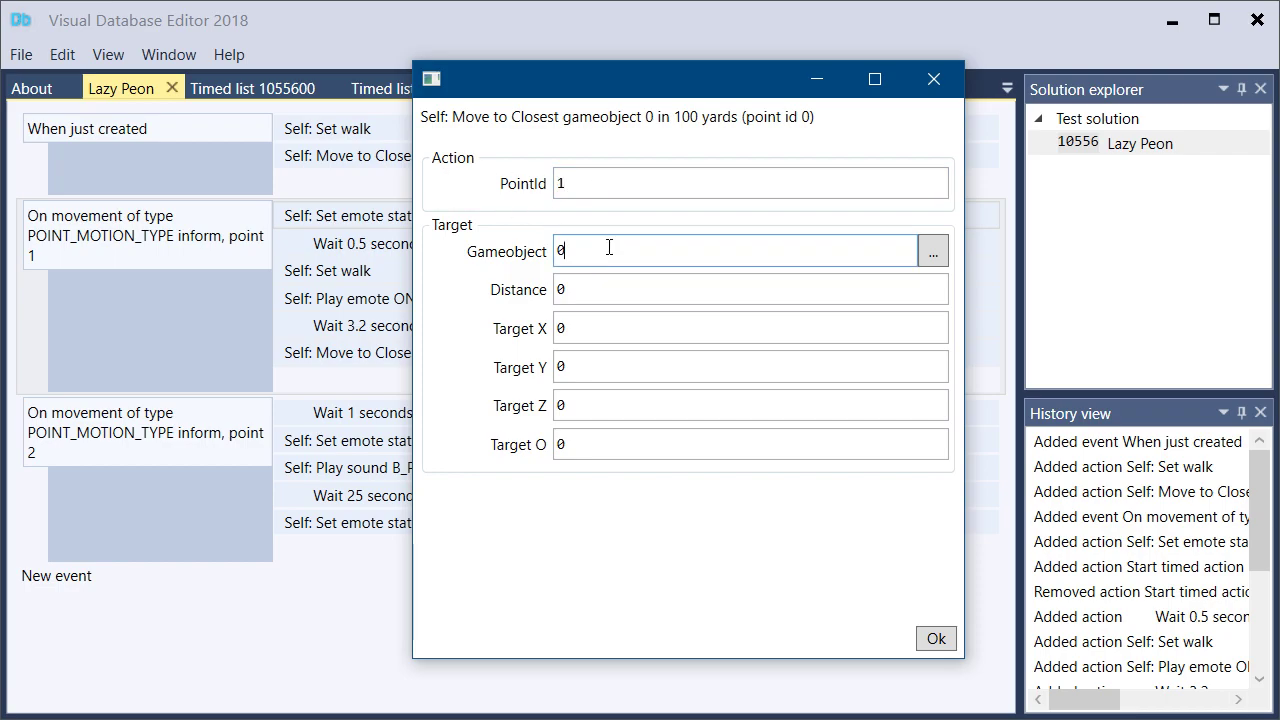
left_click(929, 256)
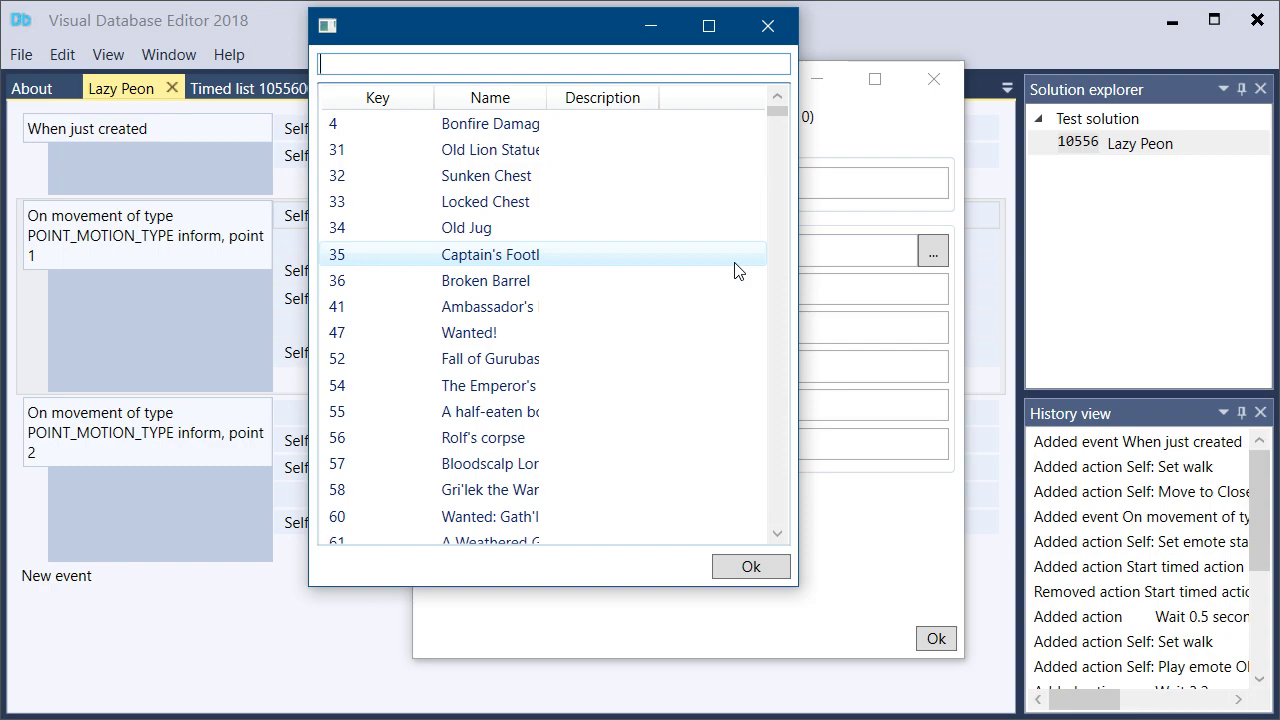
left_click(776, 27)
left_click_drag(675, 74, 637, 132)
left_click(925, 290)
type("lumberp")
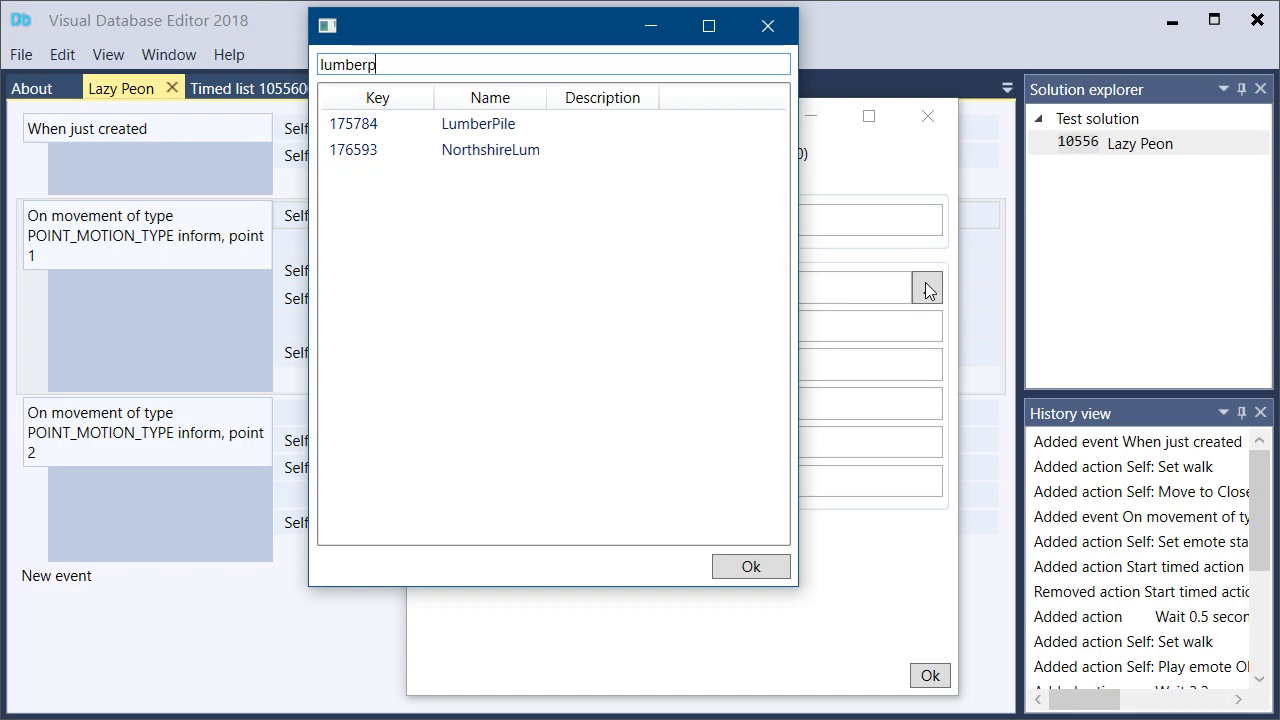
double_click(530, 126)
key("Tab")
type("16")
left_click(645, 442)
left_click(912, 674)
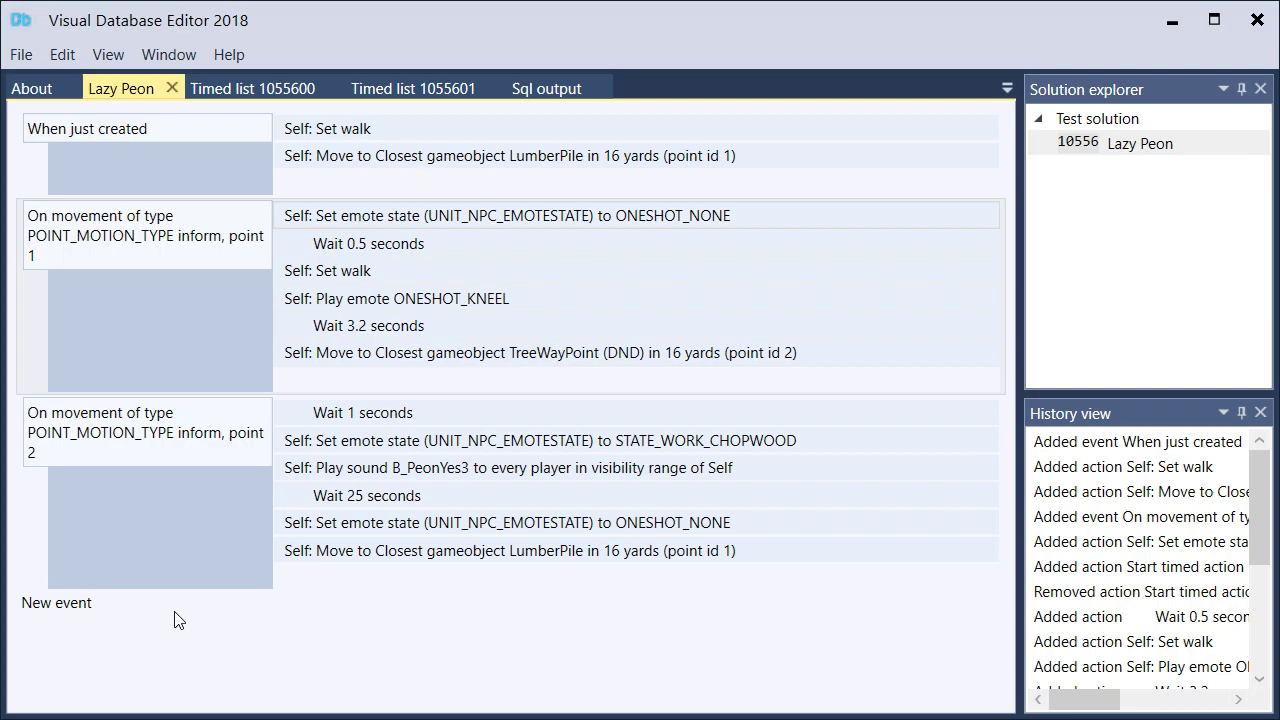
Add an On movement inform event with movement type HOME_MOTION_TYPE
left_click(100, 608)
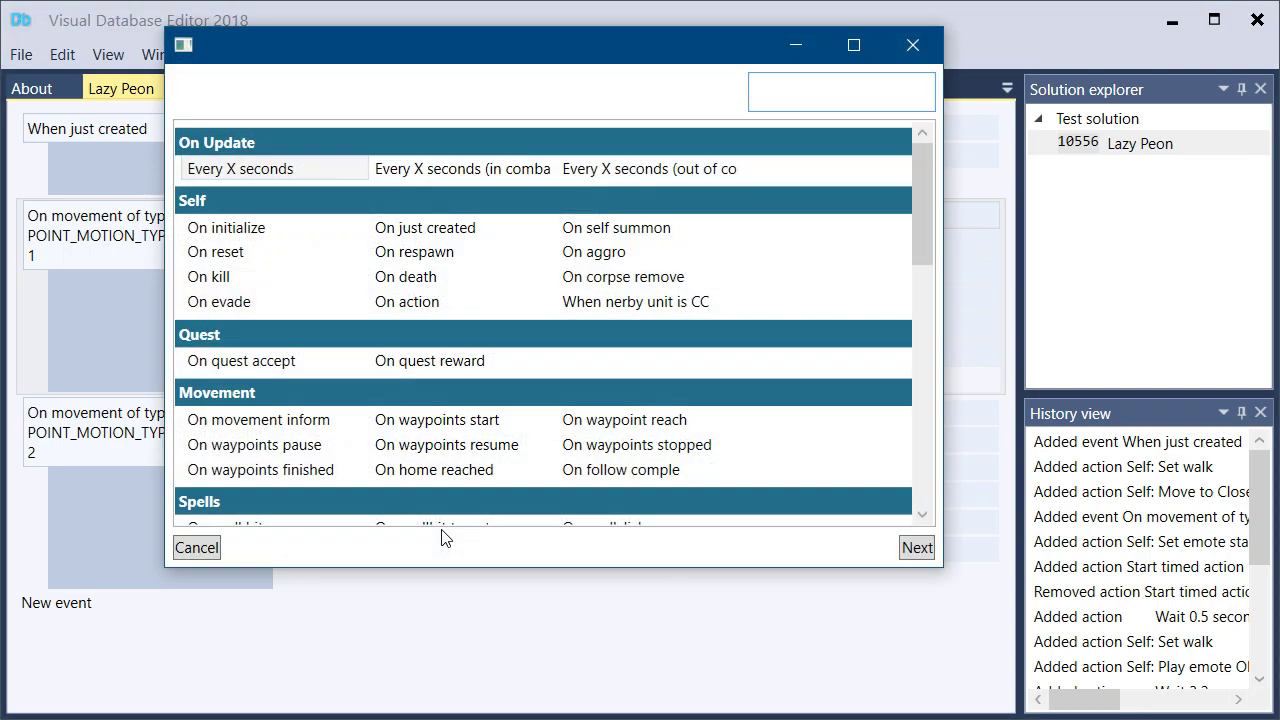
type("move")
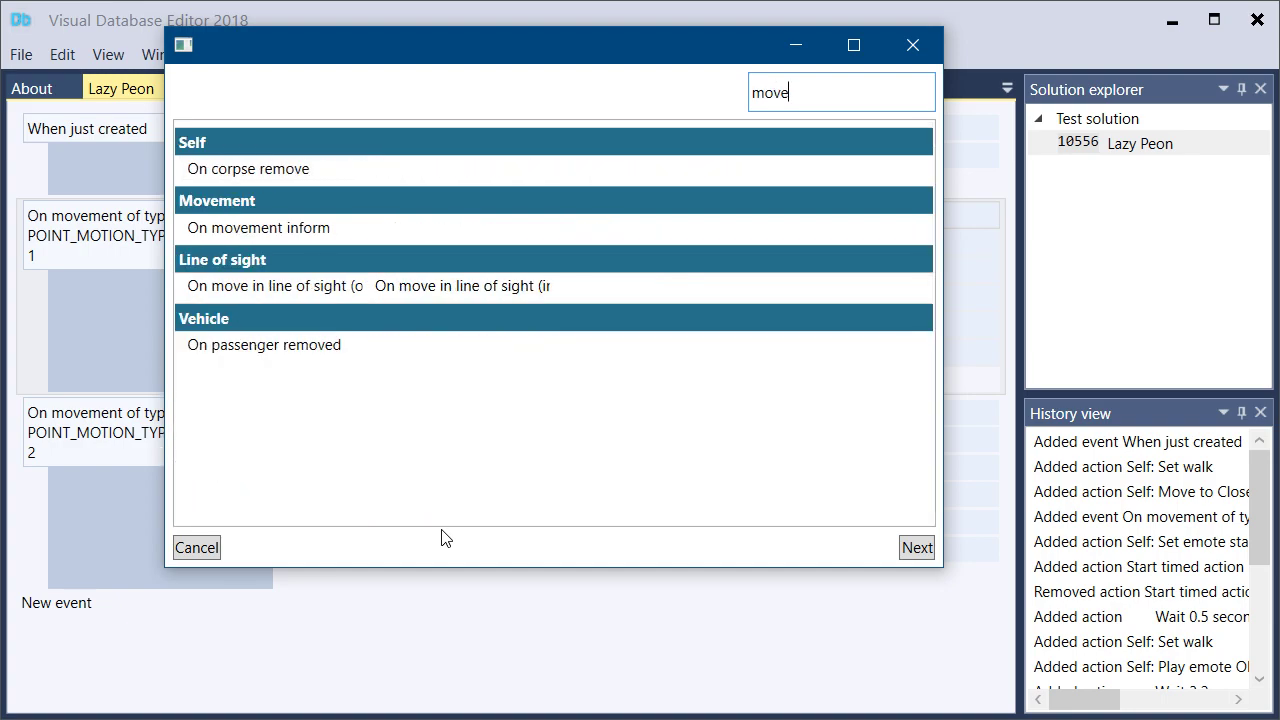
double_click(258, 228)
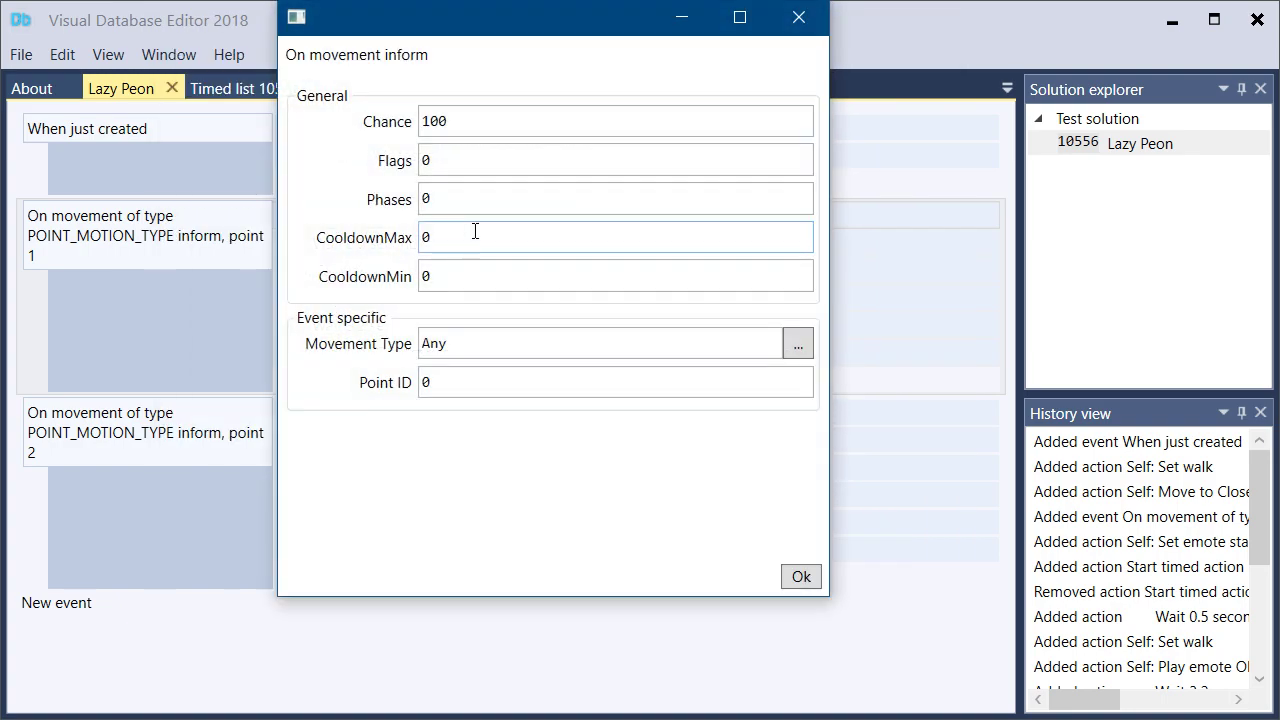
left_click(797, 343)
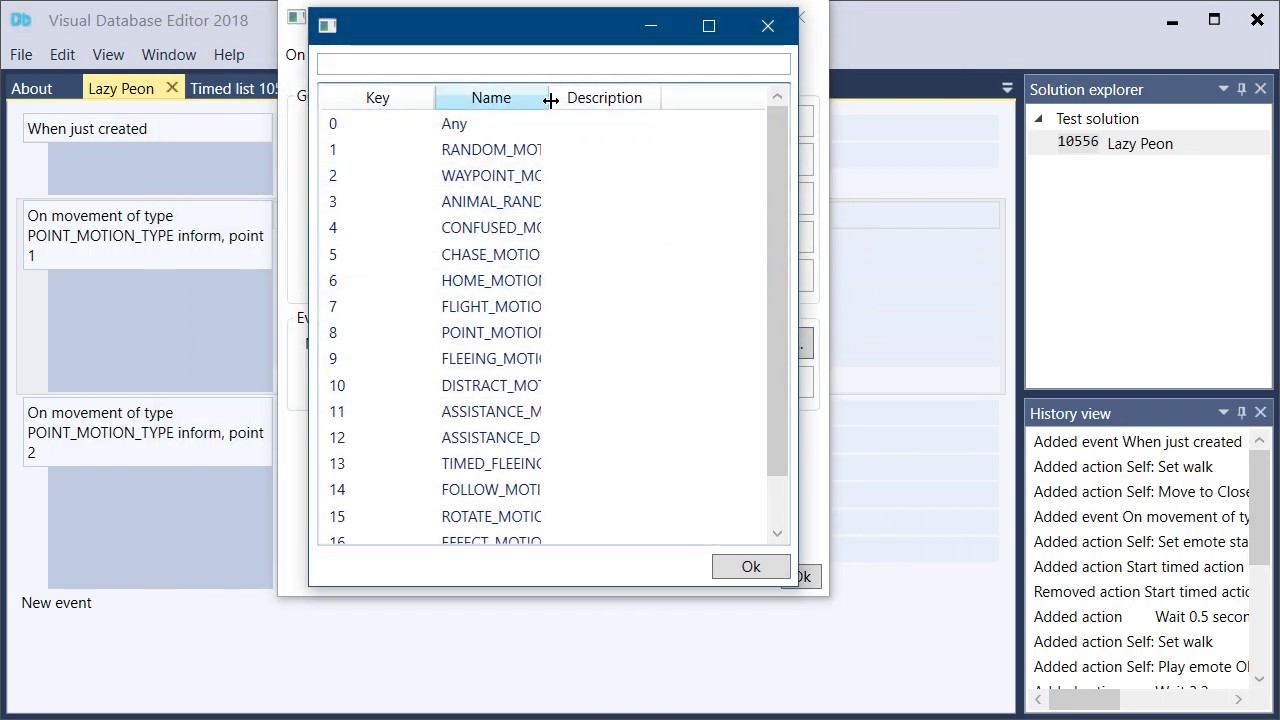
left_click_drag(549, 98, 660, 123)
double_click(522, 282)
key("Tab")
left_click(790, 576)
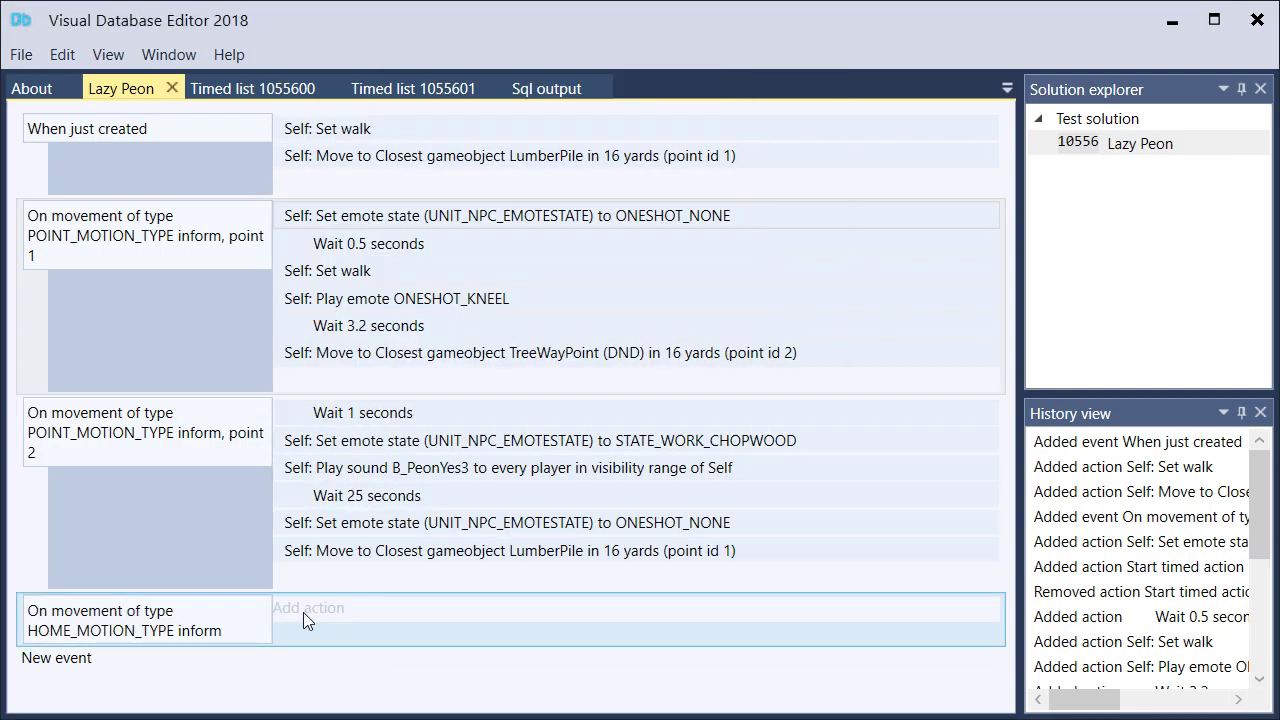
Add a Self action, Wait, of 1 second to the HOME_MOTION_TYPE movement event
left_click(305, 615)
type("self")
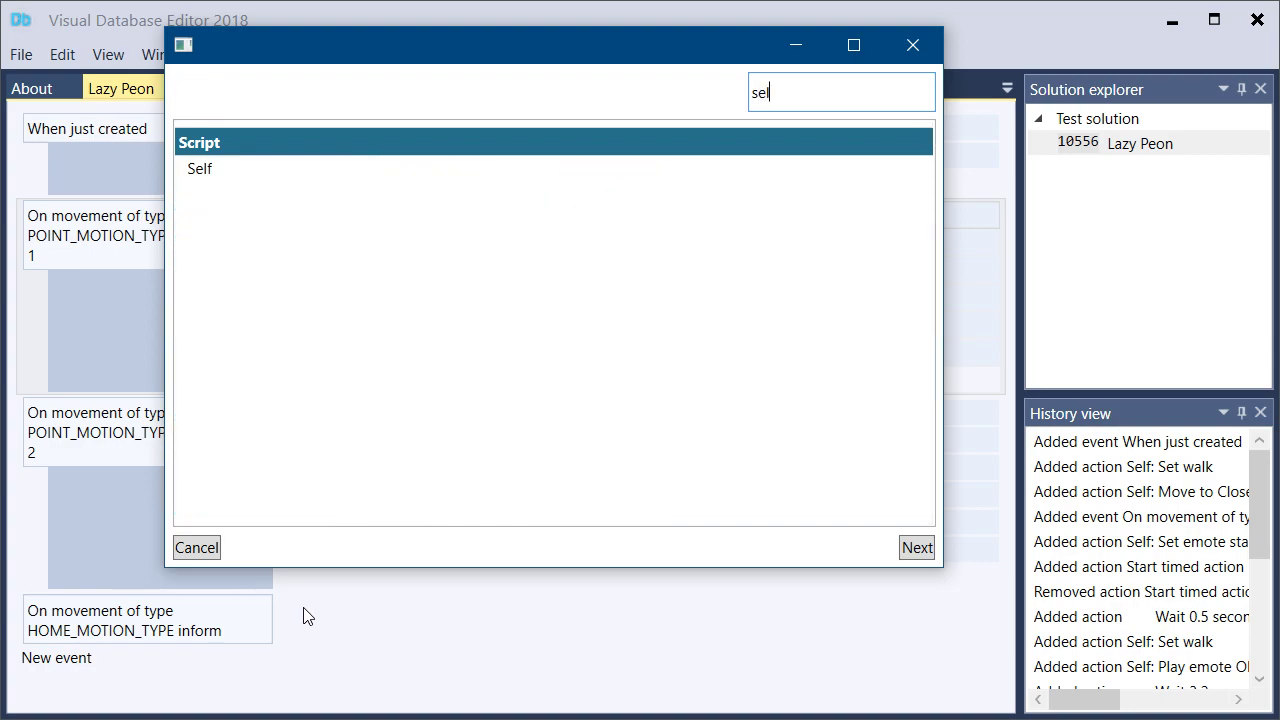
key("Return")
key("Return")
type("1000")
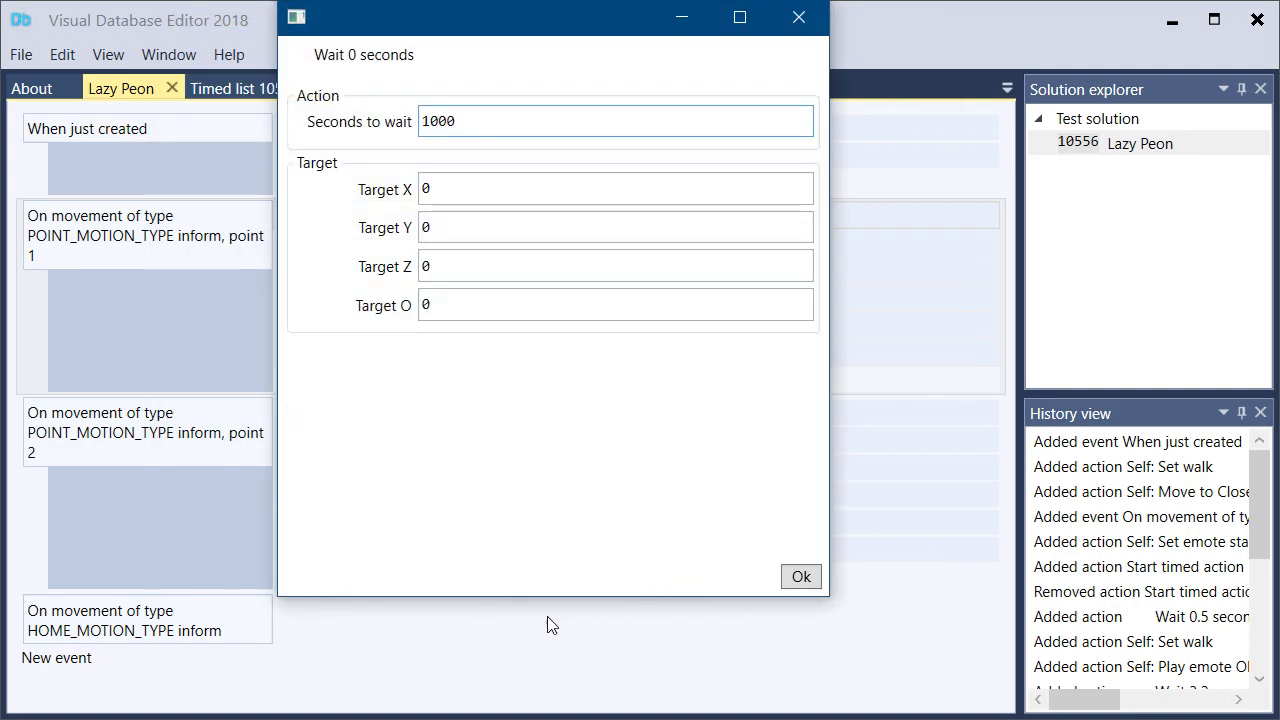
key("Return")
Add a Self action that casts the Peon Sleeping spell (17743) on Self after the wait in the HOME_MOTION_TYPE movement event
left_click(337, 645)
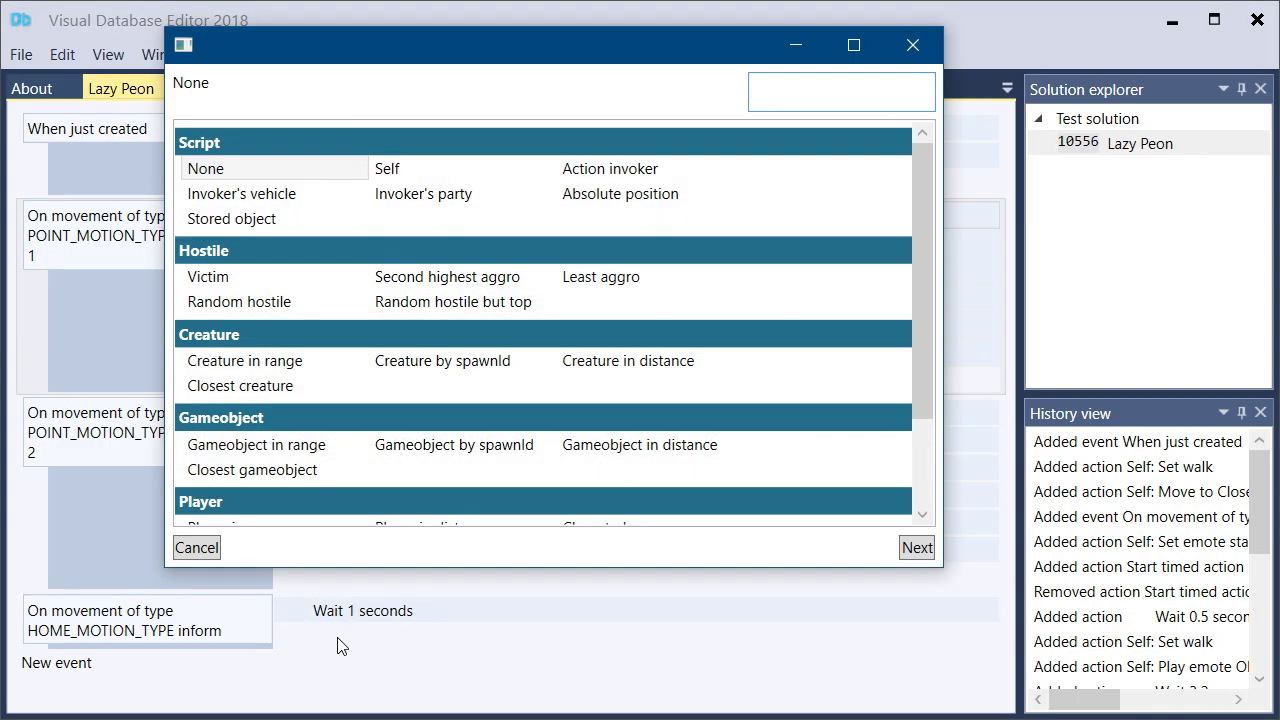
type("self")
key("Return")
type("cas")
key("Return")
type("self")
key("Return")
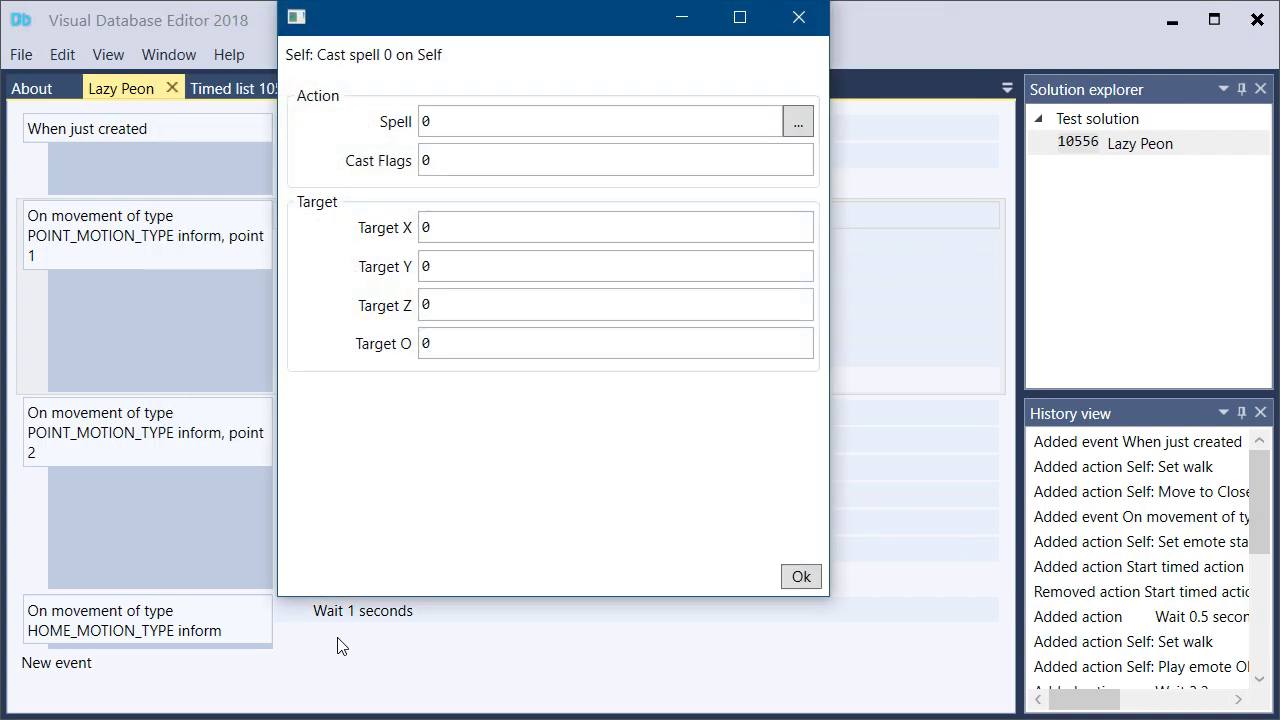
left_click(799, 122)
type("peon sl")
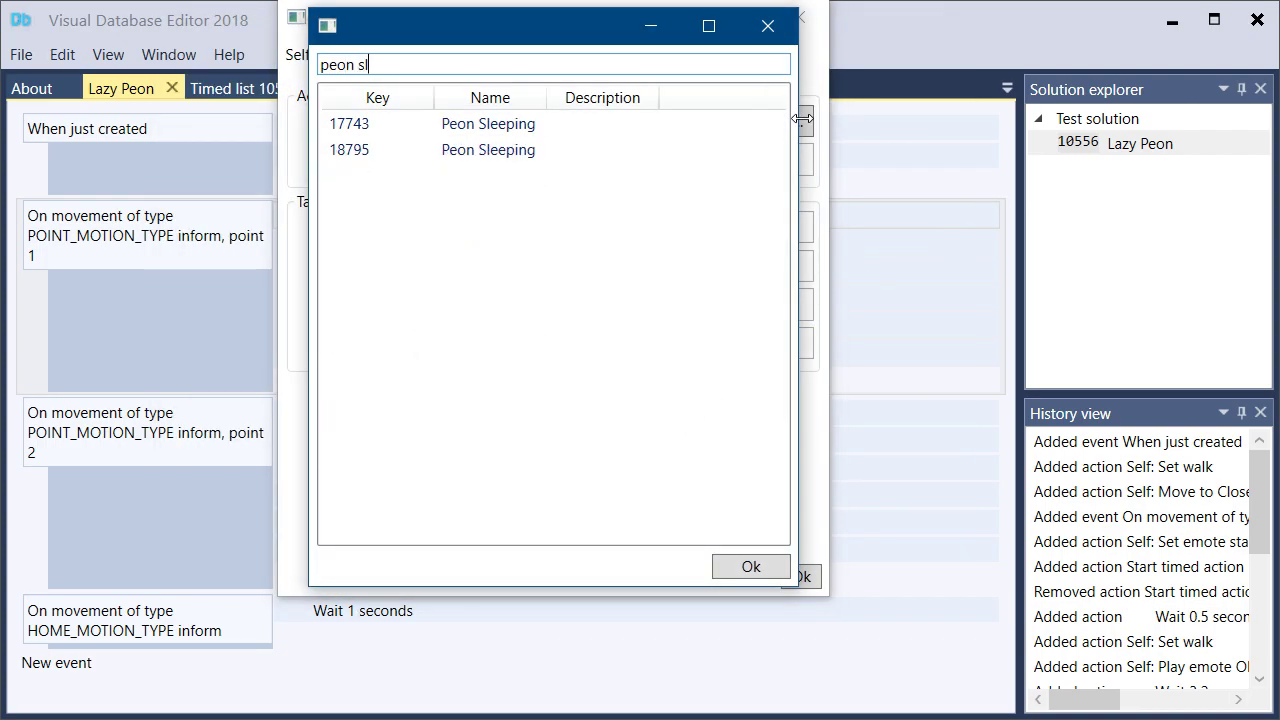
left_click(492, 130)
double_click(492, 130)
left_click(799, 578)
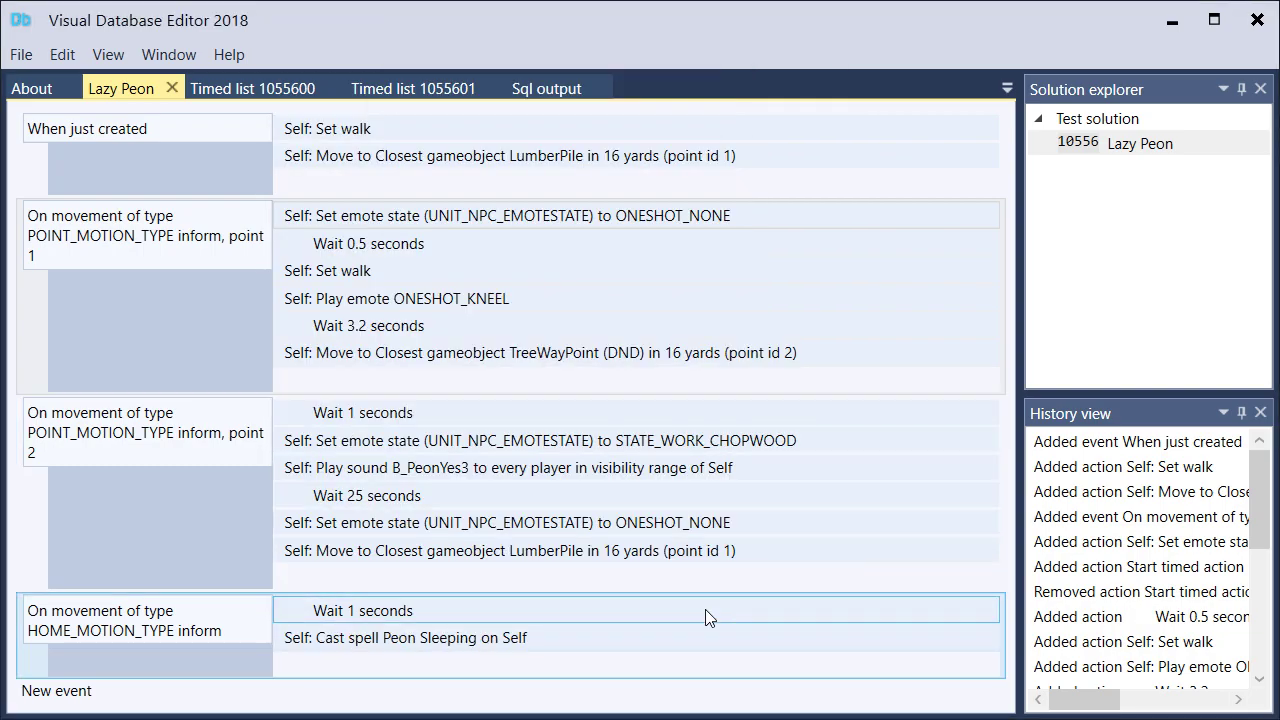
left_click(60, 691)
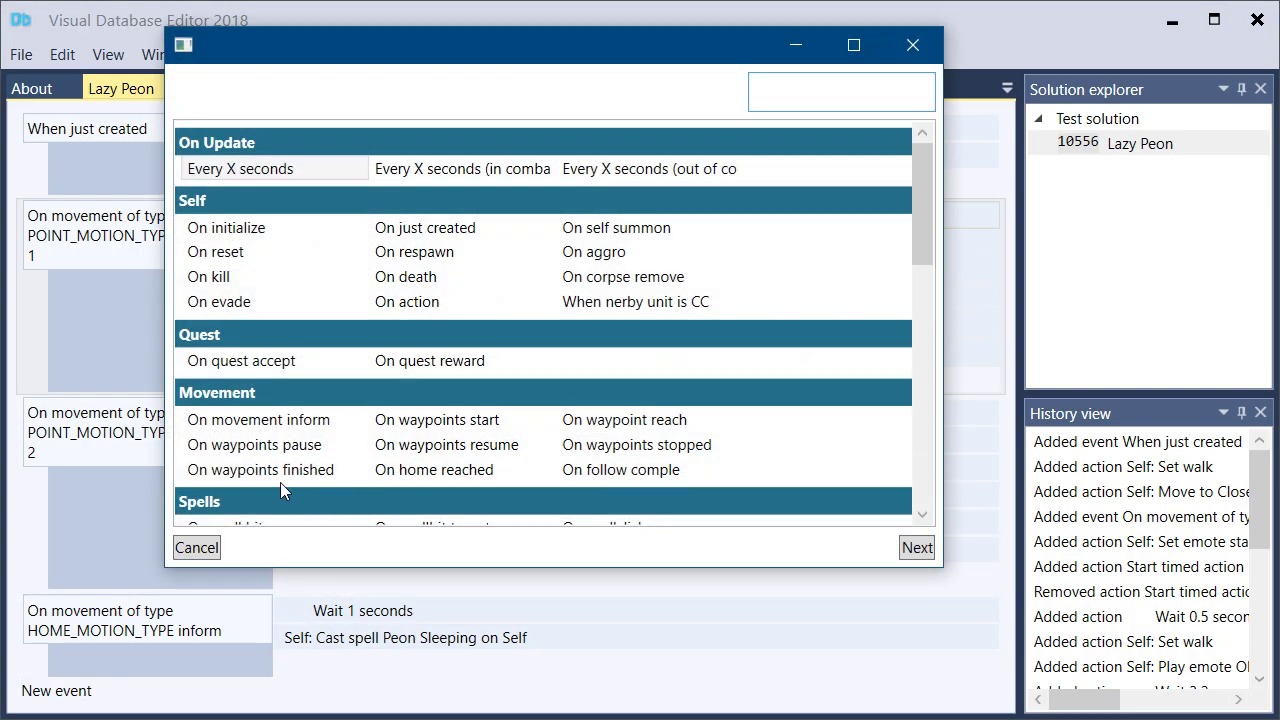
type("cas")
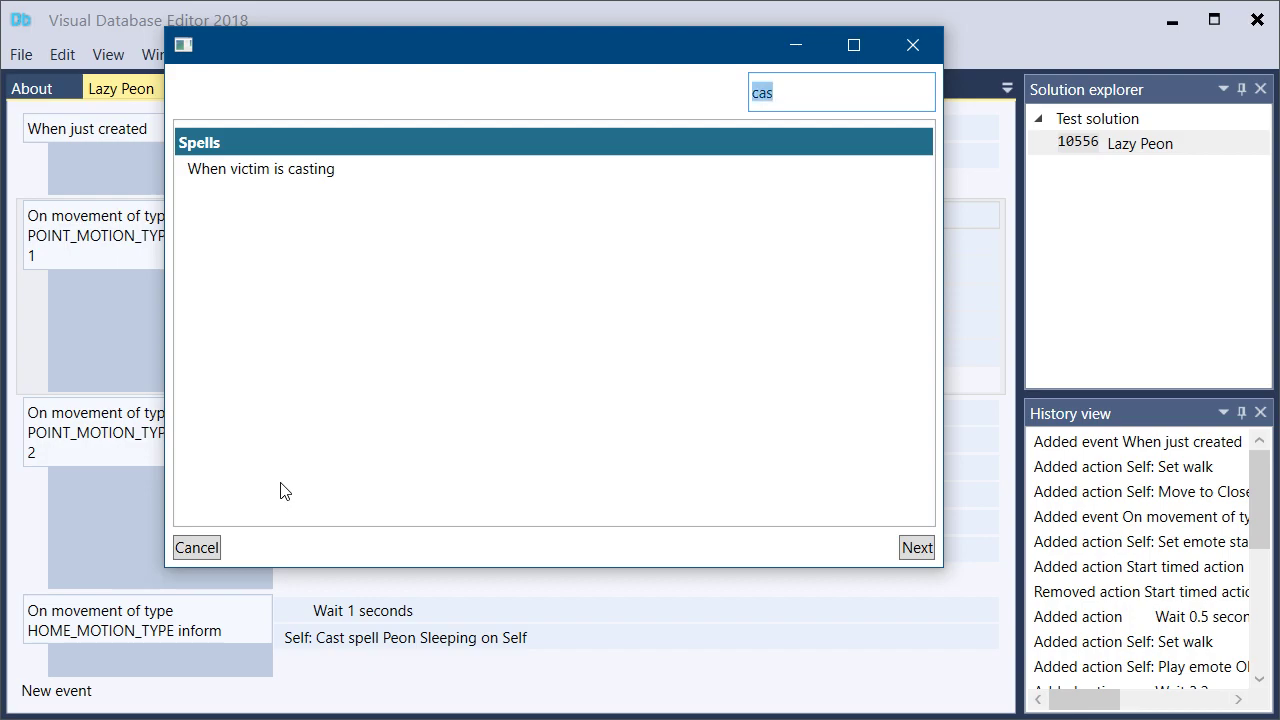
type("cas")
left_click(910, 50)
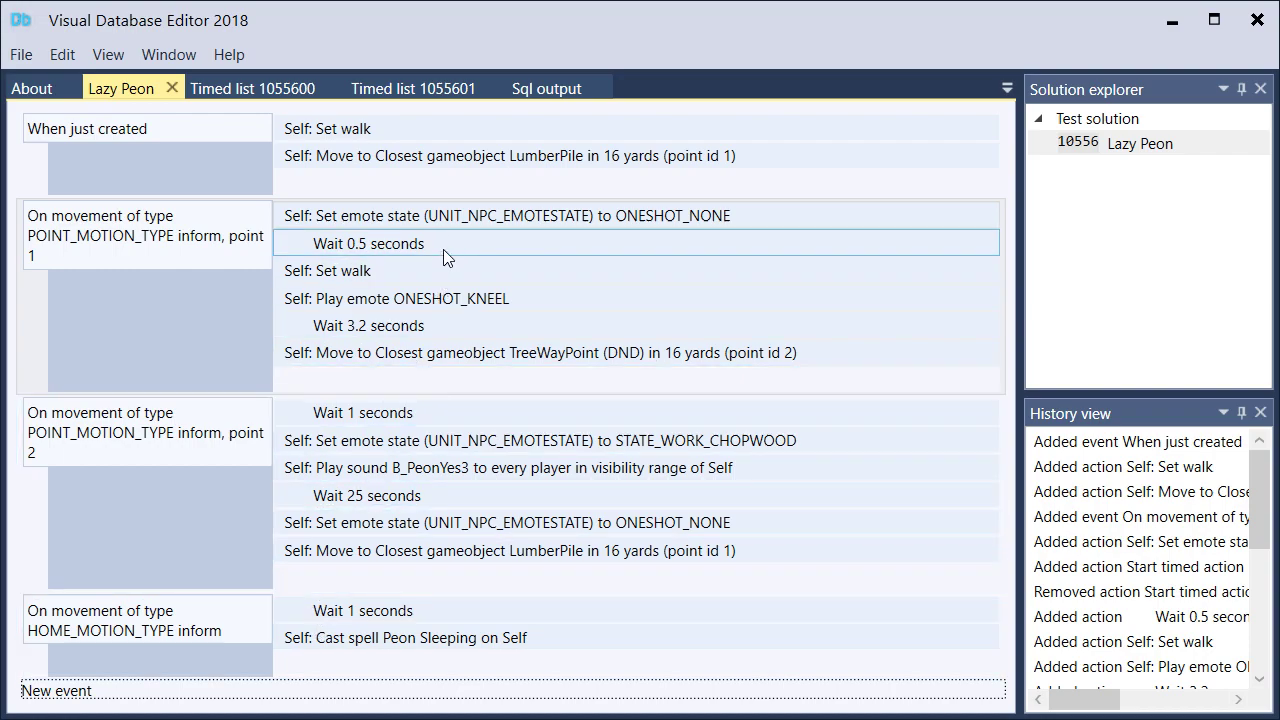
Undo the last script change and redo it
left_click_drag(1260, 502, 1029, 343)
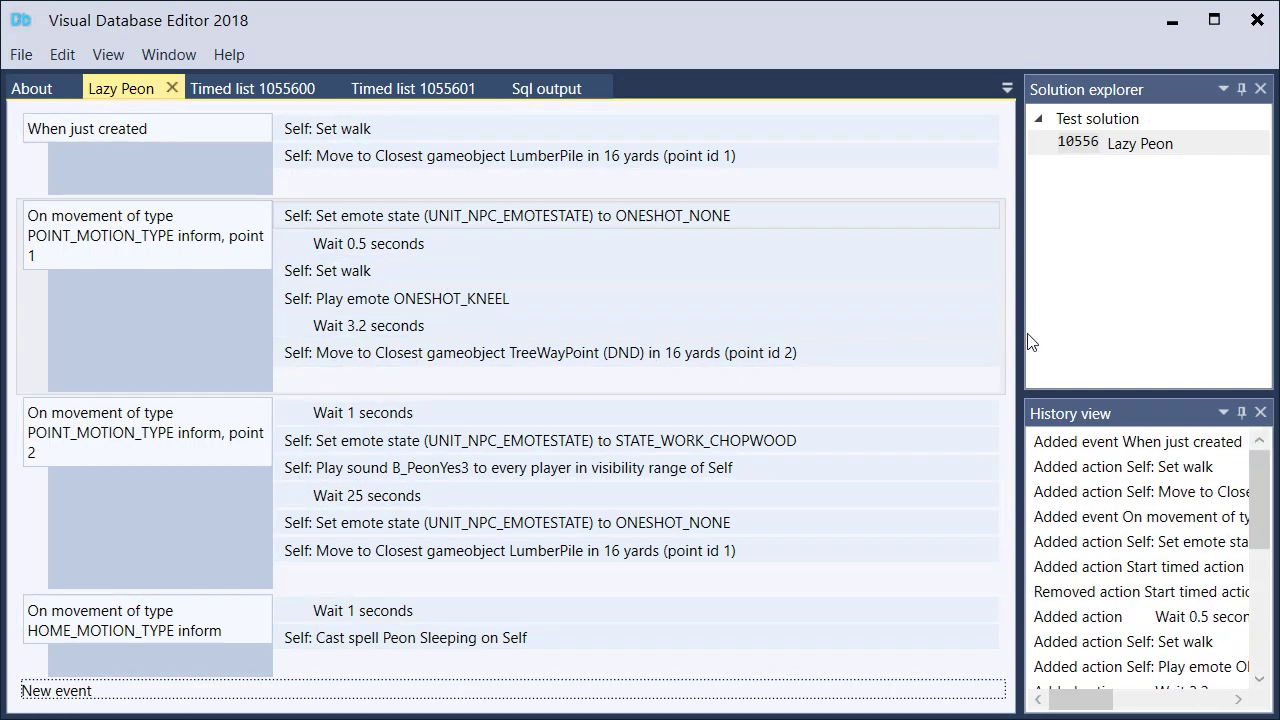
left_click(62, 55)
left_click(100, 87)
left_click(64, 62)
left_click(62, 55)
left_click(62, 55)
left_click(100, 113)
Generate the SQL output for Lazy Peon, select the generated text and return to the Lazy Peon script
left_click(1140, 143)
right_click(1100, 150)
left_click(1142, 221)
left_click_drag(259, 704, 433, 707)
left_click_drag(882, 452, 14, 115)
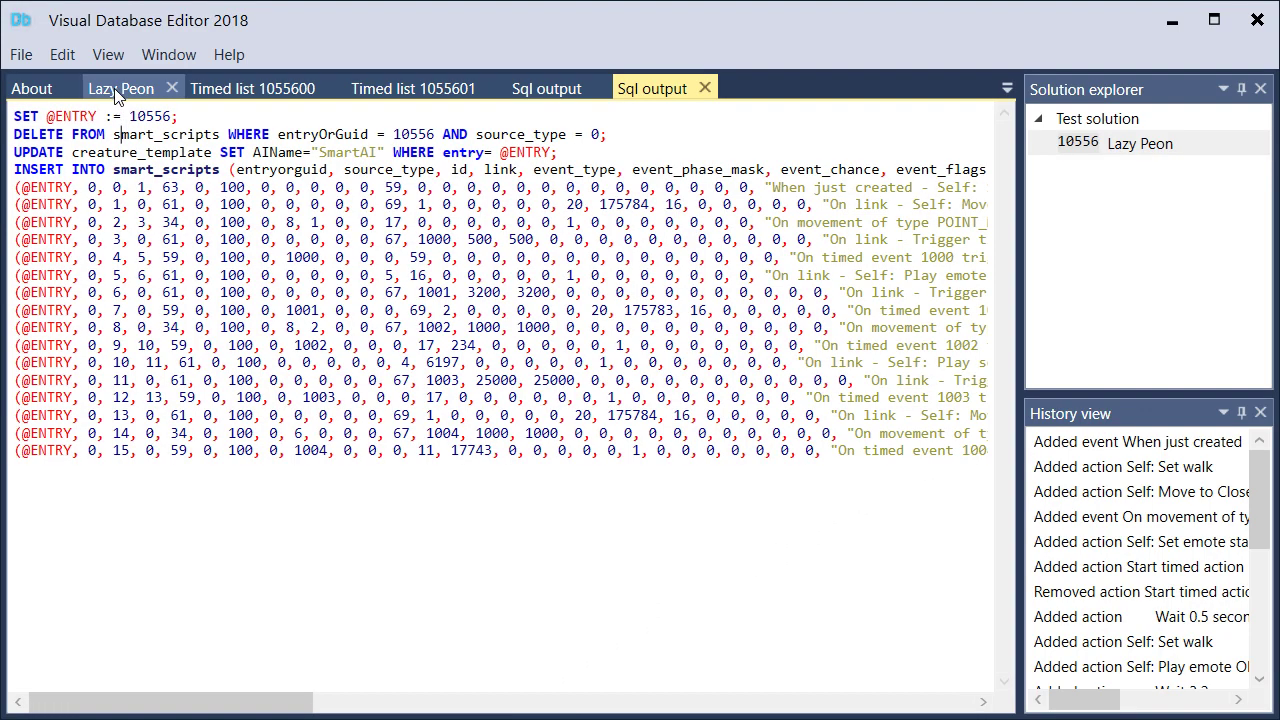
left_click(121, 88)
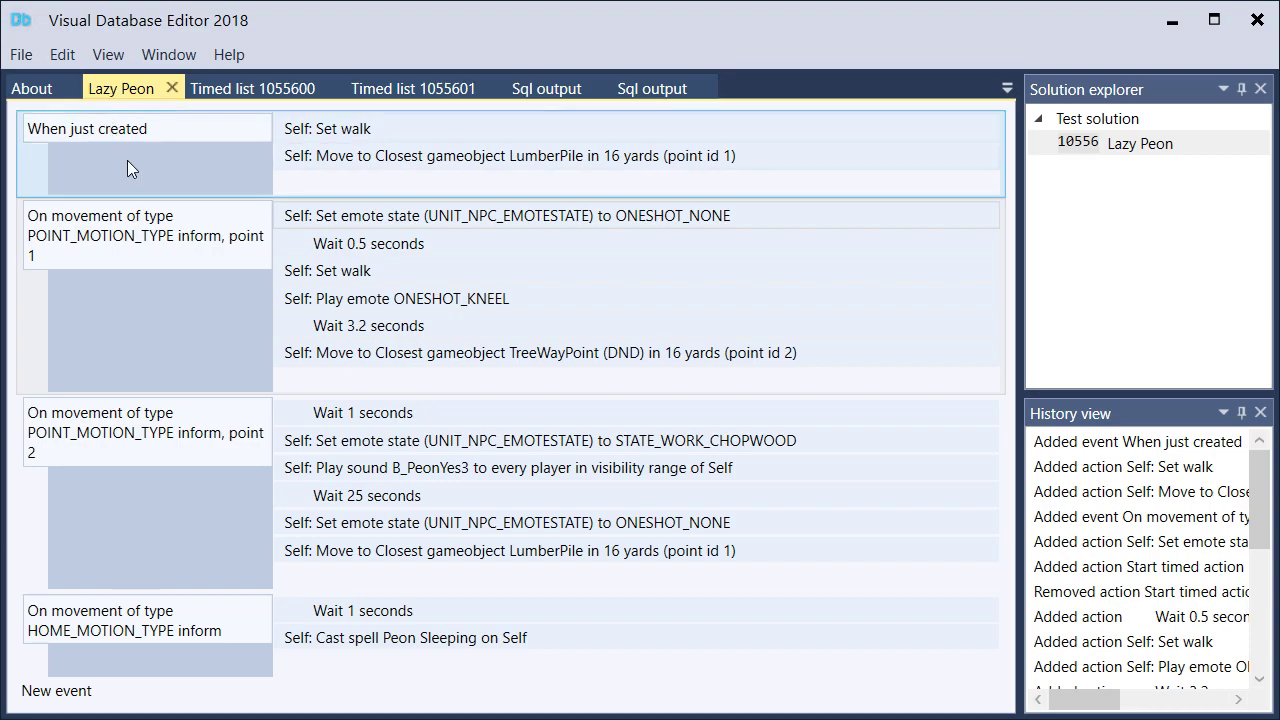